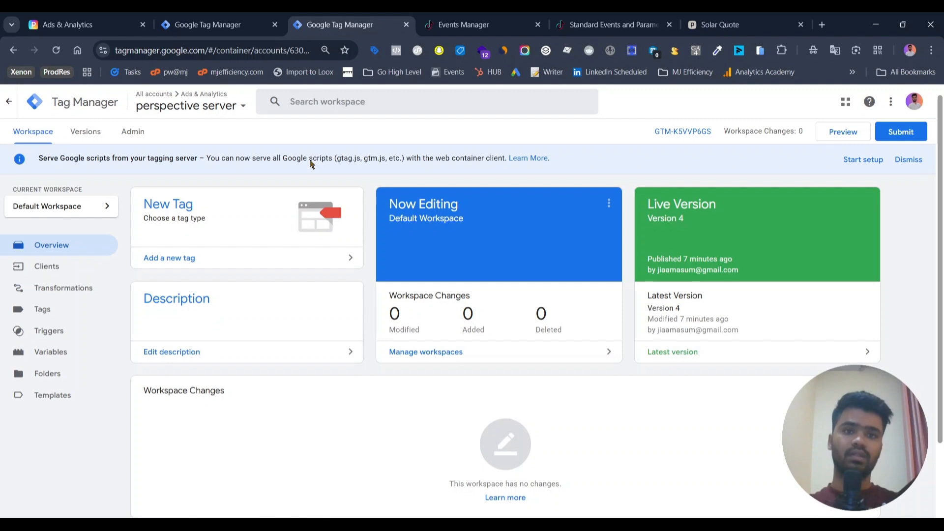
Step: Exit the TikTok pixel setup guide in Events Manager and dismiss the feedback survey
{"action": "left_click", "coordinate": [488, 12]}
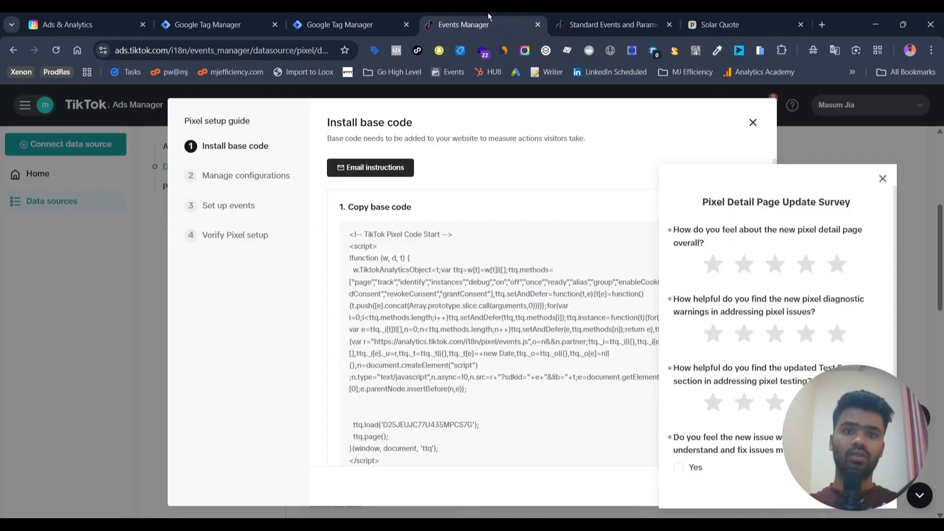
{"action": "left_click", "coordinate": [752, 124]}
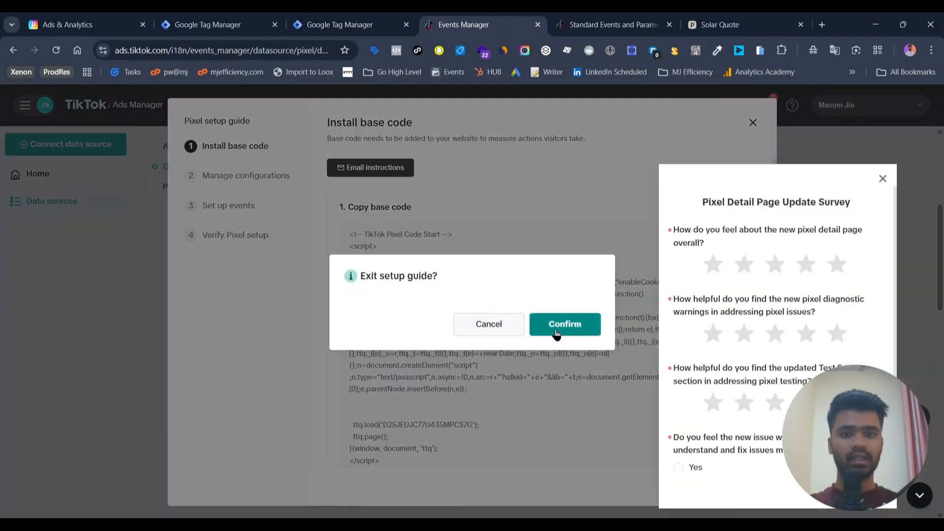
{"action": "left_click", "coordinate": [557, 334]}
{"action": "left_click", "coordinate": [883, 179]}
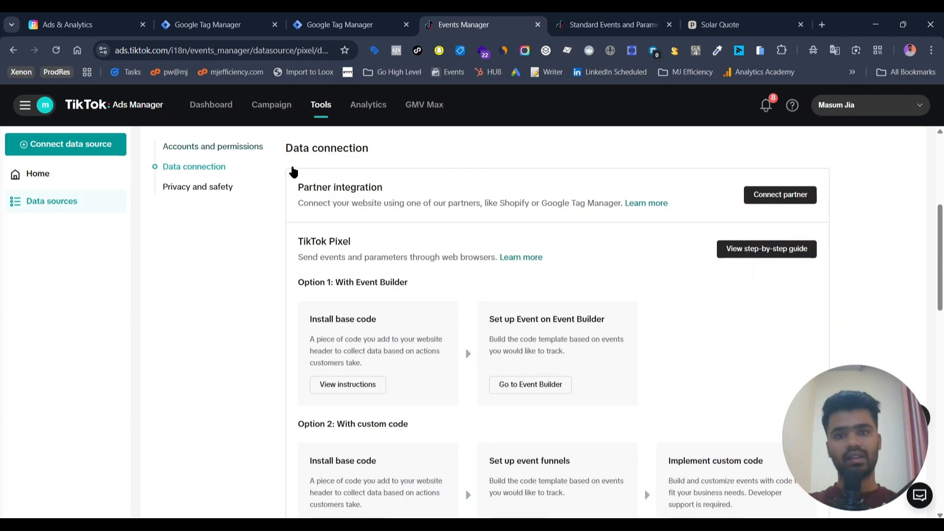
Step: Examine the pixel's data connection settings and its overview setup status
{"action": "scroll", "coordinate": [524, 268], "scroll_direction": "down", "scroll_amount": 2}
{"action": "scroll", "coordinate": [524, 268], "scroll_direction": "down", "scroll_amount": 10}
{"action": "scroll", "coordinate": [524, 268], "scroll_direction": "up", "scroll_amount": 15}
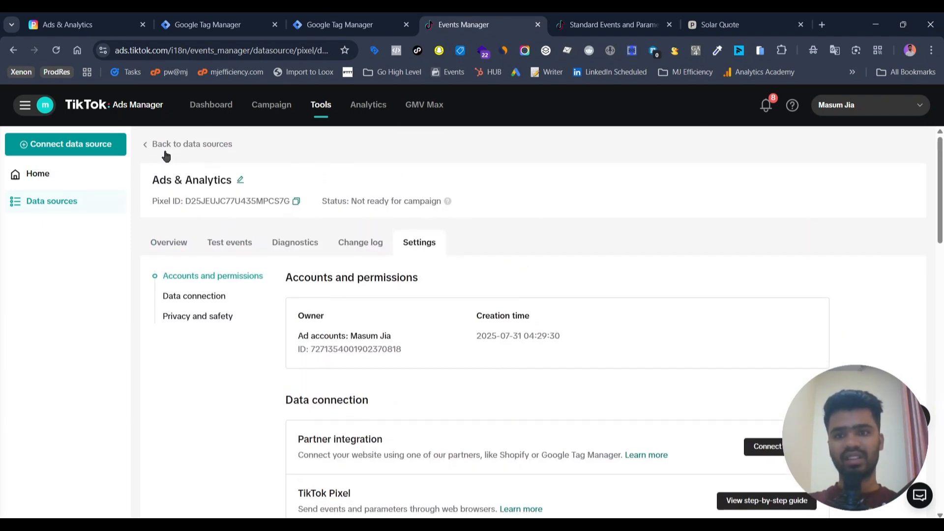
{"action": "left_click", "coordinate": [172, 239]}
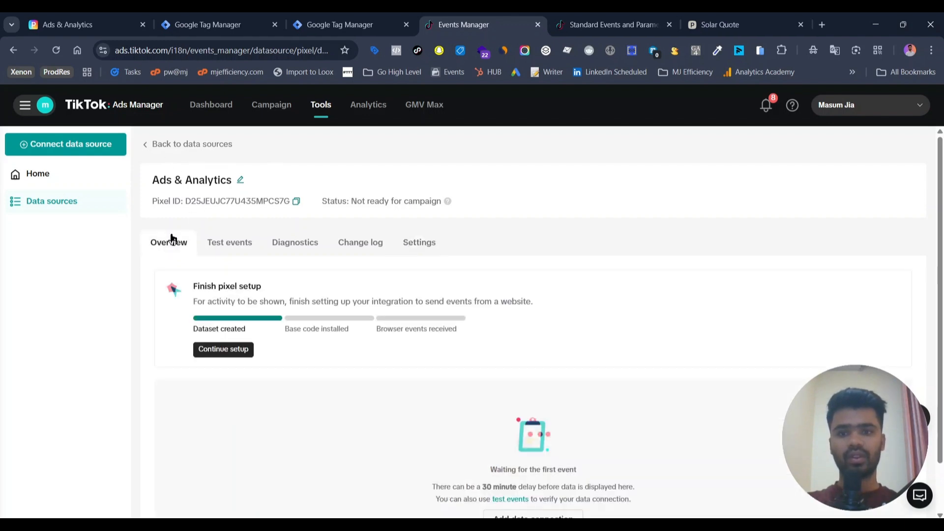
{"action": "scroll", "coordinate": [461, 344], "scroll_direction": "down", "scroll_amount": 1}
{"action": "scroll", "coordinate": [461, 340], "scroll_direction": "down", "scroll_amount": 1}
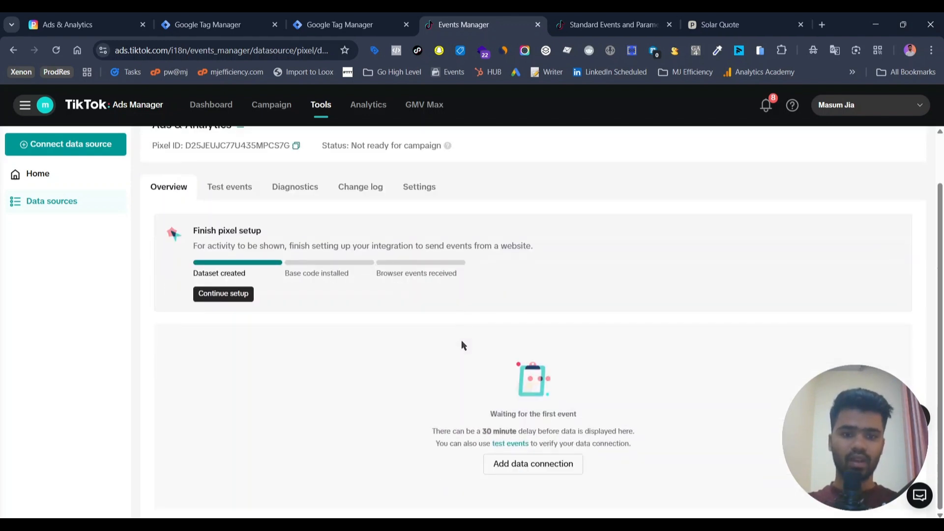
{"action": "scroll", "coordinate": [461, 343], "scroll_direction": "up", "scroll_amount": 2}
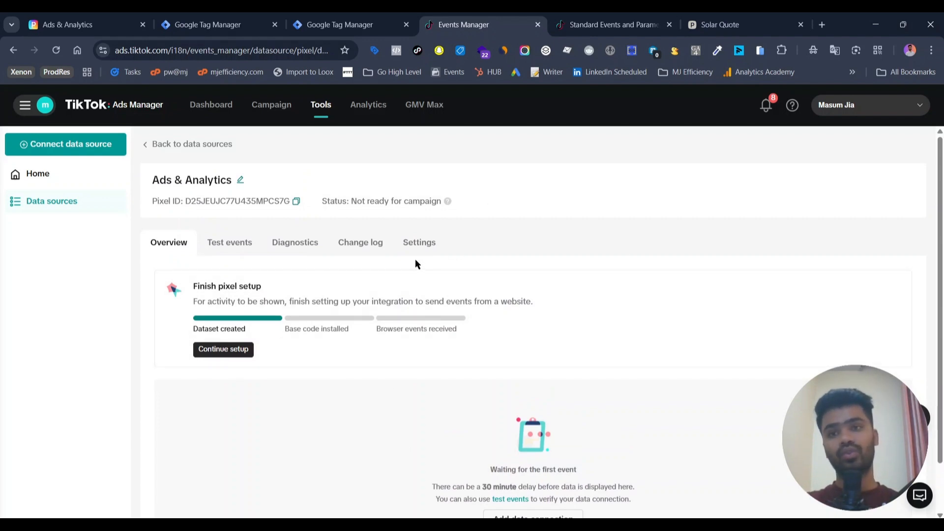
Step: Open the funnel's Thank you result page and review its content
{"action": "left_click", "coordinate": [102, 17]}
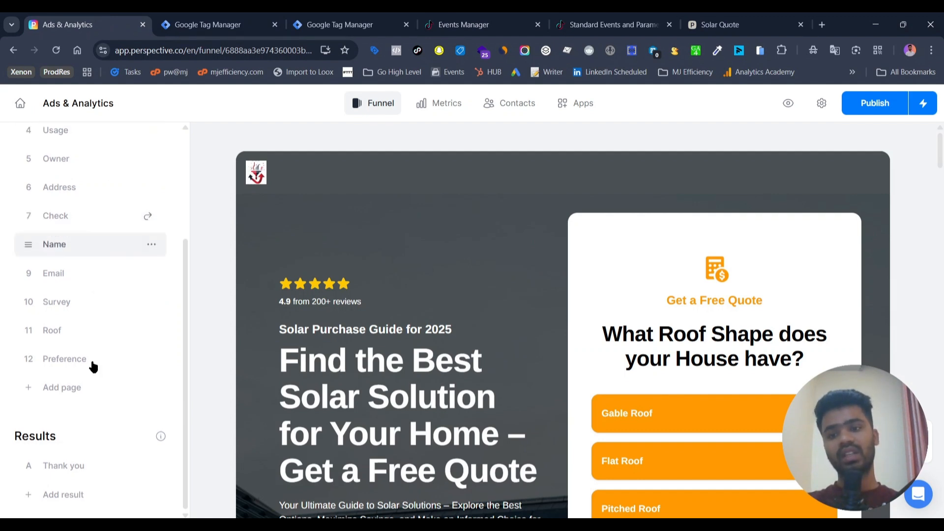
{"action": "left_click", "coordinate": [65, 465]}
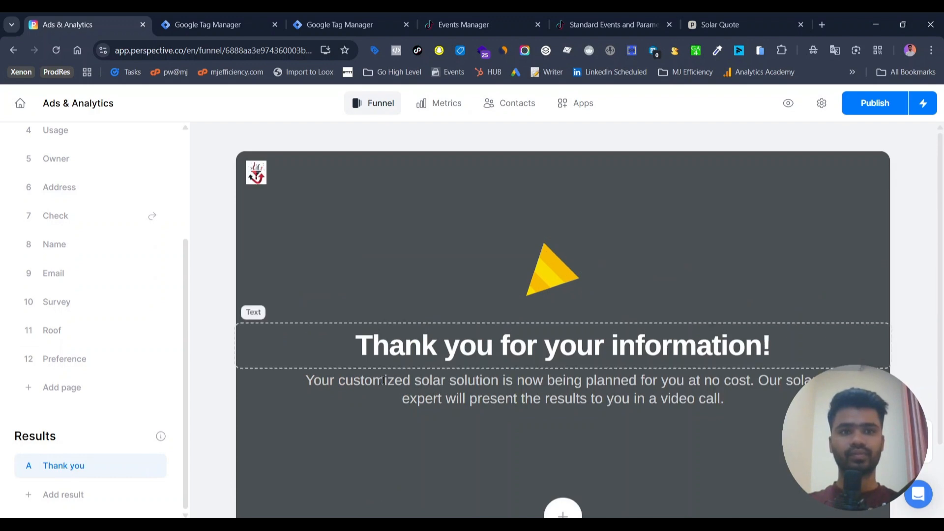
{"action": "scroll", "coordinate": [285, 333], "scroll_direction": "down", "scroll_amount": 1}
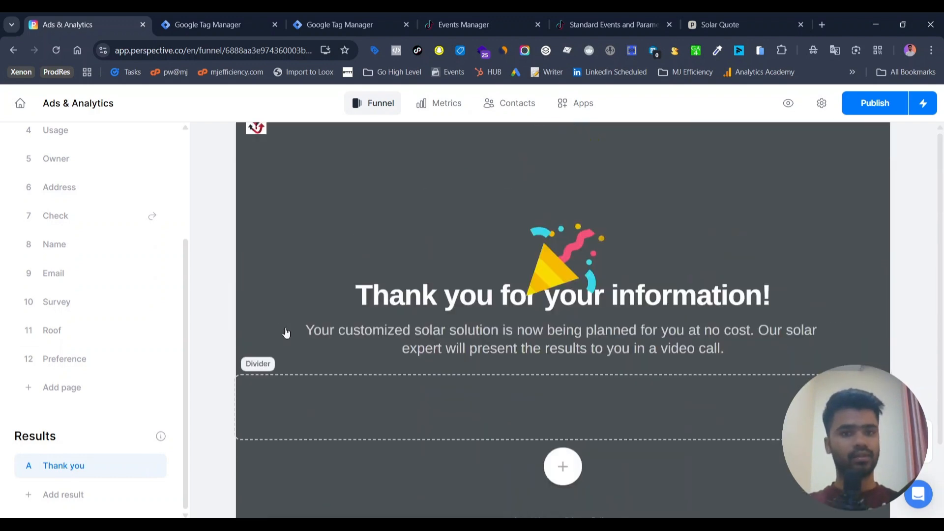
{"action": "scroll", "coordinate": [286, 333], "scroll_direction": "up", "scroll_amount": 1}
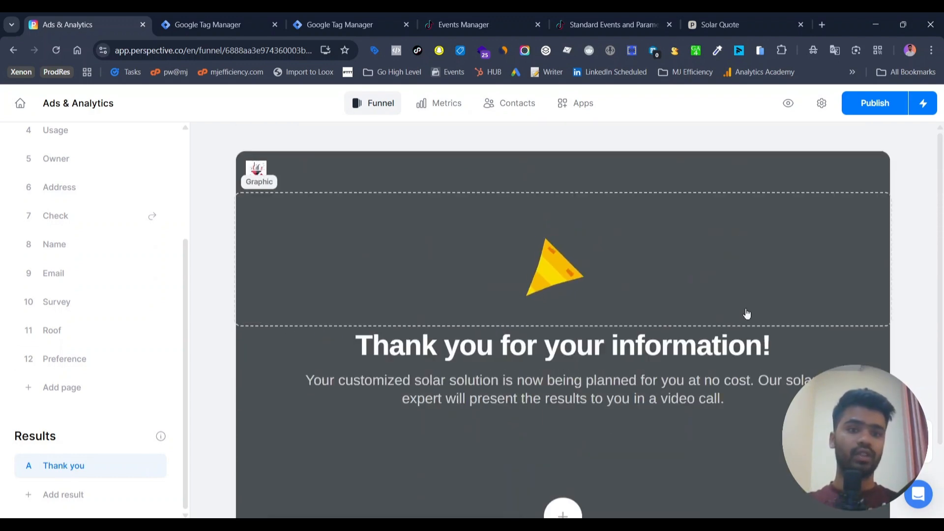
{"action": "scroll", "coordinate": [746, 314], "scroll_direction": "down", "scroll_amount": 3}
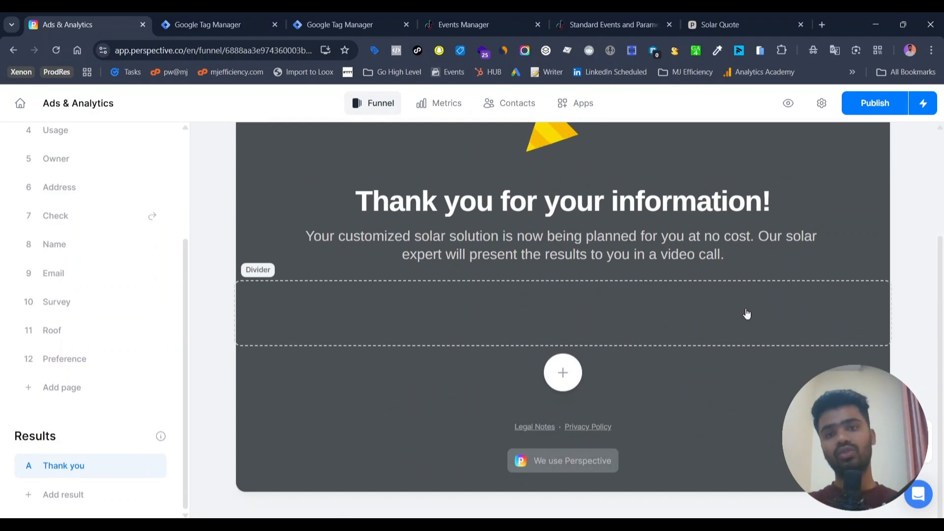
Step: Review the Premium Event Listener Code and GA4 Lead - Test - Custom Event- DL tags in the web container
{"action": "left_click", "coordinate": [248, 17]}
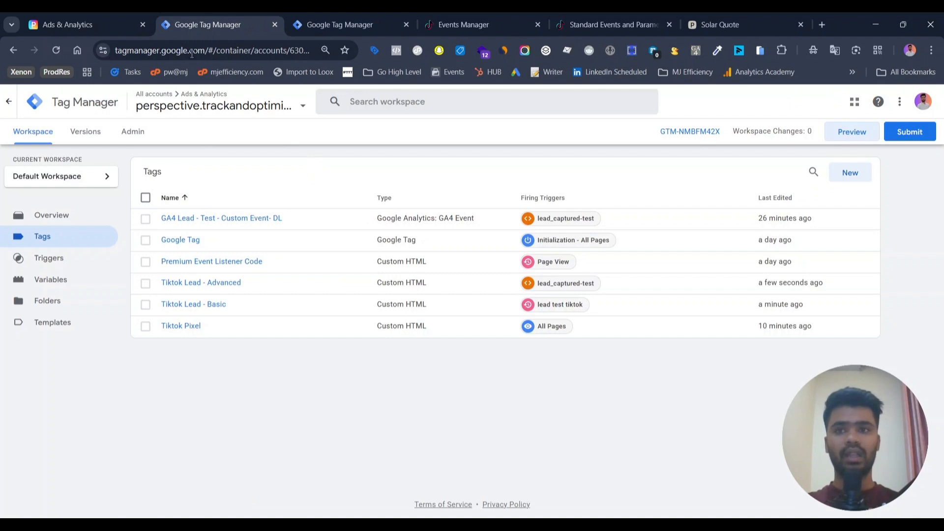
{"action": "left_click", "coordinate": [116, 15]}
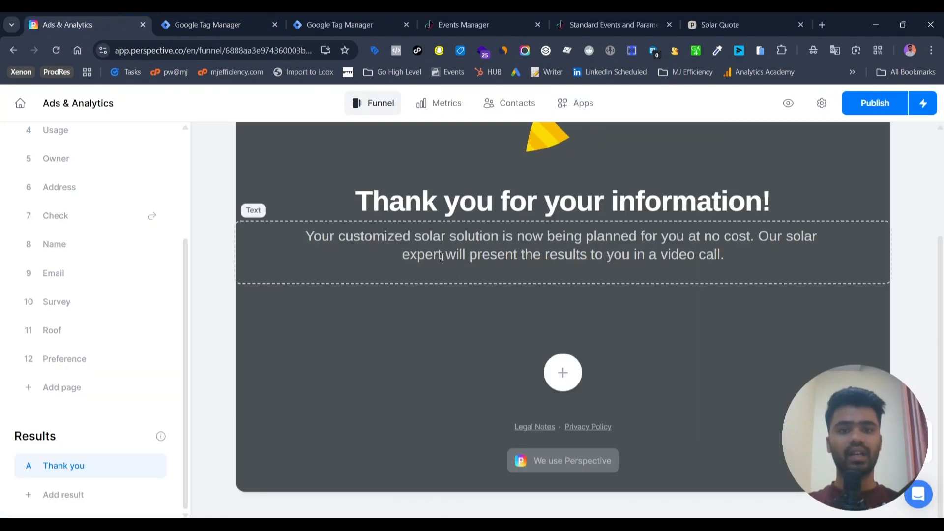
{"action": "scroll", "coordinate": [442, 257], "scroll_direction": "up", "scroll_amount": 3}
{"action": "left_click", "coordinate": [224, 12]}
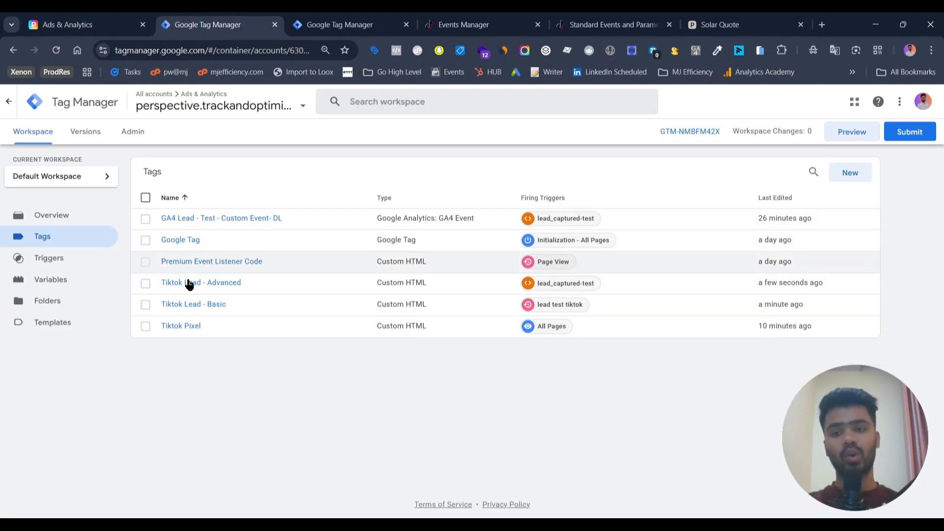
{"action": "left_click", "coordinate": [189, 263]}
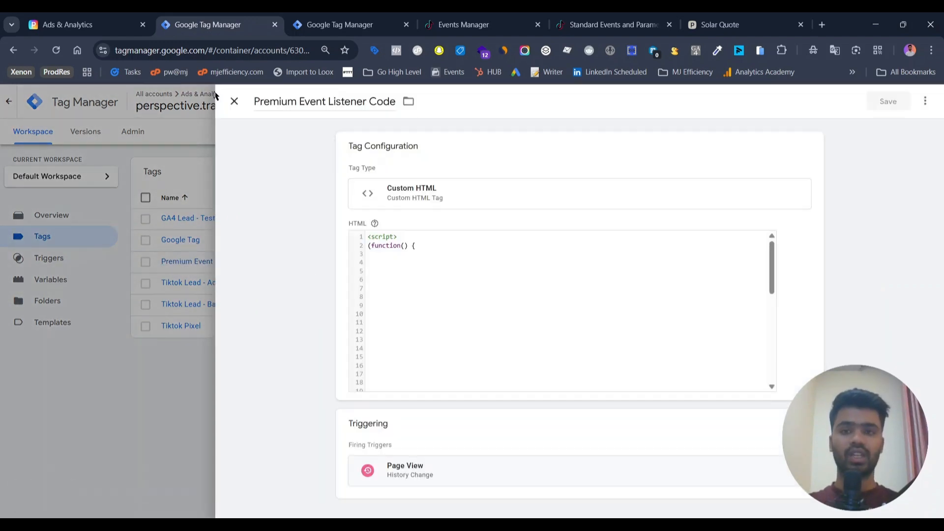
{"action": "left_click", "coordinate": [234, 102]}
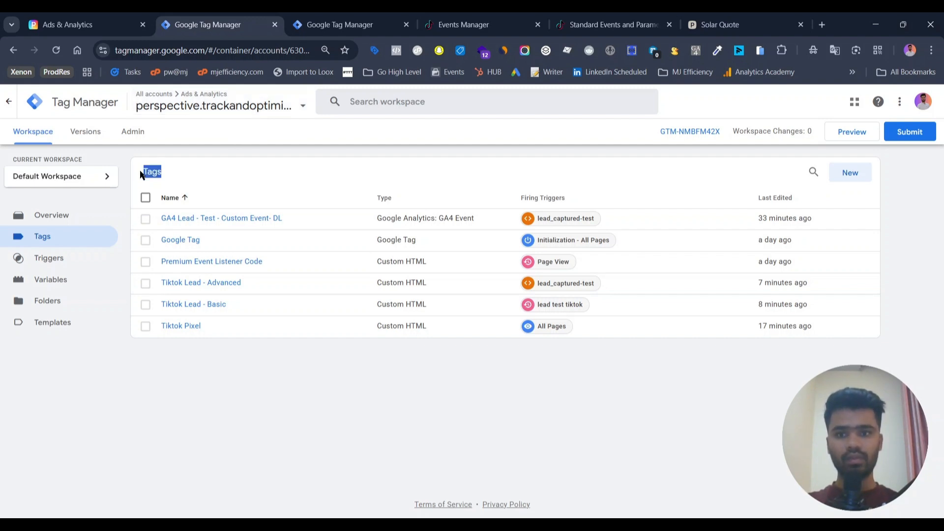
{"action": "left_click", "coordinate": [237, 220]}
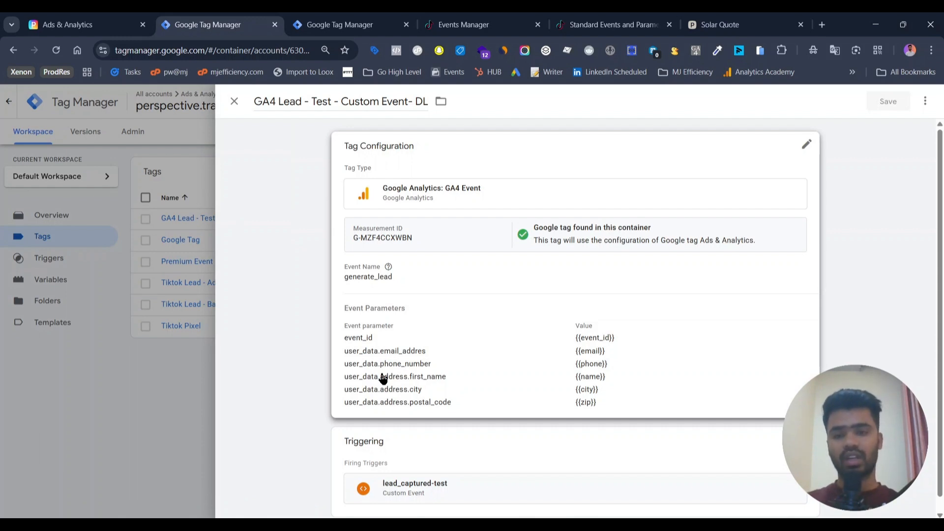
{"action": "left_click", "coordinate": [234, 101]}
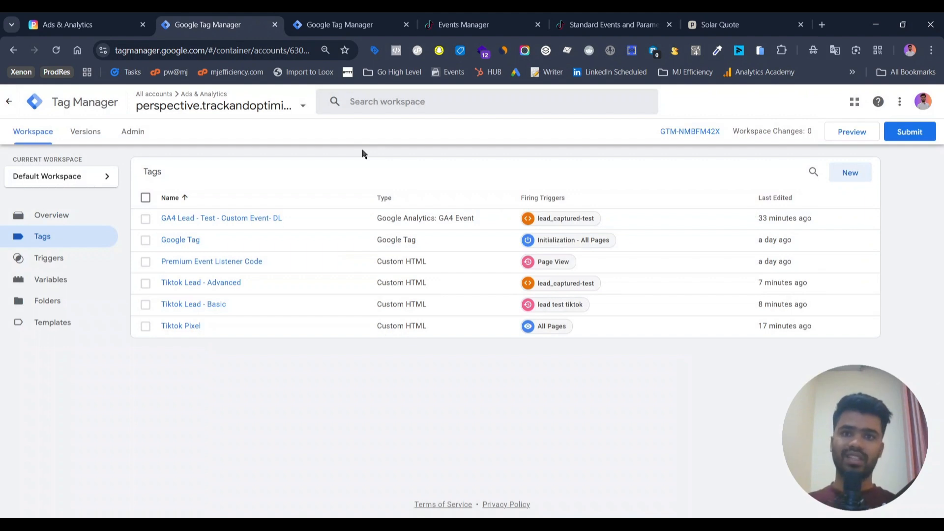
Step: Start a new tag in the server container and open its tag type chooser
{"action": "left_click", "coordinate": [348, 15]}
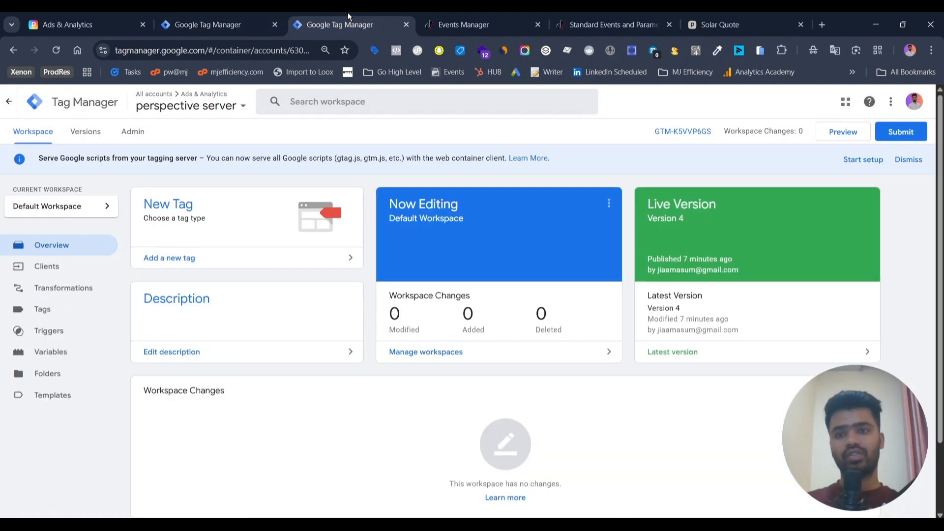
{"action": "left_click", "coordinate": [61, 306]}
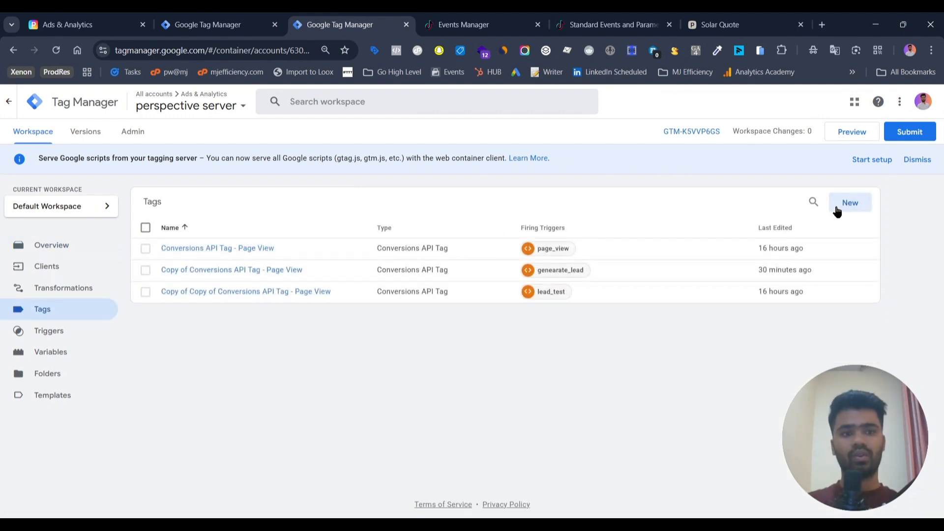
{"action": "left_click", "coordinate": [836, 207]}
{"action": "left_click", "coordinate": [687, 200]}
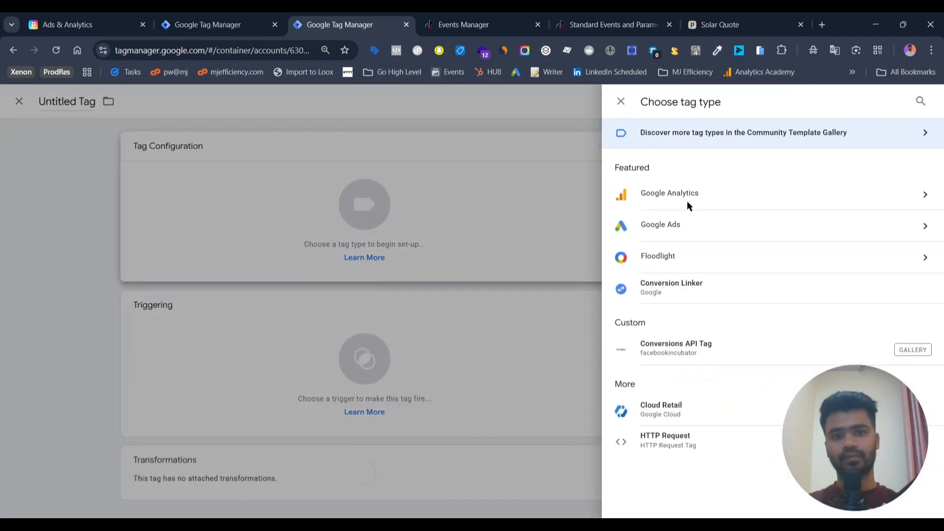
Step: Search the Community Template Gallery for tiktok and add the TikTok Events API (Official) template to the workspace
{"action": "left_click", "coordinate": [835, 130]}
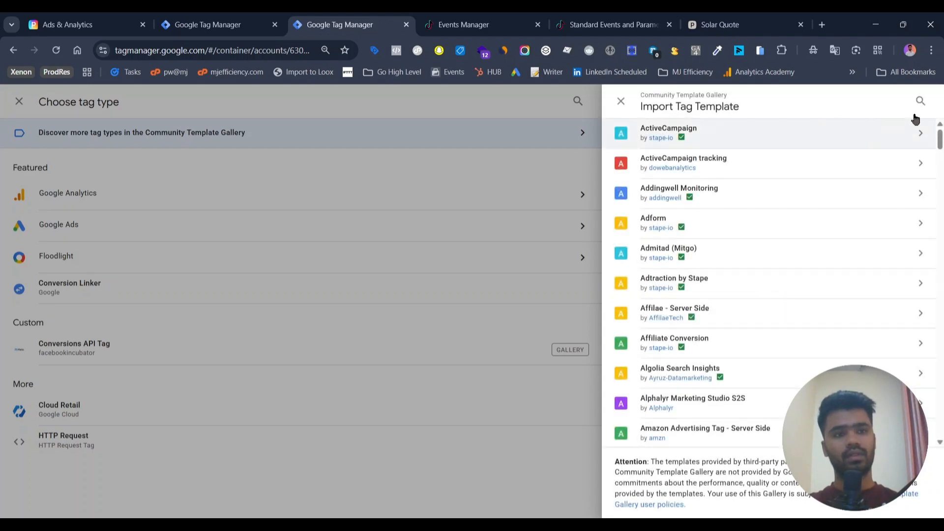
{"action": "left_click", "coordinate": [920, 101]}
{"action": "type", "text": "tiktok"}
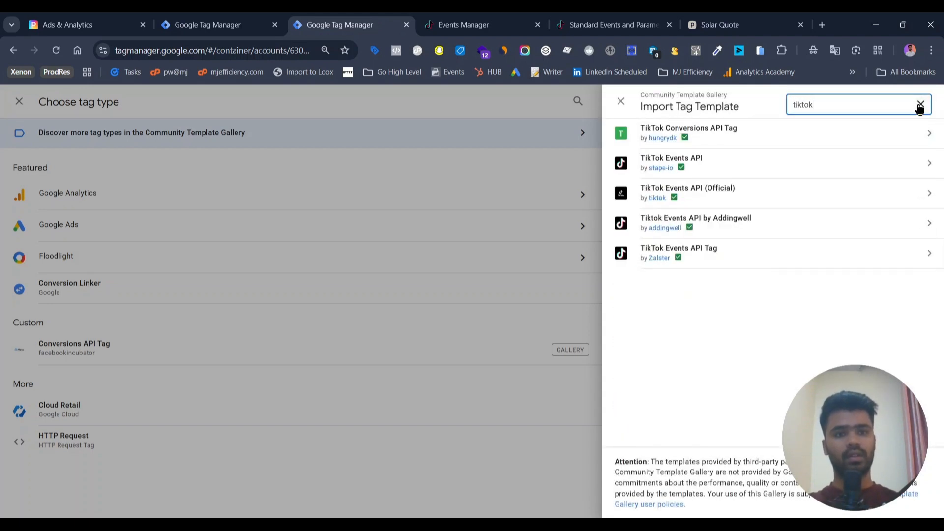
{"action": "left_click", "coordinate": [757, 196]}
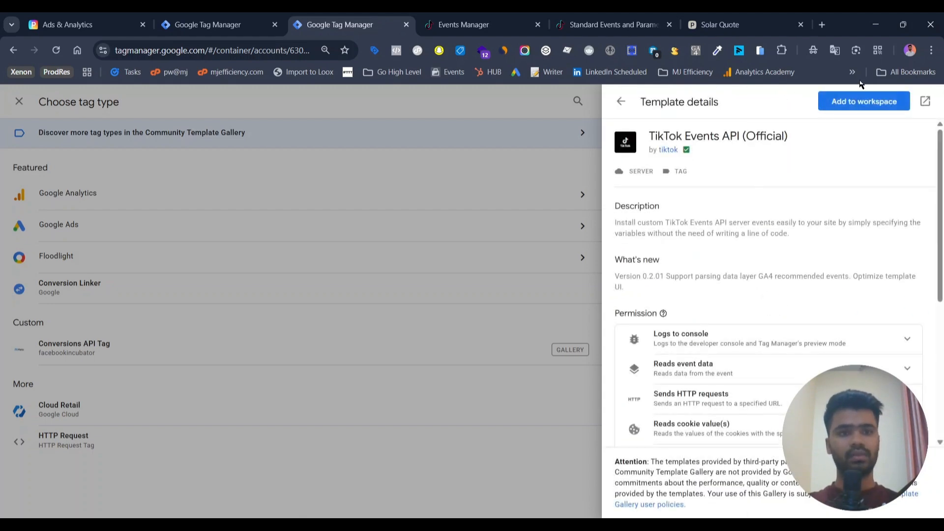
{"action": "left_click", "coordinate": [870, 101]}
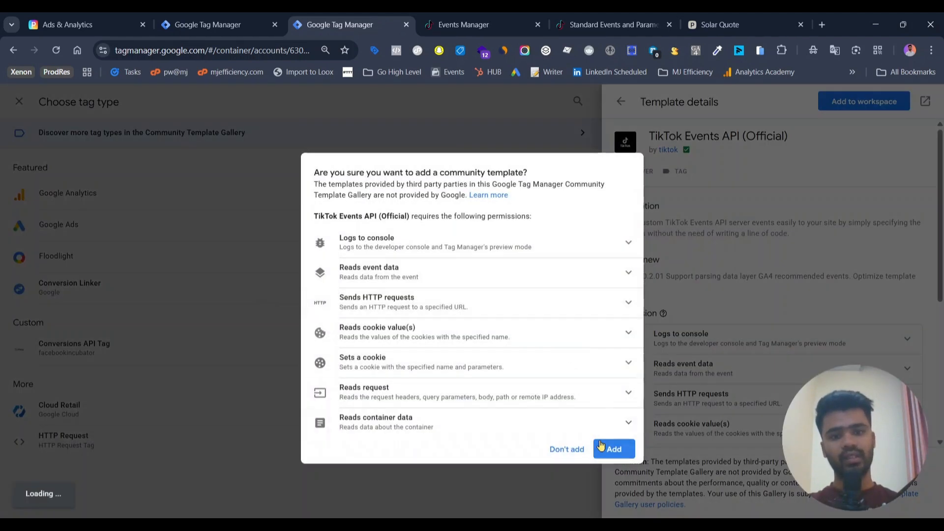
{"action": "left_click", "coordinate": [601, 445]}
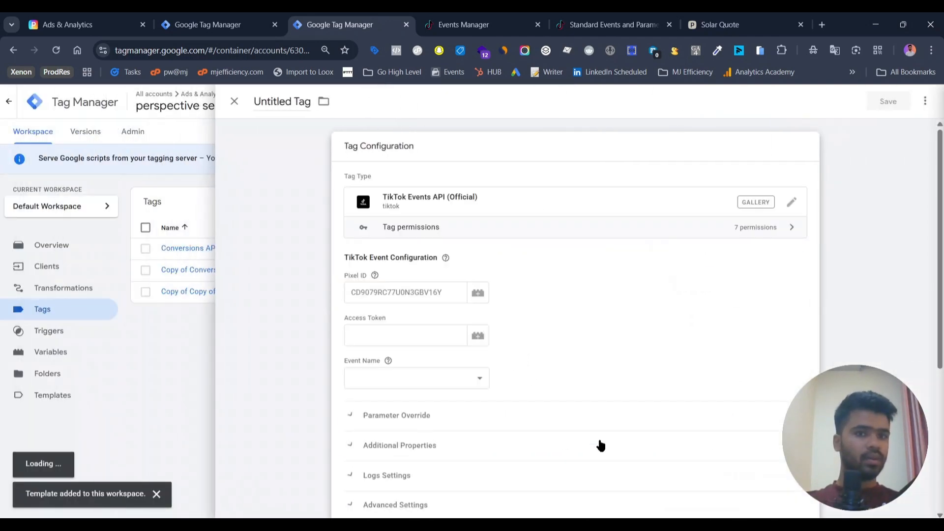
Step: Copy the TikTok pixel ID from Events Manager and paste it into the tag's Pixel ID field
{"action": "scroll", "coordinate": [386, 319], "scroll_direction": "down", "scroll_amount": 2}
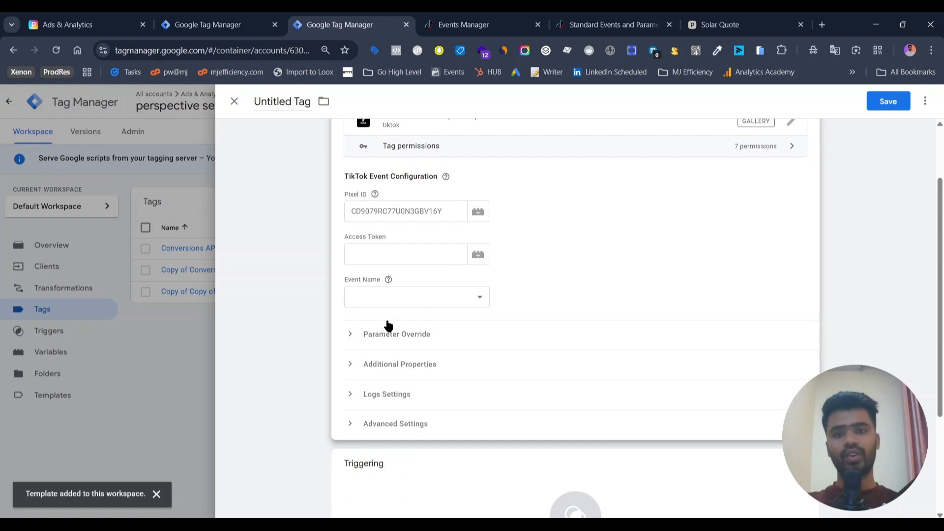
{"action": "left_click", "coordinate": [357, 216]}
{"action": "left_click", "coordinate": [470, 14]}
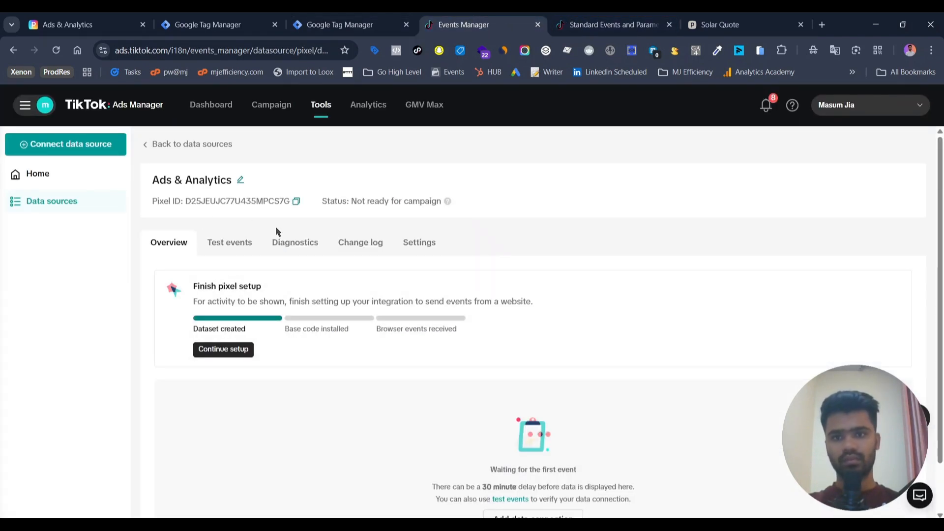
{"action": "left_click", "coordinate": [296, 202]}
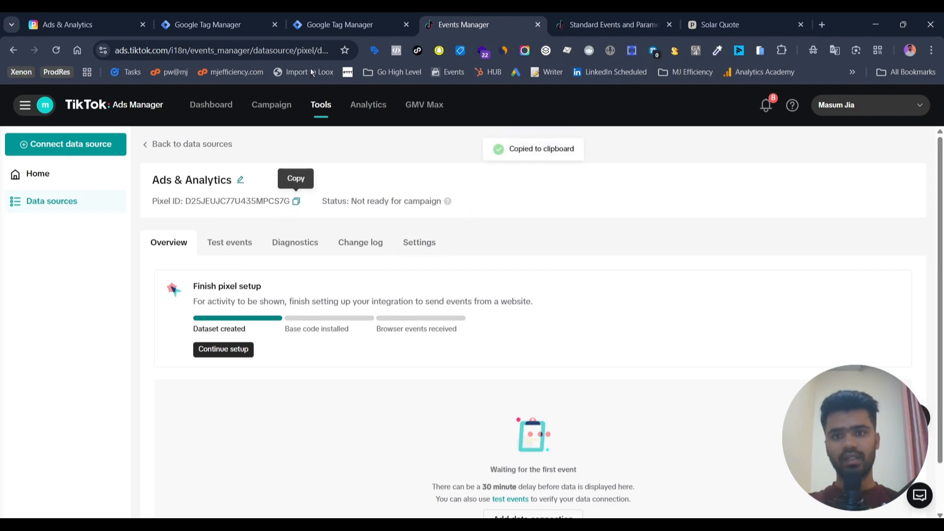
{"action": "left_click", "coordinate": [325, 14]}
{"action": "key", "text": "ctrl+v"}
Step: Generate an Events API access token in TikTok Events Manager, copy it, and paste it into the tag's Access Token field
{"action": "left_click", "coordinate": [426, 254]}
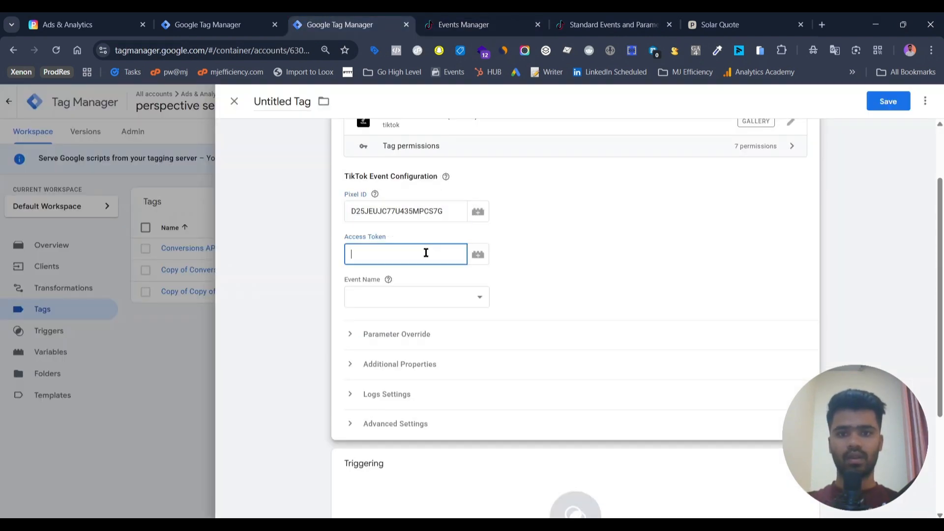
{"action": "left_click", "coordinate": [470, 13]}
{"action": "left_click", "coordinate": [407, 242]}
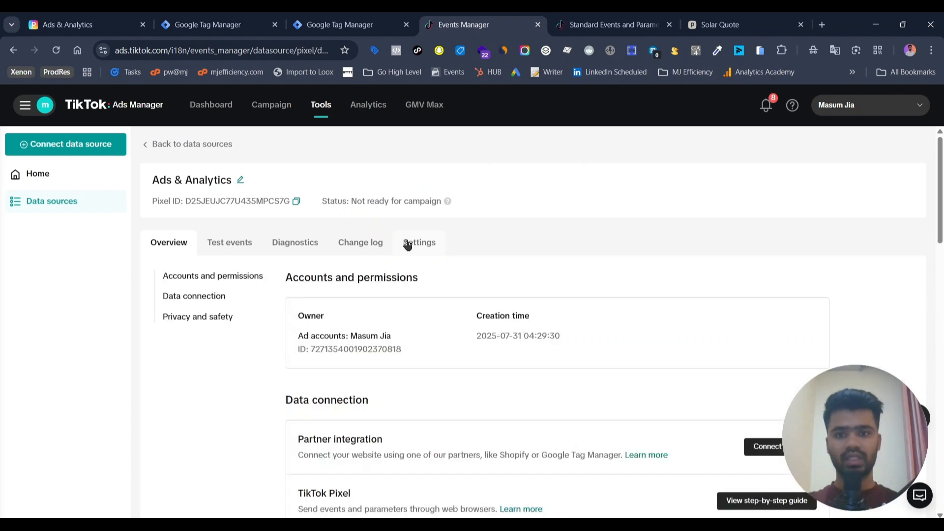
{"action": "scroll", "coordinate": [339, 418], "scroll_direction": "down", "scroll_amount": 5}
{"action": "scroll", "coordinate": [338, 421], "scroll_direction": "down", "scroll_amount": 5}
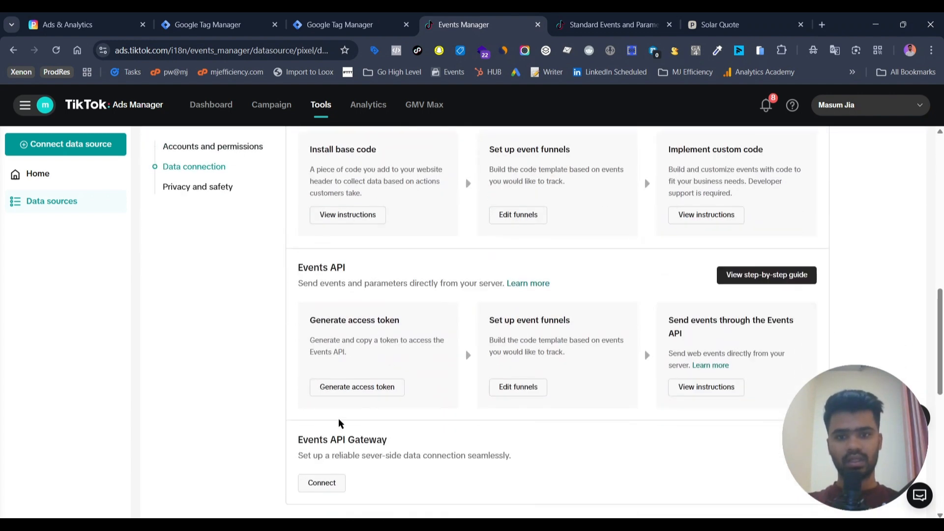
{"action": "left_click", "coordinate": [328, 387]}
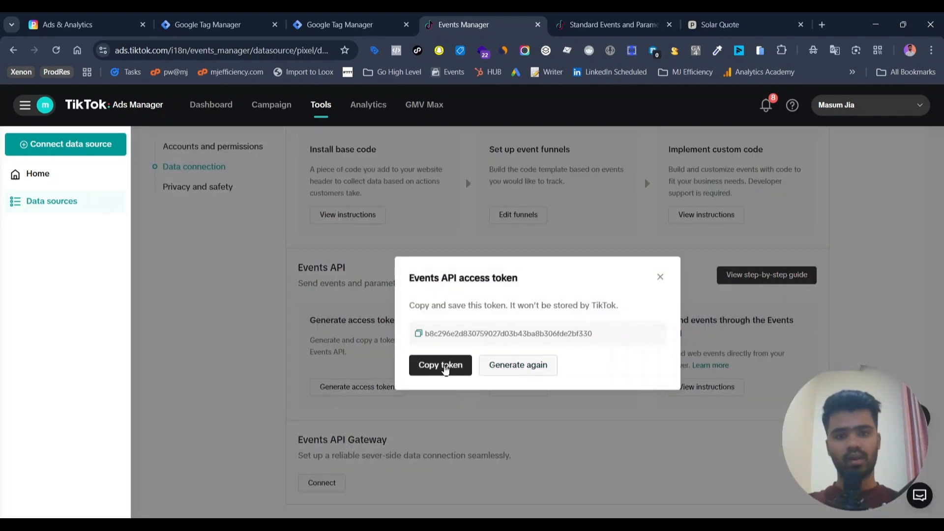
{"action": "left_click", "coordinate": [445, 367]}
{"action": "left_click", "coordinate": [344, 25]}
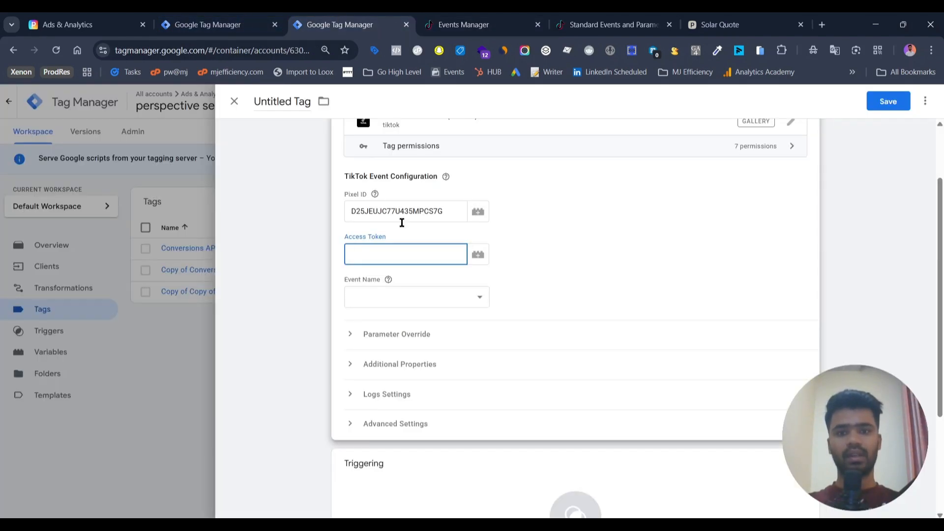
{"action": "key", "text": "ctrl+v"}
Step: Set the tag's Event Name to CompleteRegistration
{"action": "left_click", "coordinate": [404, 304]}
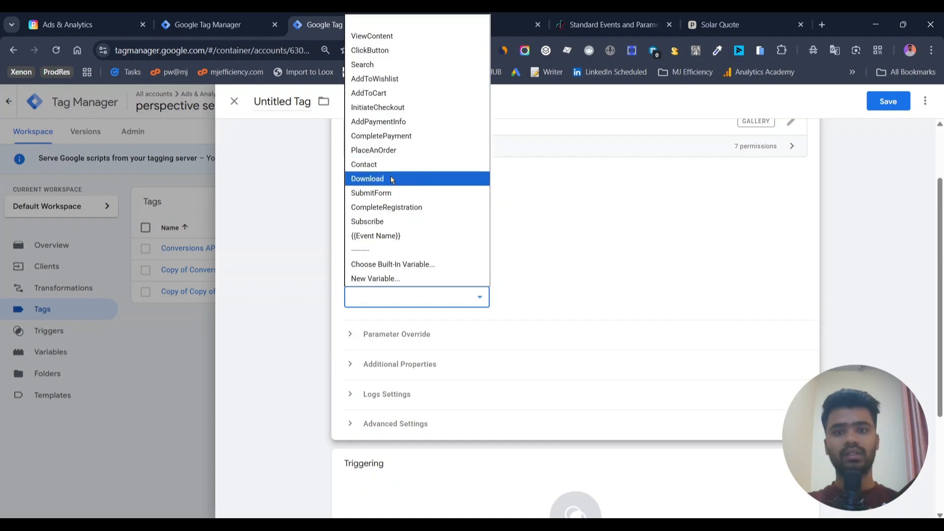
{"action": "left_click", "coordinate": [393, 189]}
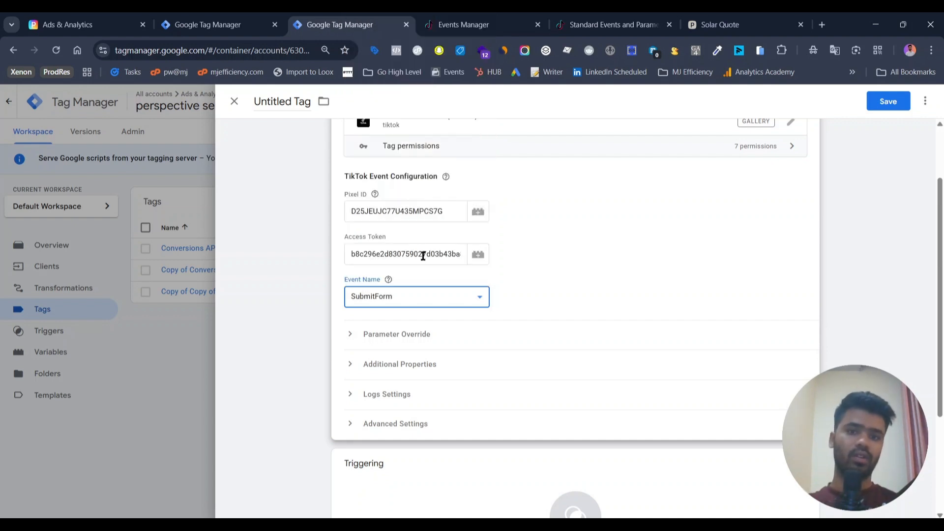
{"action": "left_click", "coordinate": [436, 299]}
{"action": "key", "text": "Down"}
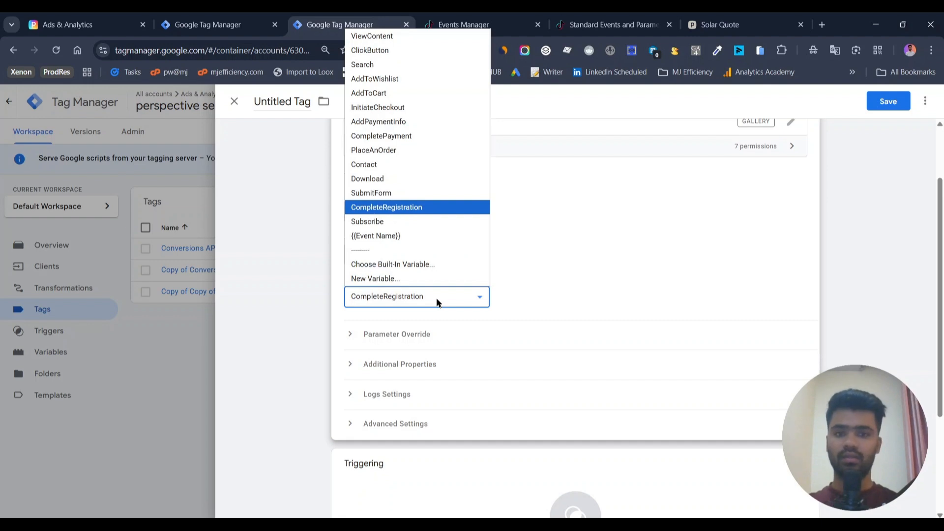
{"action": "key", "text": "Return"}
Step: Expand Parameter Override, copy the server-side test event code from the Test events page, and paste TEST30516 into Test Event Code
{"action": "scroll", "coordinate": [437, 300], "scroll_direction": "down", "scroll_amount": 1}
{"action": "left_click", "coordinate": [398, 288]}
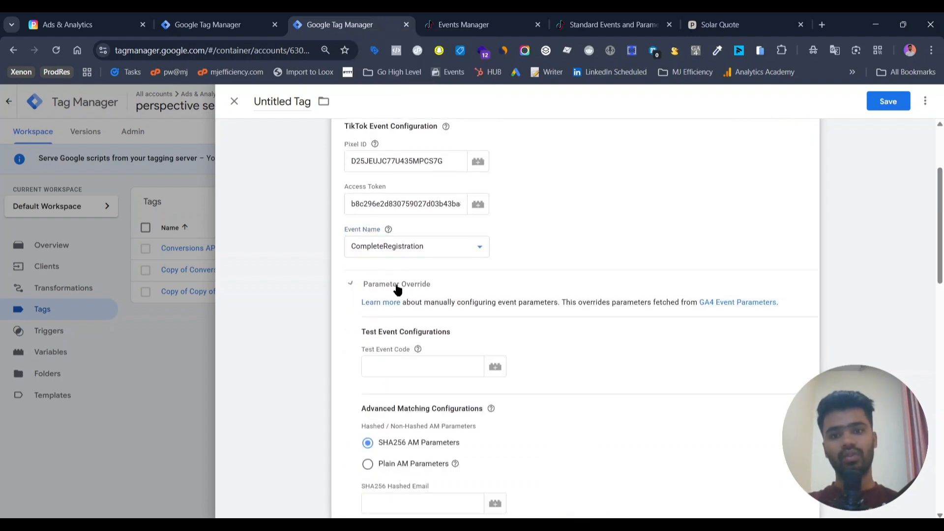
{"action": "scroll", "coordinate": [397, 288], "scroll_direction": "down", "scroll_amount": 2}
{"action": "left_click", "coordinate": [396, 282]}
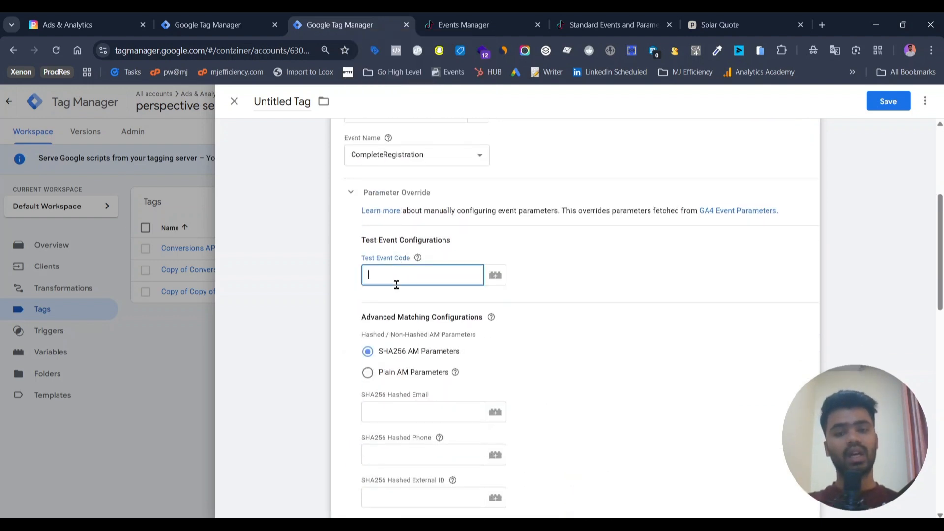
{"action": "left_click", "coordinate": [470, 18]}
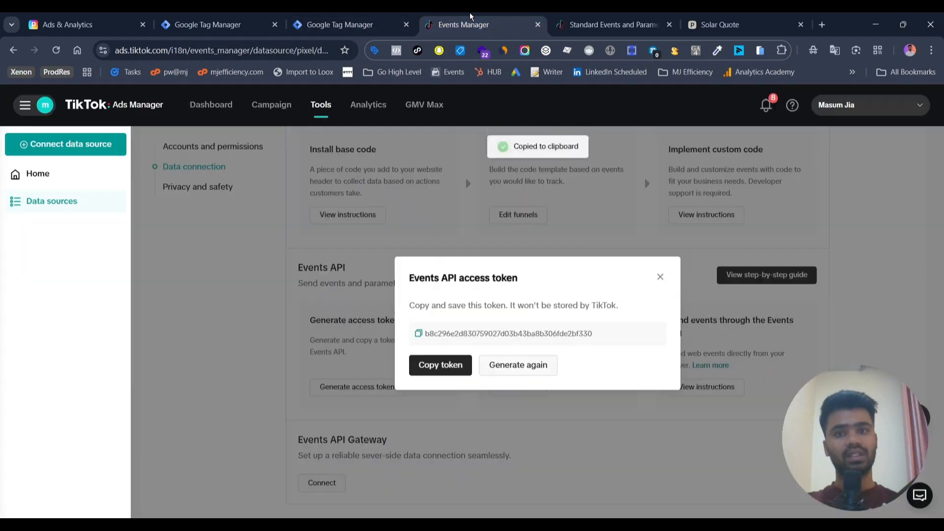
{"action": "left_click", "coordinate": [660, 276]}
{"action": "scroll", "coordinate": [541, 251], "scroll_direction": "up", "scroll_amount": 7}
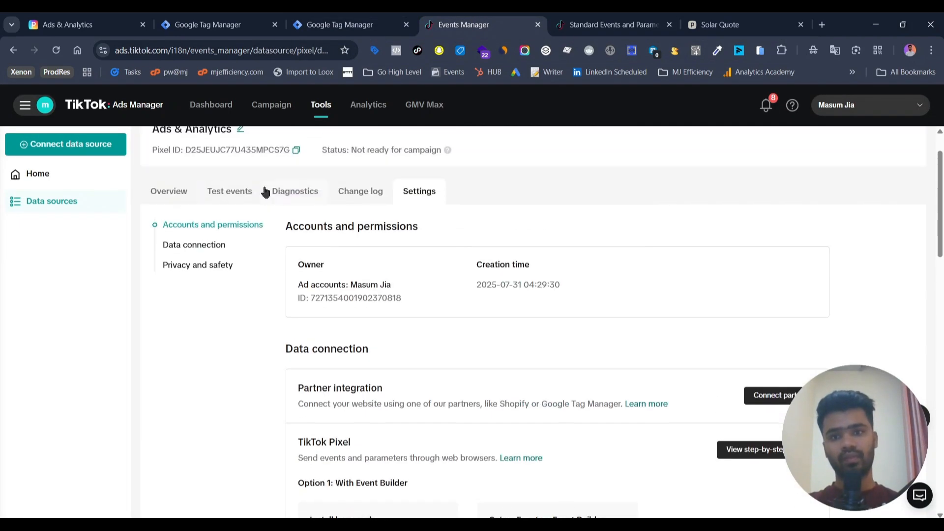
{"action": "left_click", "coordinate": [236, 193]}
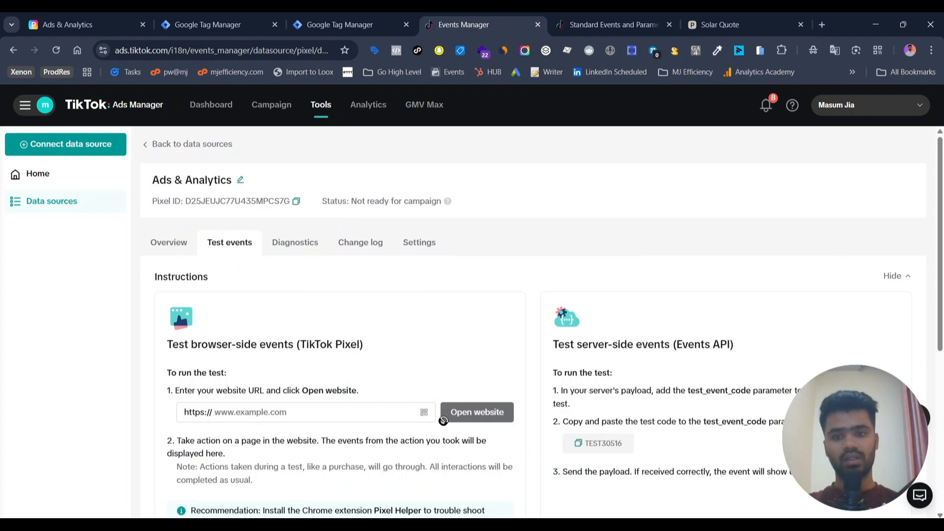
{"action": "scroll", "coordinate": [443, 418], "scroll_direction": "down", "scroll_amount": 3}
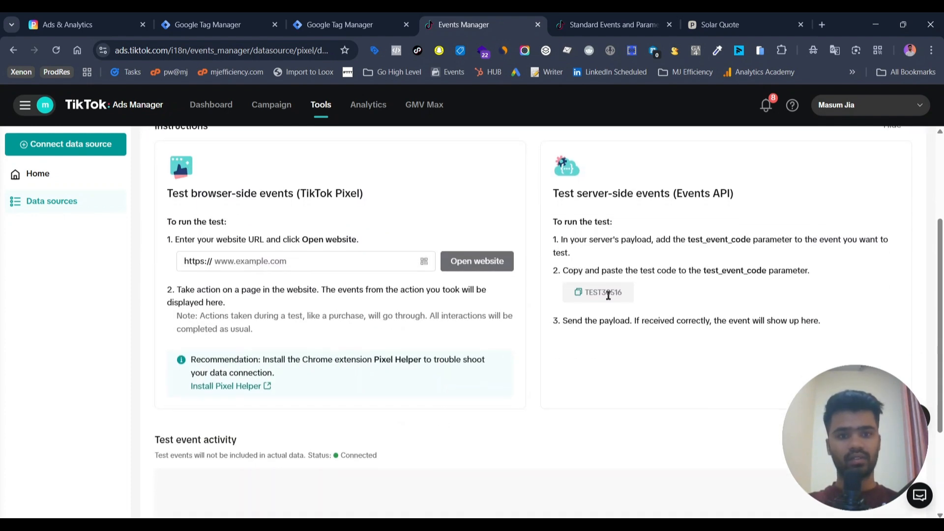
{"action": "left_click", "coordinate": [579, 293]}
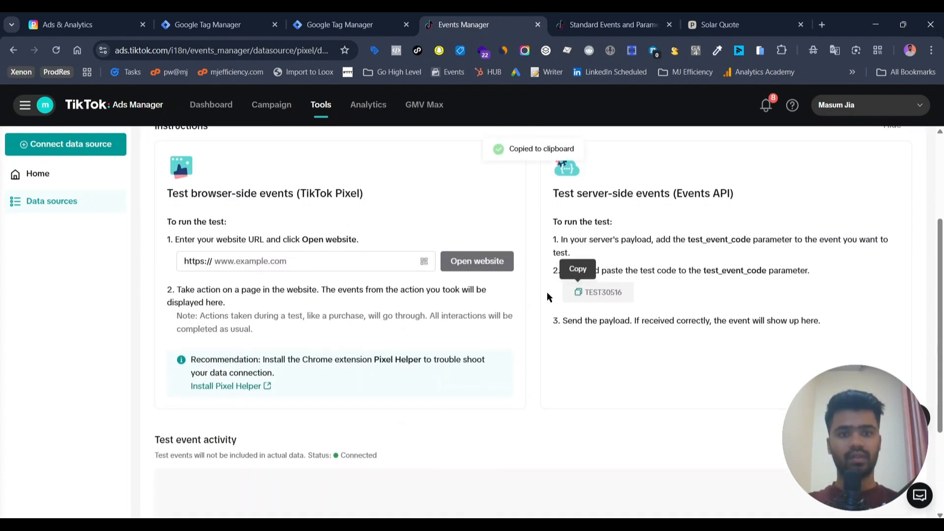
{"action": "left_click", "coordinate": [378, 20]}
{"action": "key", "text": "ctrl+v"}
{"action": "scroll", "coordinate": [473, 322], "scroll_direction": "down", "scroll_amount": 2}
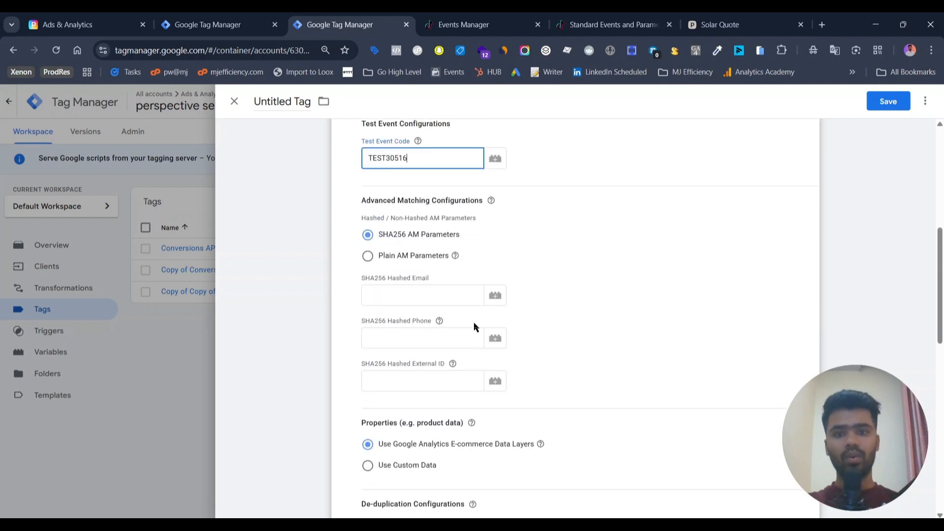
Step: Switch the advanced matching configuration to Plain AM Parameters
{"action": "left_click", "coordinate": [393, 262]}
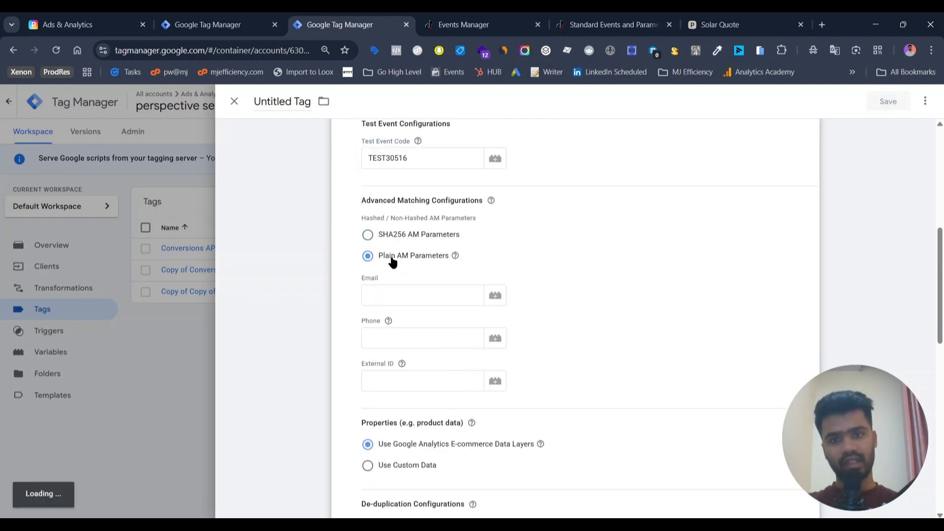
{"action": "left_click", "coordinate": [399, 297]}
{"action": "left_click", "coordinate": [386, 338]}
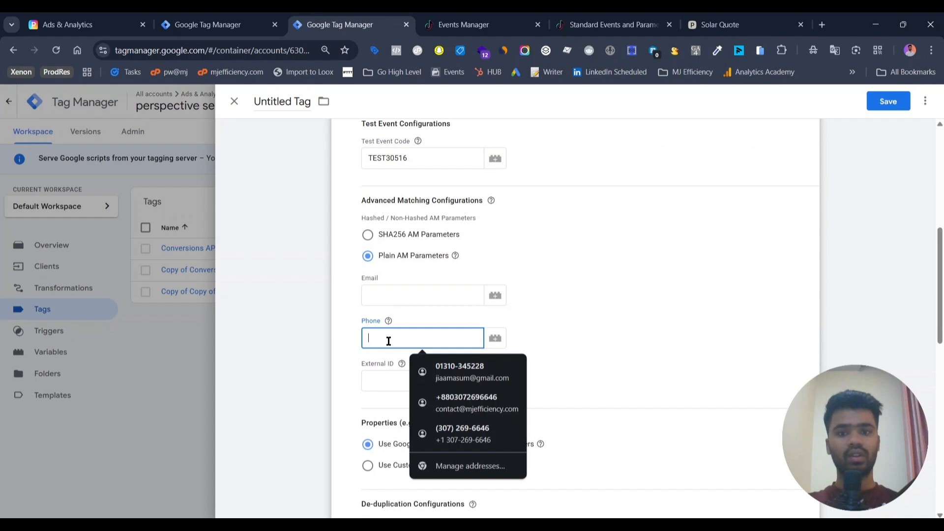
{"action": "left_click", "coordinate": [393, 374]}
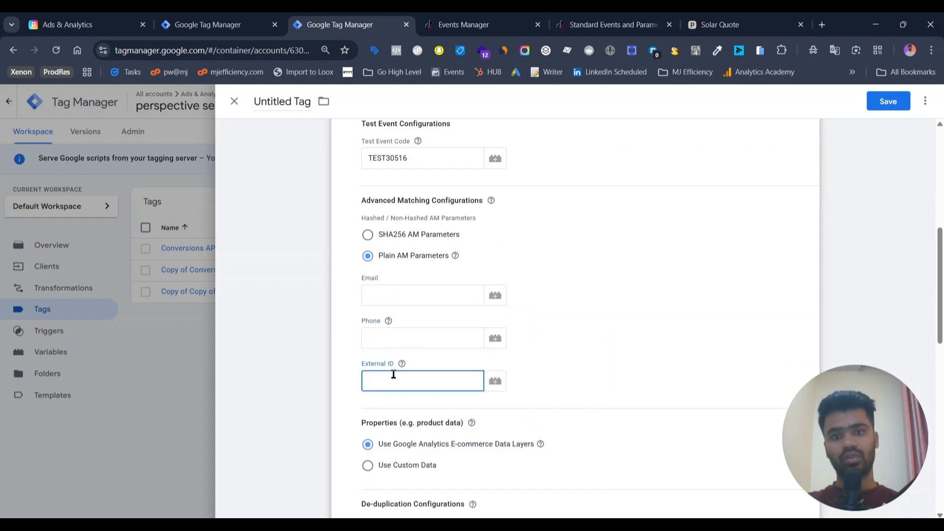
Step: Open the GA4 Lead - Test - Custom Event- DL tag in the web container and make a copy of it
{"action": "left_click", "coordinate": [202, 23]}
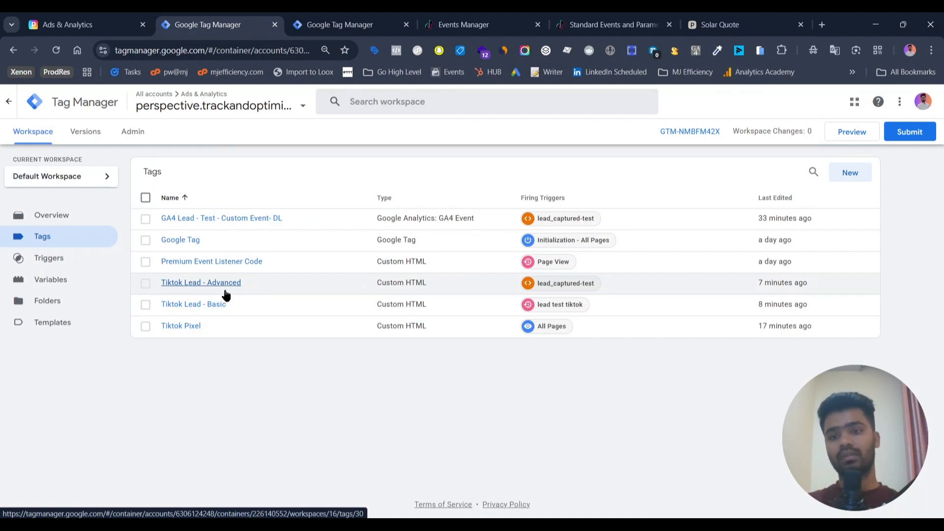
{"action": "left_click", "coordinate": [223, 219]}
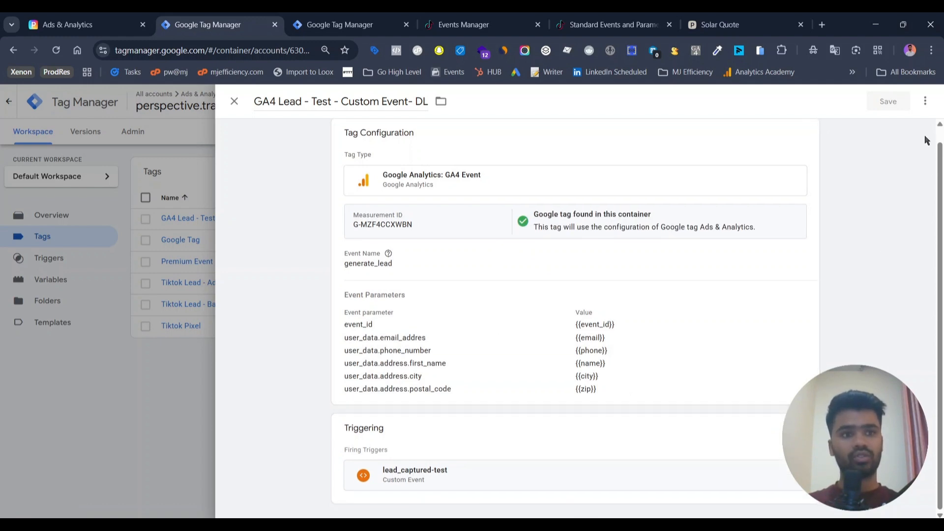
{"action": "left_click", "coordinate": [925, 103]}
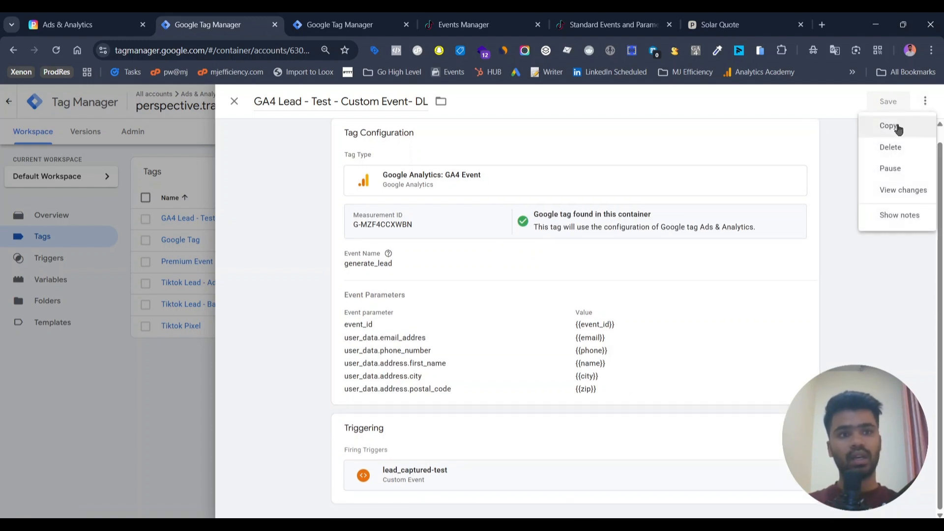
{"action": "left_click", "coordinate": [898, 127]}
Step: Rename the copied tag to GA4 Lead - Test - Custom Event- DL - Basic
{"action": "left_click", "coordinate": [296, 103]}
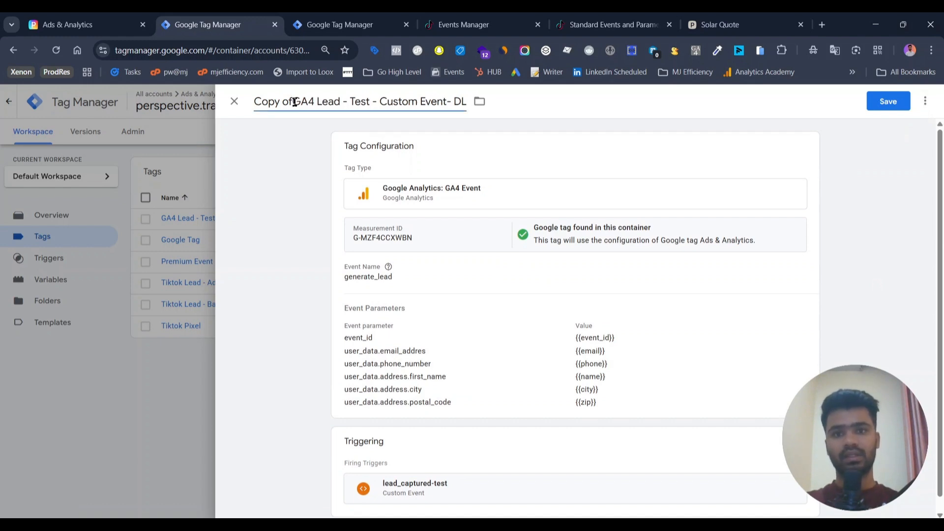
{"action": "key", "text": "BackSpace"}
{"action": "key", "text": "BackSpace"}
{"action": "key", "text": "BackSpace"}
{"action": "key", "text": "BackSpace"}
{"action": "key", "text": "BackSpace"}
{"action": "key", "text": "BackSpace"}
{"action": "key", "text": "BackSpace"}
{"action": "key", "text": "BackSpace"}
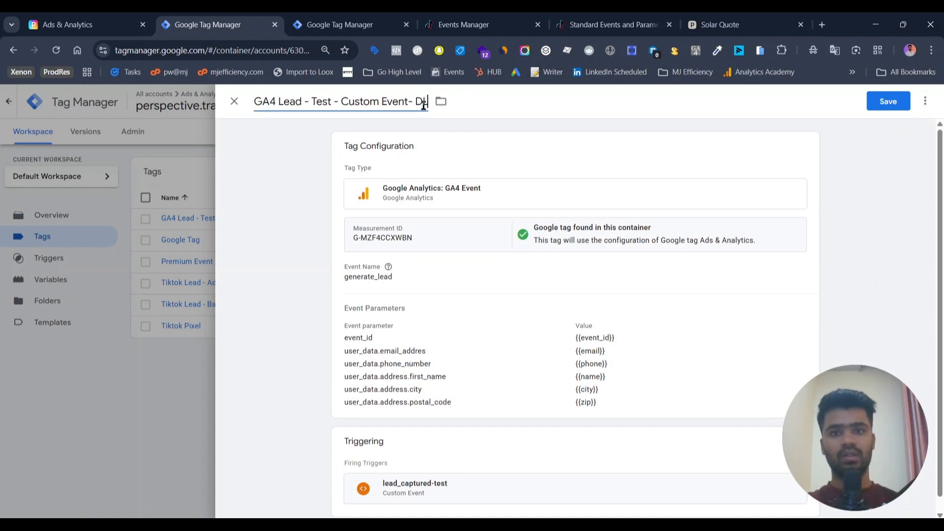
{"action": "type", "text": "- Sad"}
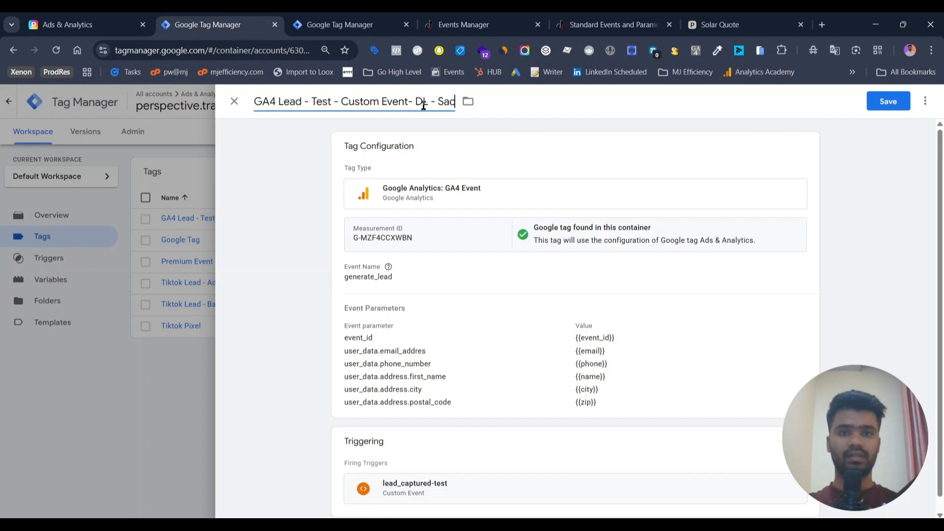
{"action": "key", "text": "BackSpace"}
{"action": "key", "text": "BackSpace"}
{"action": "key", "text": "BackSpace"}
{"action": "type", "text": "Basic"}
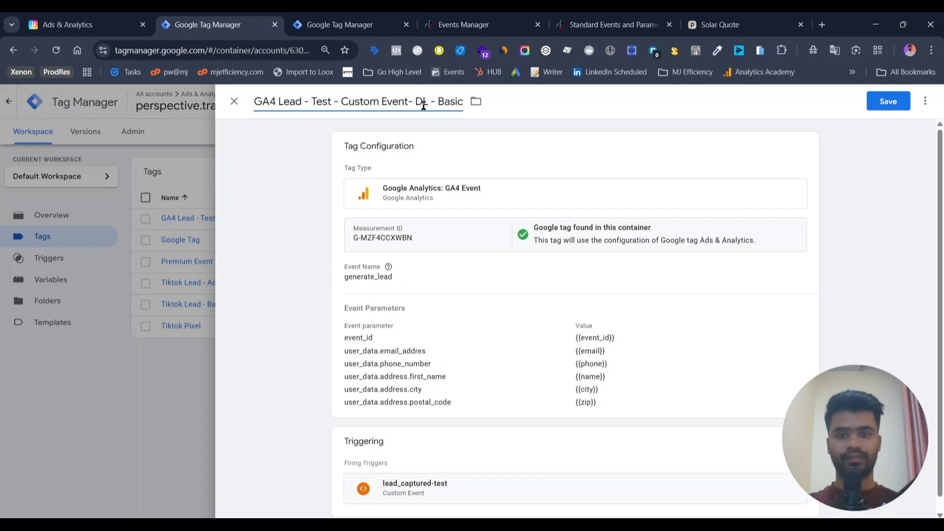
Step: Change the copied tag's GA4 event name to generate_lead_basic
{"action": "left_click", "coordinate": [438, 302]}
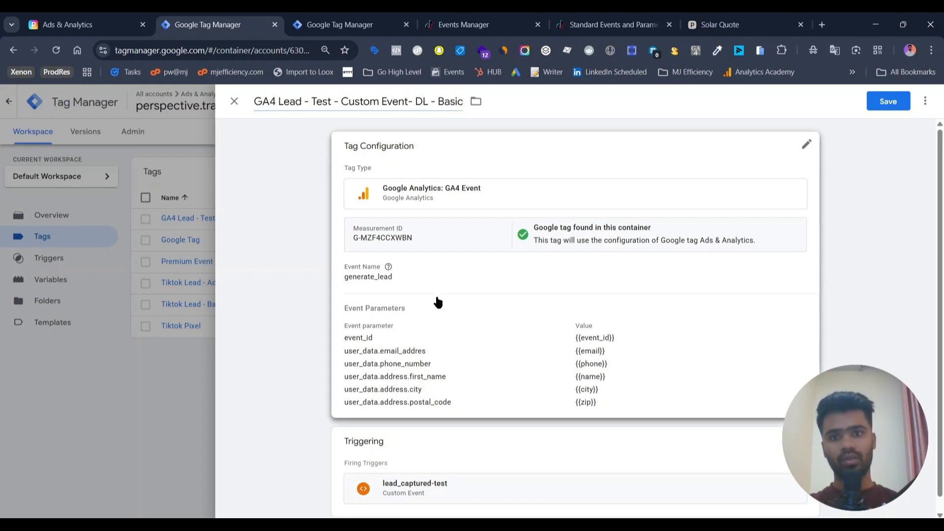
{"action": "left_click", "coordinate": [423, 307]}
{"action": "type", "text": "_basic"}
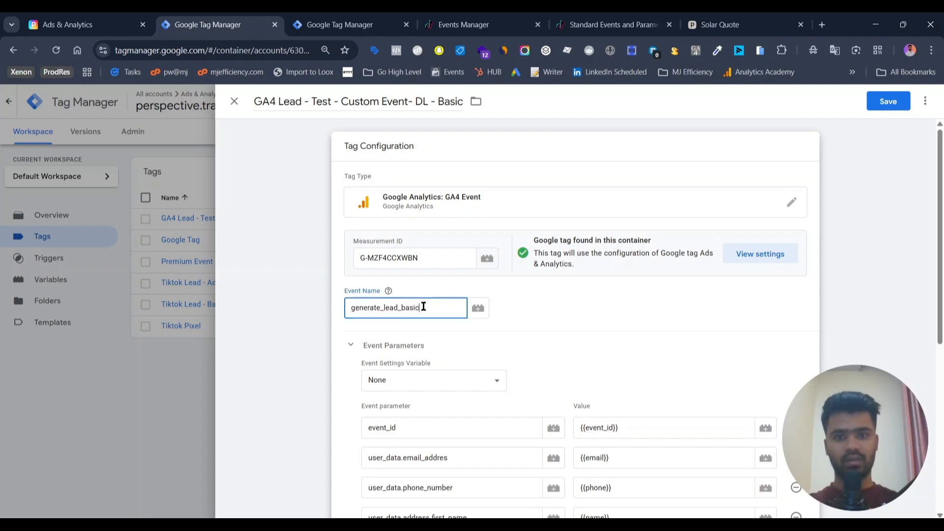
{"action": "key", "text": "ctrl+a"}
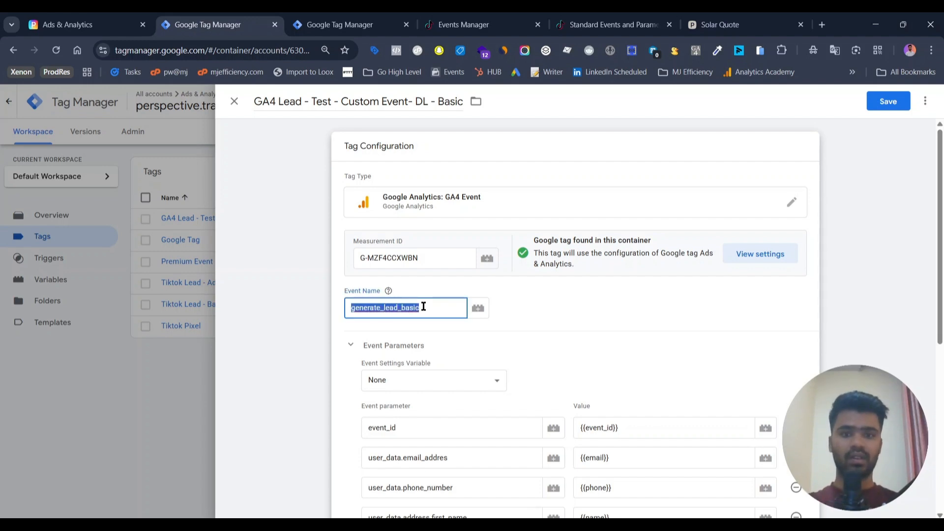
{"action": "left_click", "coordinate": [886, 237]}
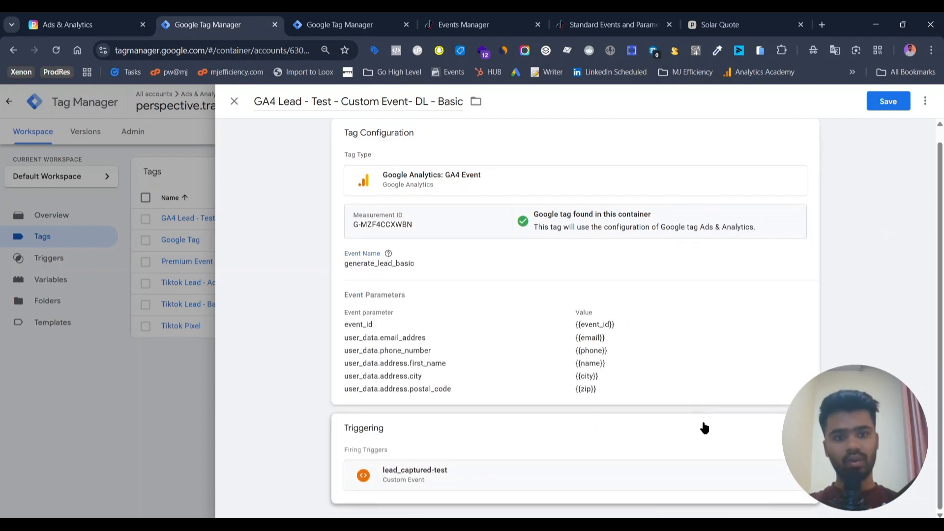
Step: Replace the copied tag's firing trigger with the Lead Event trigger
{"action": "left_click", "coordinate": [795, 484]}
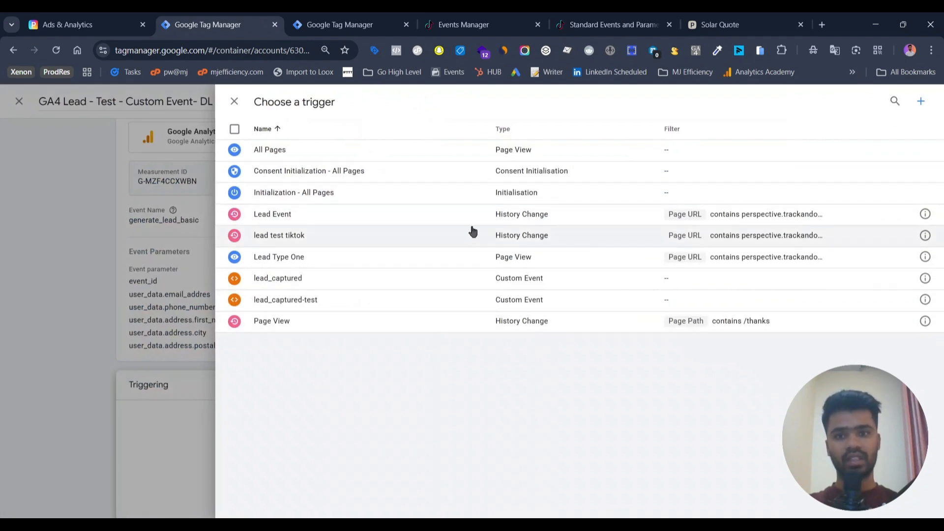
{"action": "left_click", "coordinate": [459, 214]}
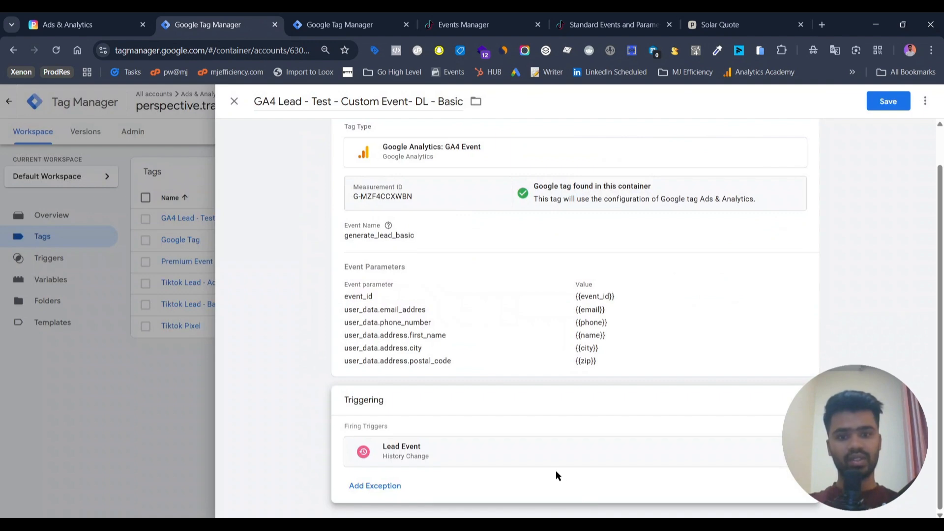
{"action": "left_click", "coordinate": [797, 401]}
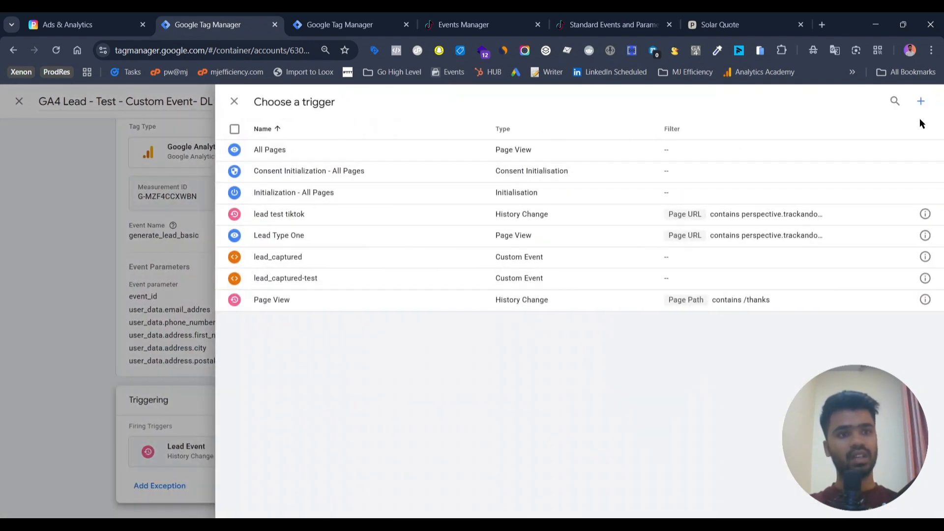
{"action": "left_click", "coordinate": [917, 102]}
{"action": "left_click", "coordinate": [670, 261]}
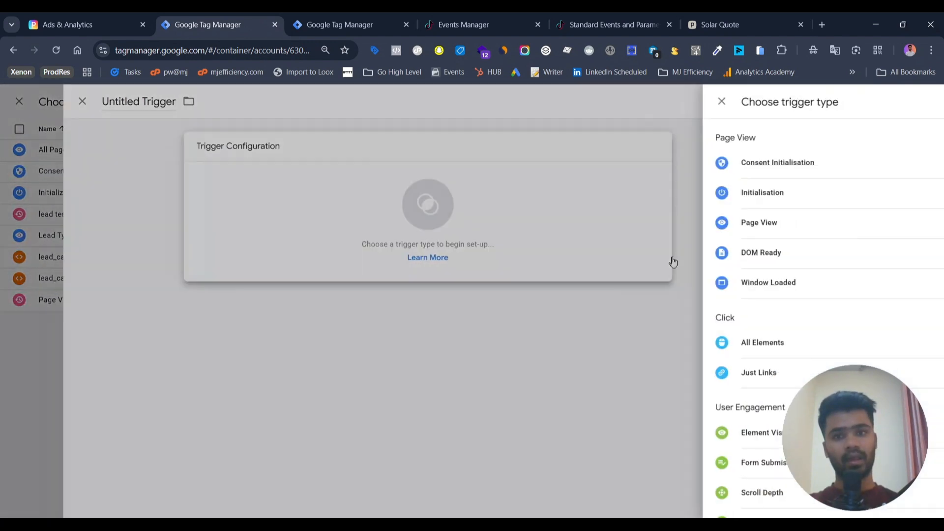
{"action": "scroll", "coordinate": [673, 261], "scroll_direction": "down", "scroll_amount": 4}
{"action": "left_click", "coordinate": [668, 414]}
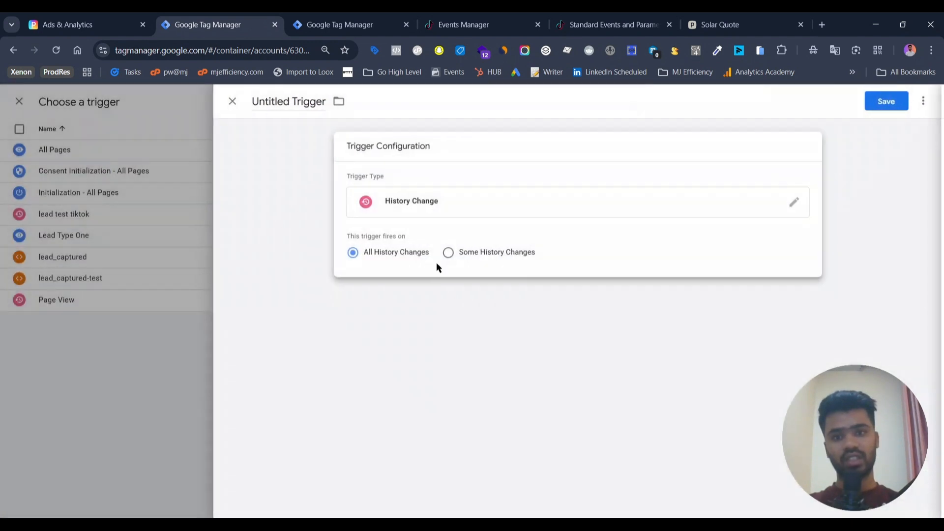
{"action": "left_click", "coordinate": [448, 253]}
{"action": "left_click", "coordinate": [445, 296]}
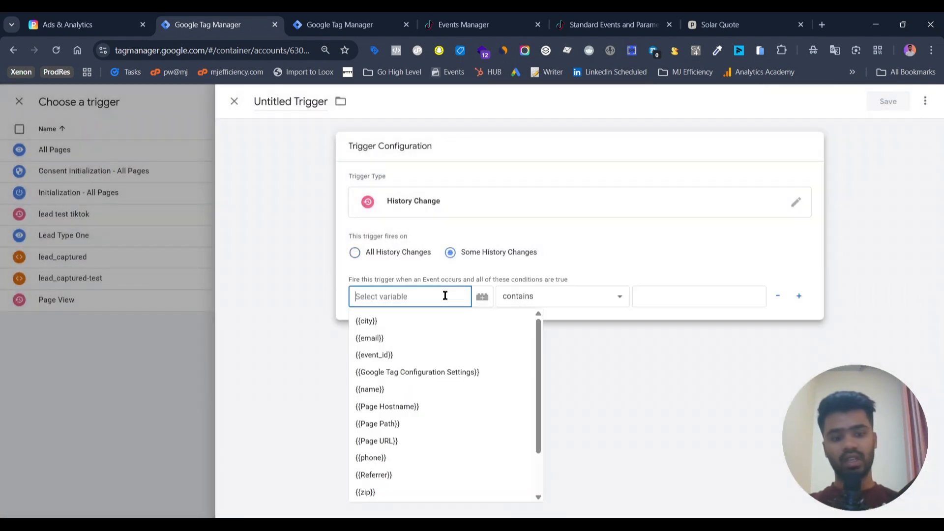
{"action": "type", "text": "{{page"}
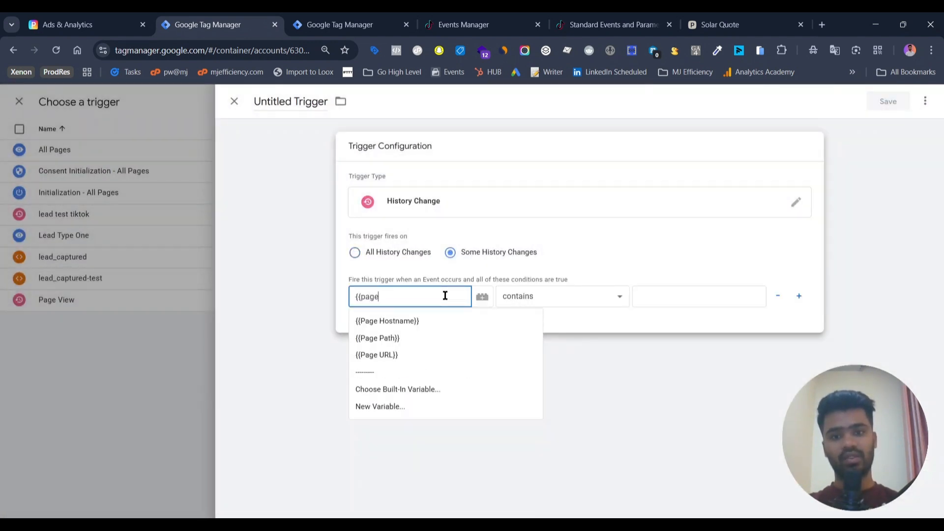
{"action": "left_click", "coordinate": [434, 356]}
{"action": "left_click", "coordinate": [697, 307]}
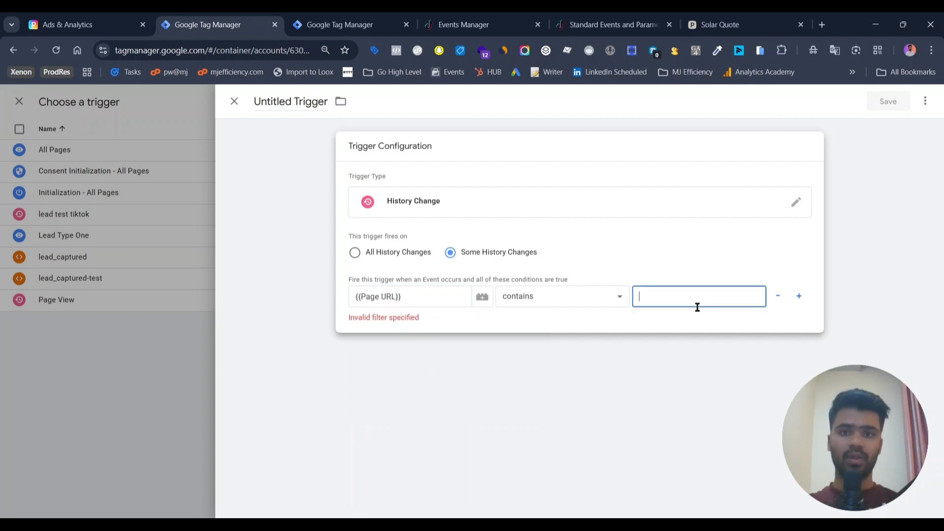
{"action": "left_click", "coordinate": [234, 100]}
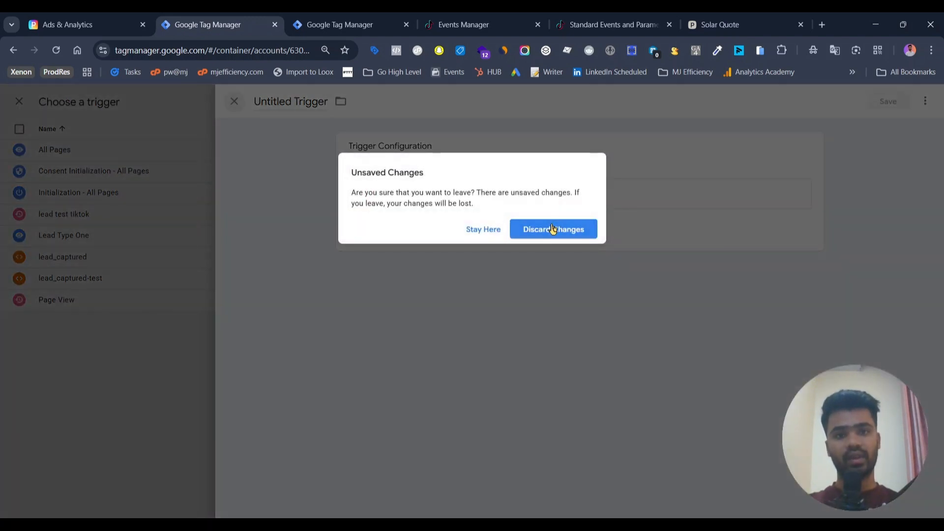
{"action": "left_click", "coordinate": [554, 229]}
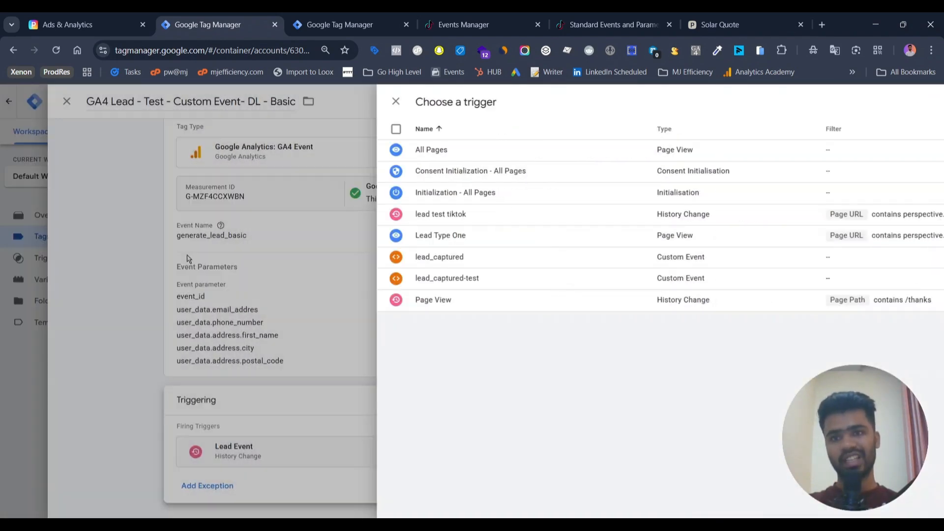
{"action": "left_click", "coordinate": [188, 260]}
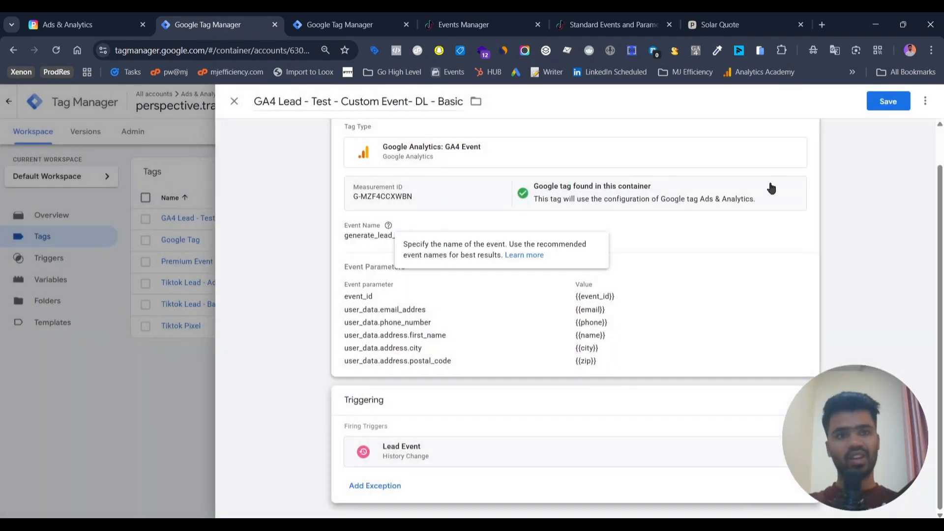
Step: Save the Basic tag and open the original GA4 Lead - Test - Custom Event- DL tag's event parameters
{"action": "left_click", "coordinate": [875, 103]}
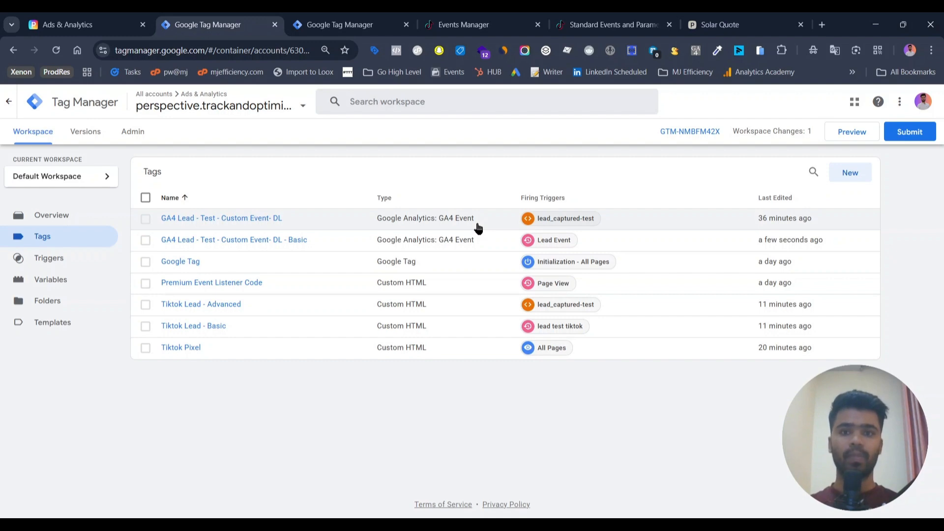
{"action": "left_click", "coordinate": [248, 219]}
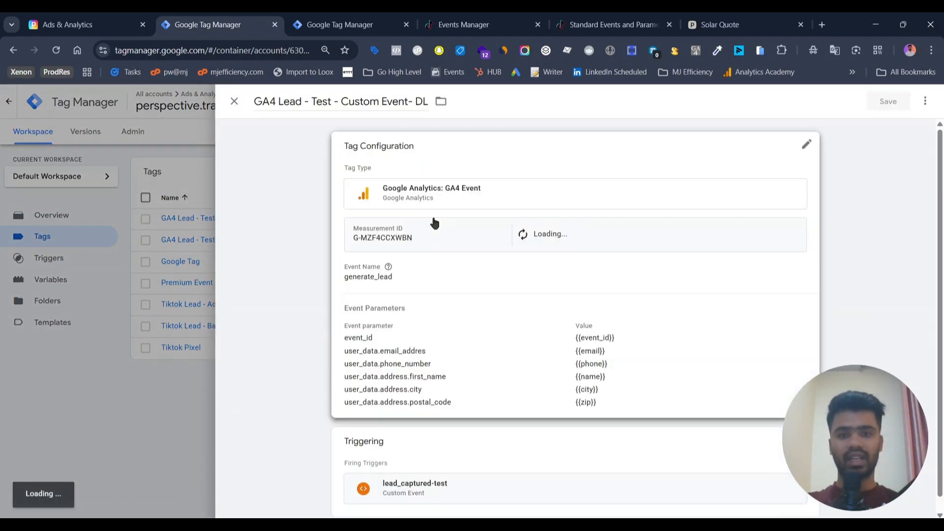
{"action": "scroll", "coordinate": [471, 359], "scroll_direction": "down", "scroll_amount": 5}
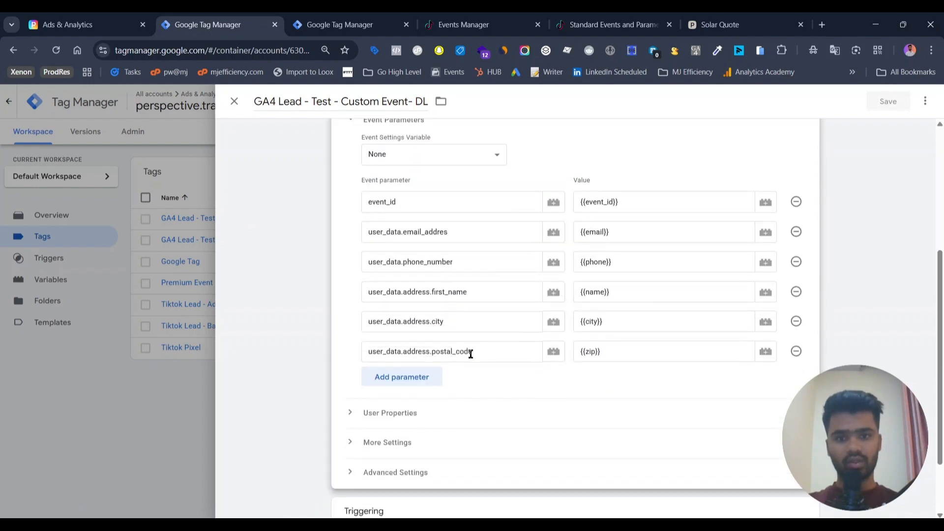
Step: Copy the user_data.email_addres event parameter key from the original GA4 tag in the web container
{"action": "left_click", "coordinate": [392, 13]}
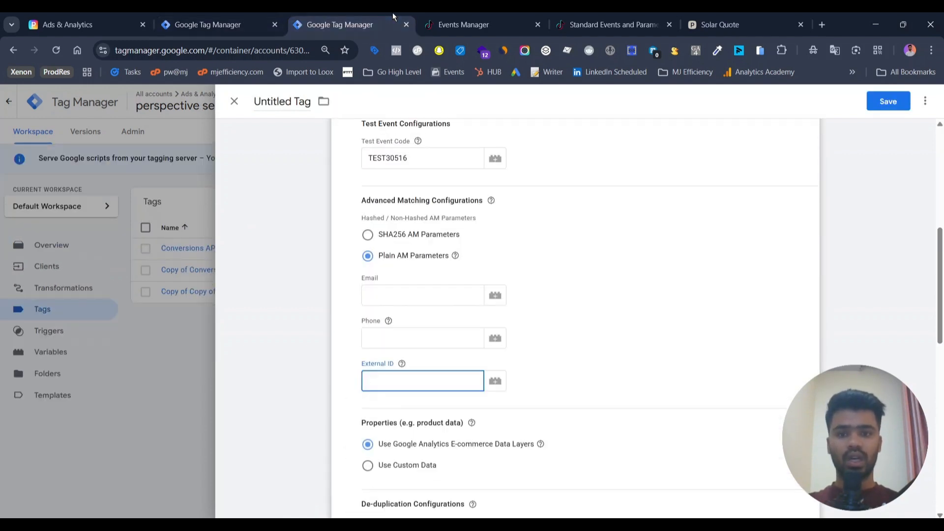
{"action": "left_click", "coordinate": [407, 287]}
{"action": "left_click", "coordinate": [176, 12]}
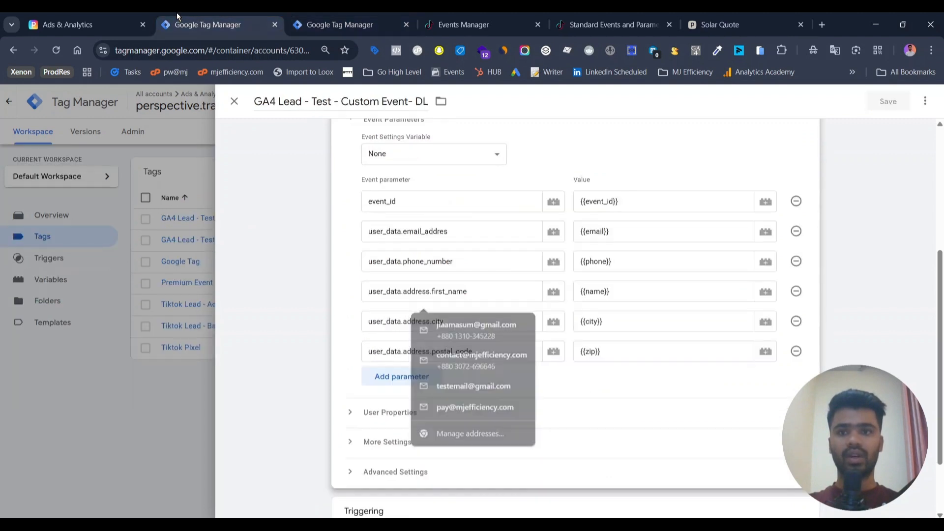
{"action": "triple_click", "coordinate": [465, 231]}
{"action": "key", "text": "ctrl+c"}
Step: In the untitled server tag, create an Event Data variable named email with key path user_data.email_addres for the Email field
{"action": "left_click", "coordinate": [337, 13]}
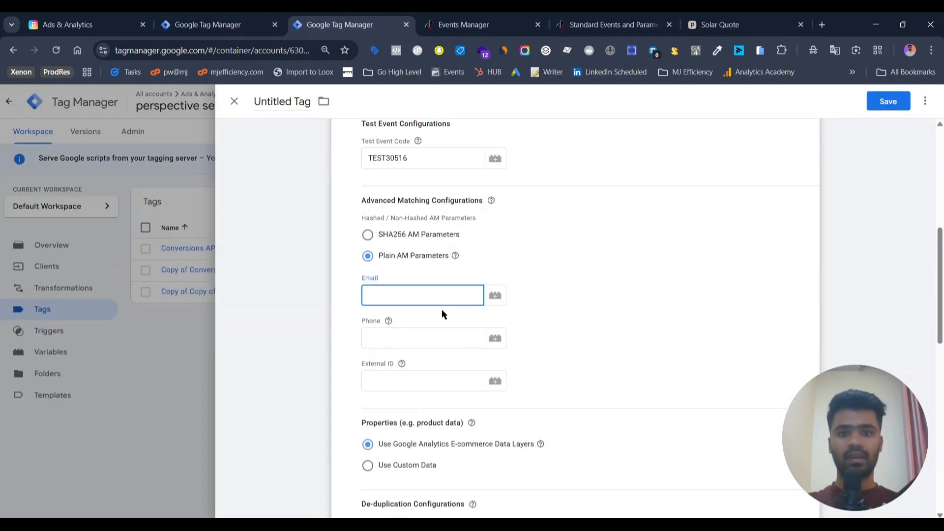
{"action": "left_click", "coordinate": [501, 297]}
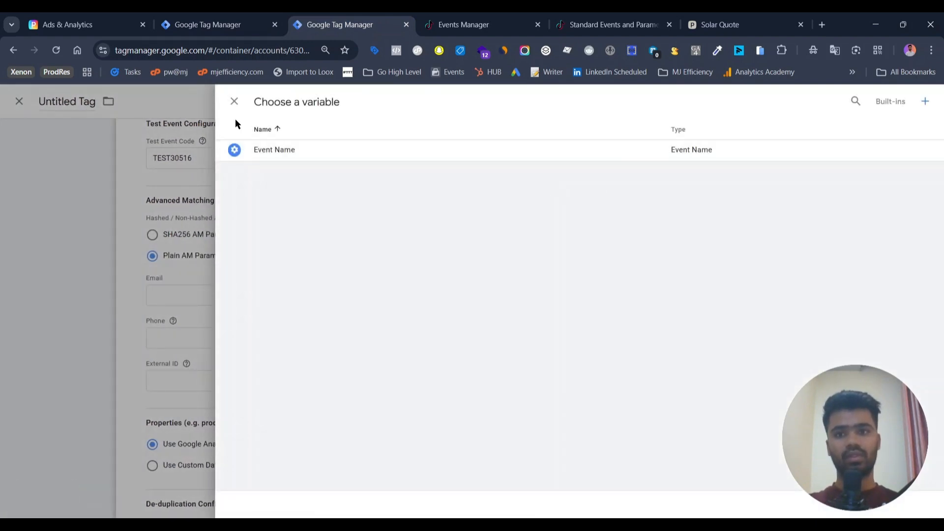
{"action": "left_click", "coordinate": [160, 282]}
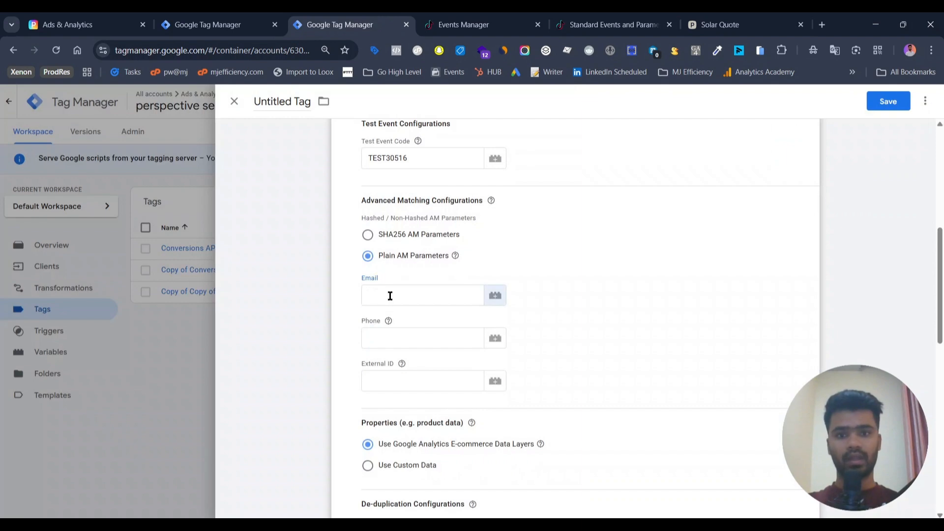
{"action": "left_click", "coordinate": [390, 295]}
{"action": "left_click", "coordinate": [493, 296]}
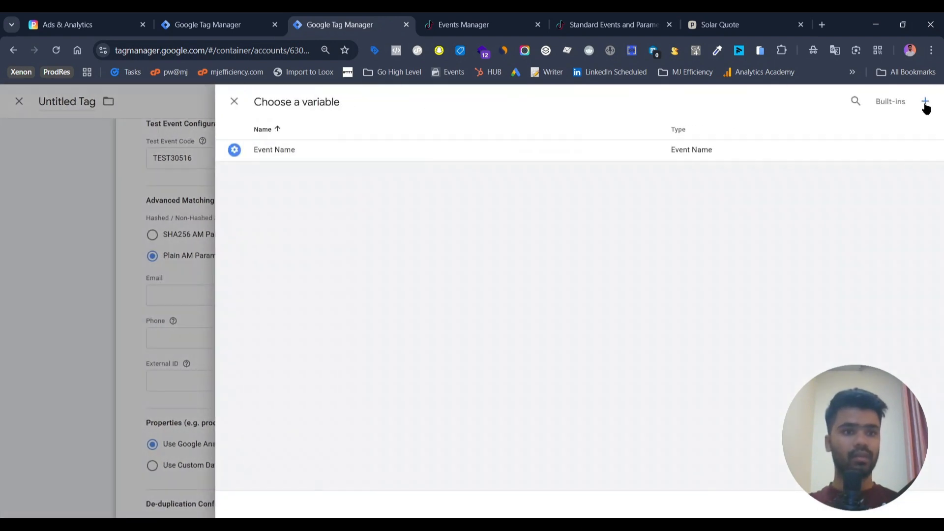
{"action": "left_click", "coordinate": [923, 102]}
{"action": "left_click", "coordinate": [617, 210]}
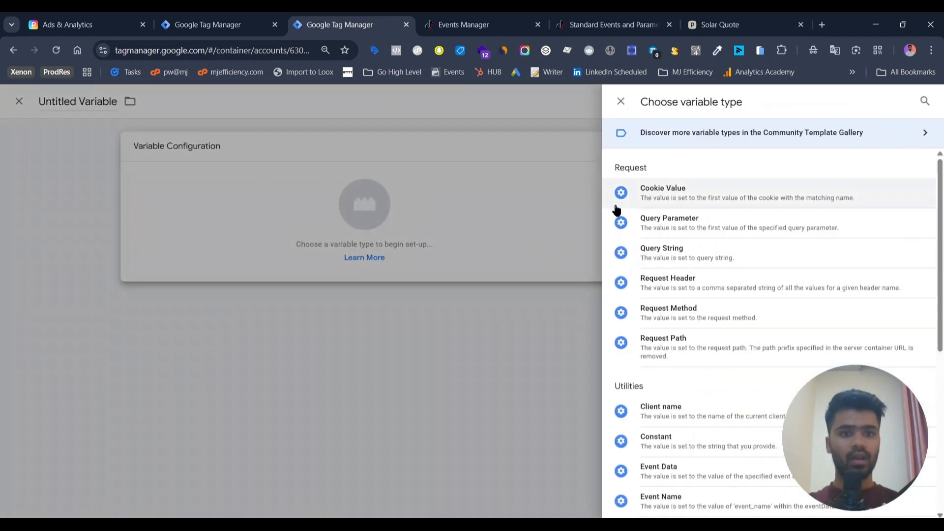
{"action": "left_click", "coordinate": [693, 473]}
{"action": "left_click", "coordinate": [401, 261]}
{"action": "key", "text": "ctrl+v"}
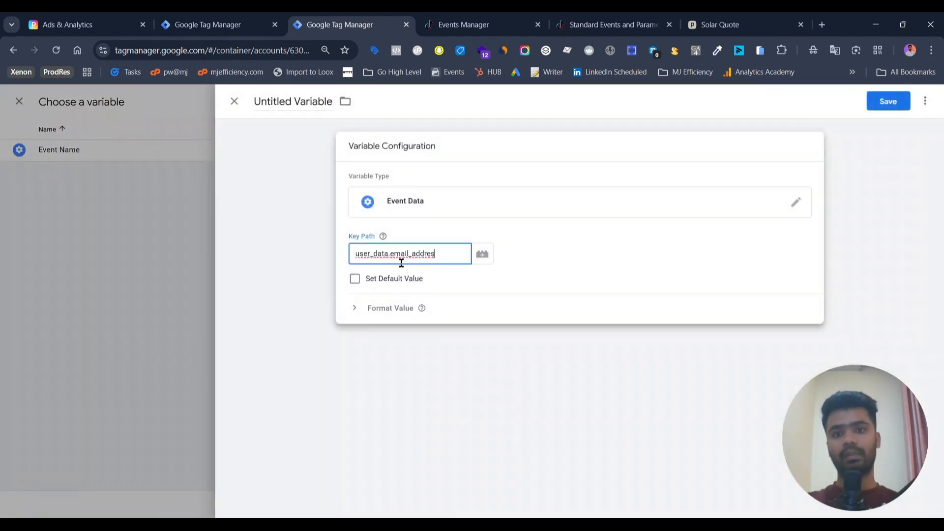
{"action": "left_click", "coordinate": [884, 102]}
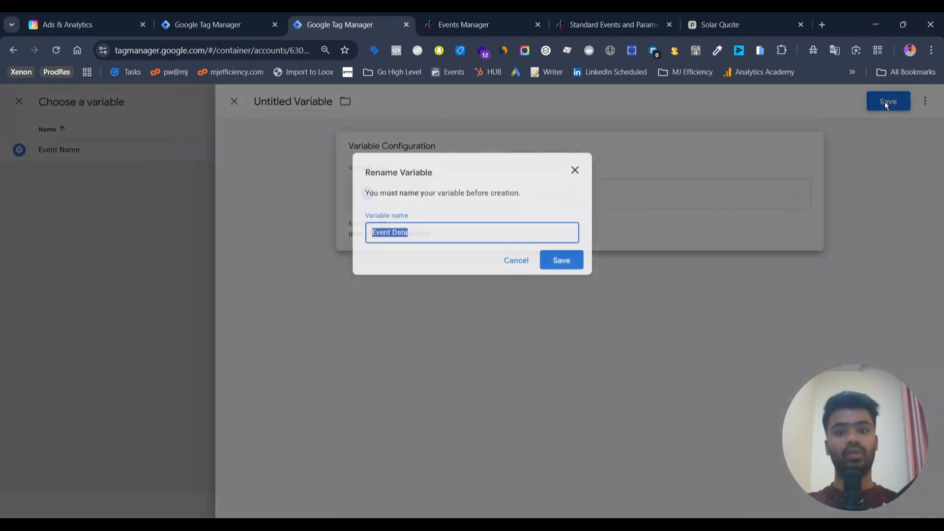
{"action": "type", "text": "email"}
{"action": "key", "text": "Return"}
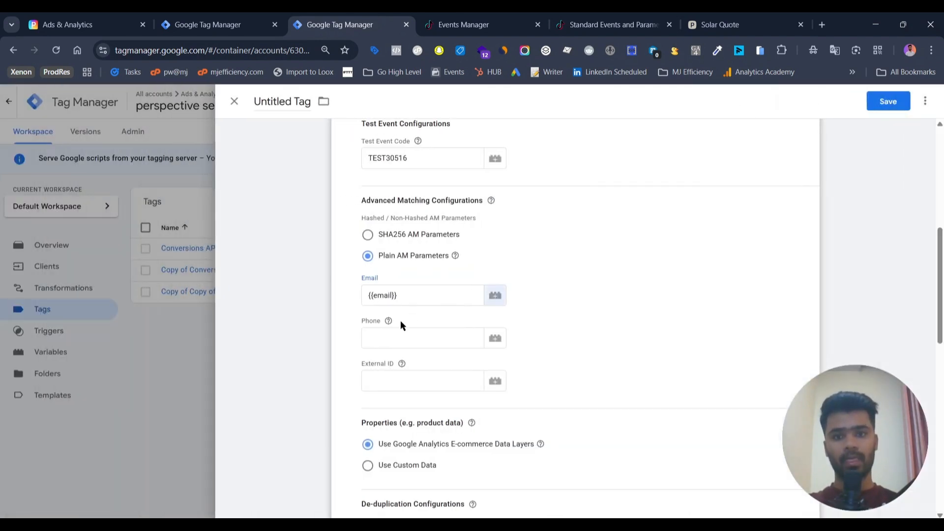
Step: Copy the user_data.phone_number event parameter key from the original GA4 tag in the web container
{"action": "left_click", "coordinate": [390, 336]}
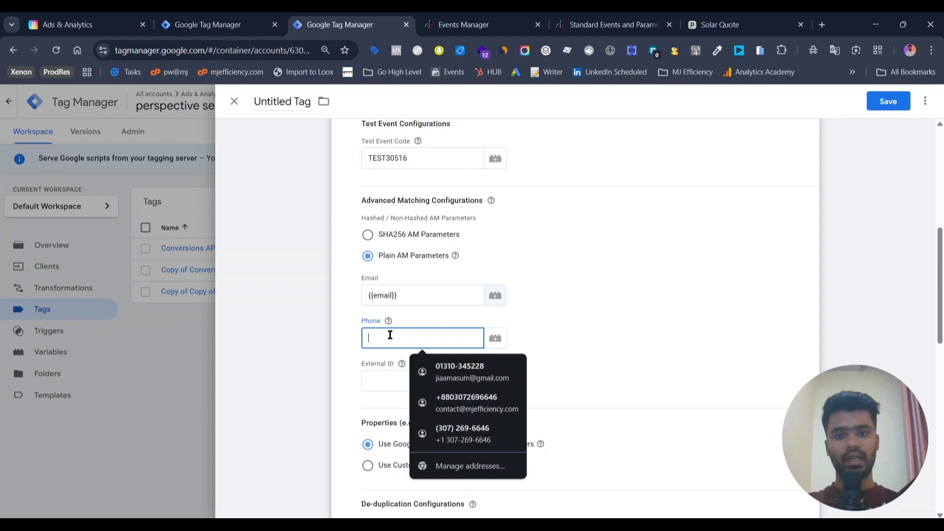
{"action": "left_click", "coordinate": [492, 338]}
{"action": "left_click", "coordinate": [178, 13]}
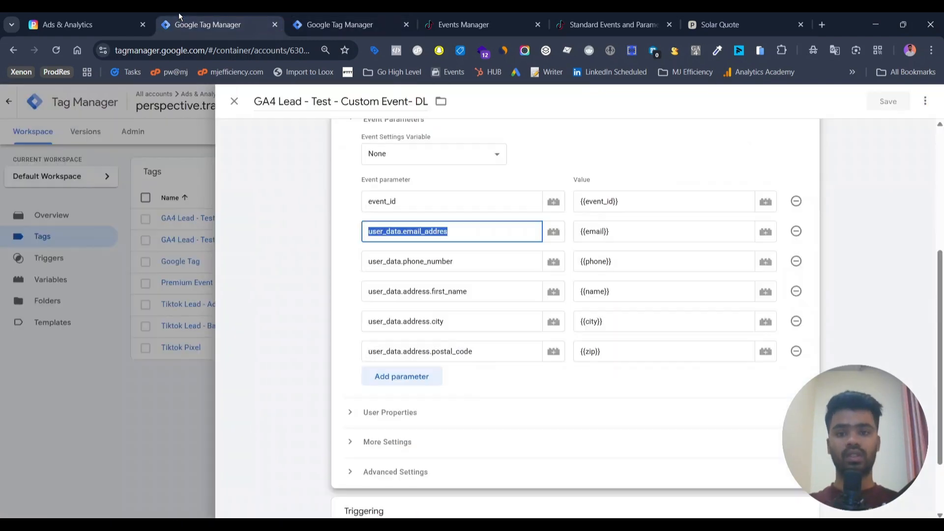
{"action": "double_click", "coordinate": [477, 263]}
{"action": "key", "text": "ctrl+c"}
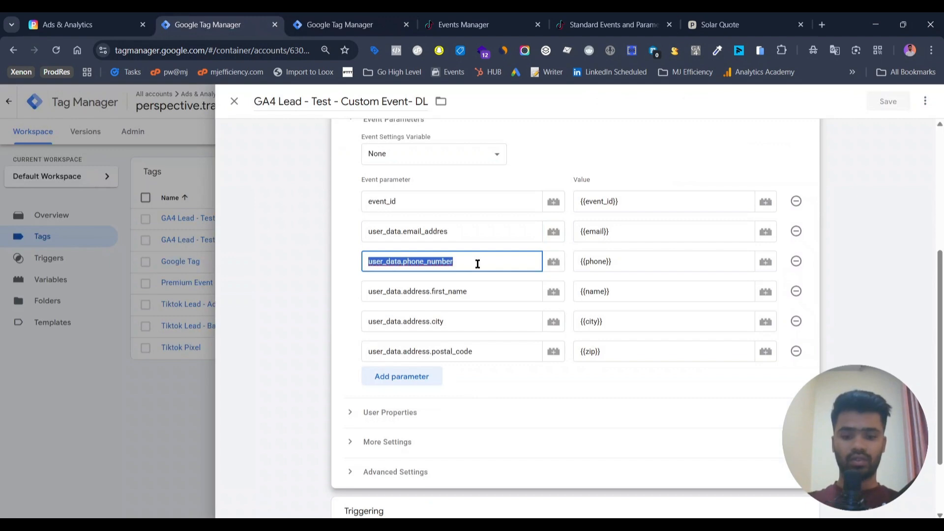
Step: Create an Event Data variable named phone with key path user_data.phone_number for the server tag's Phone field
{"action": "left_click", "coordinate": [353, 30]}
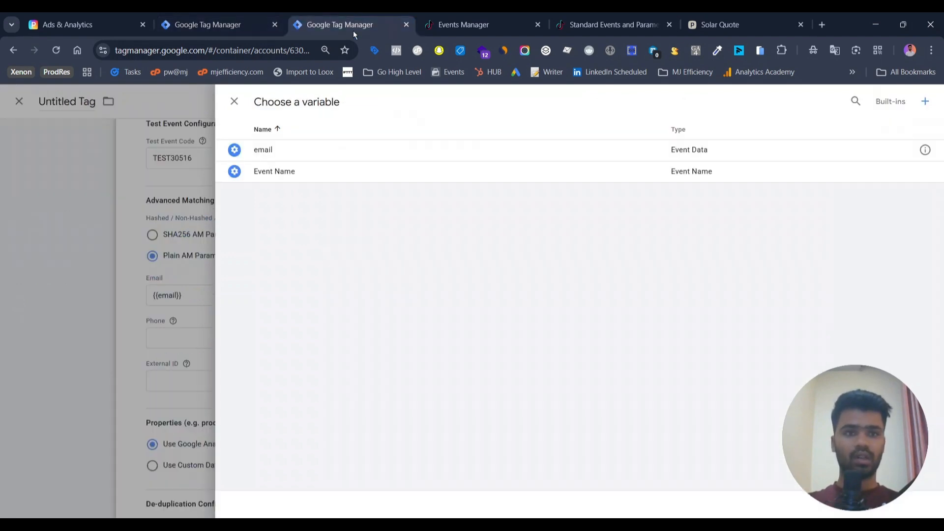
{"action": "left_click", "coordinate": [934, 103]}
{"action": "left_click", "coordinate": [674, 179]}
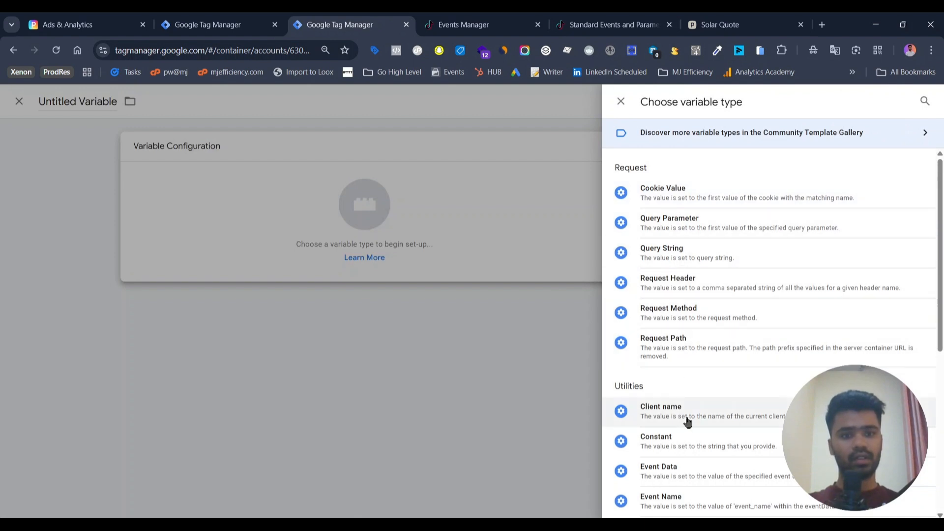
{"action": "left_click", "coordinate": [670, 475]}
{"action": "left_click", "coordinate": [421, 252]}
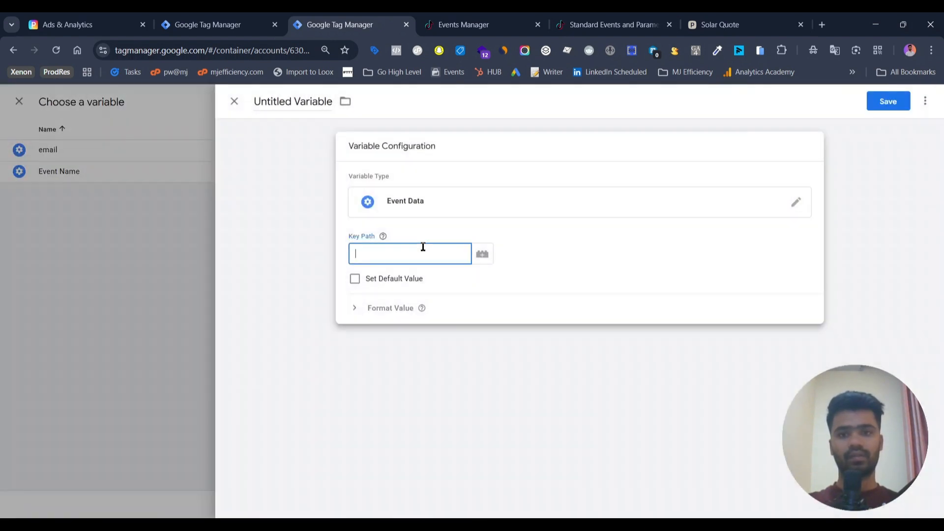
{"action": "key", "text": "ctrl+v"}
{"action": "left_click", "coordinate": [880, 111]}
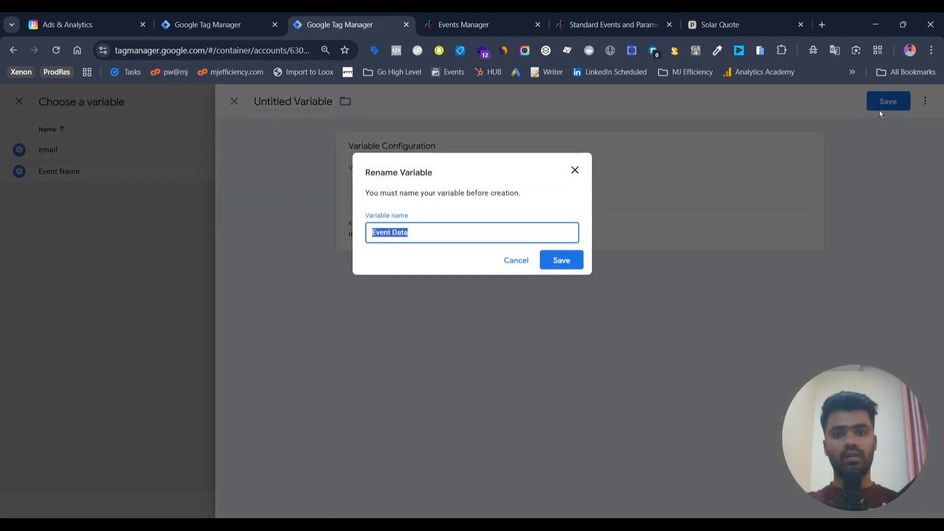
{"action": "type", "text": "phone"}
{"action": "key", "text": "Return"}
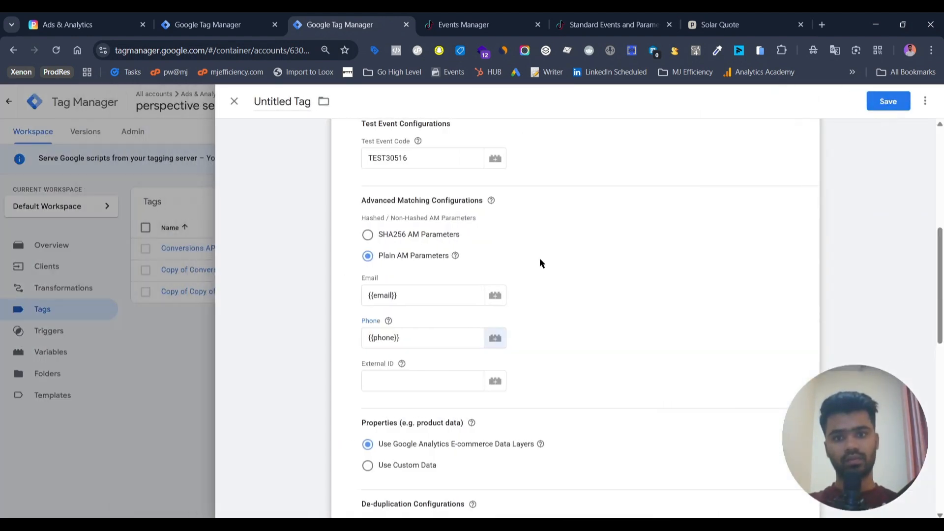
Step: Open the firing trigger chooser for the server TikTok tag
{"action": "left_click", "coordinate": [392, 389]}
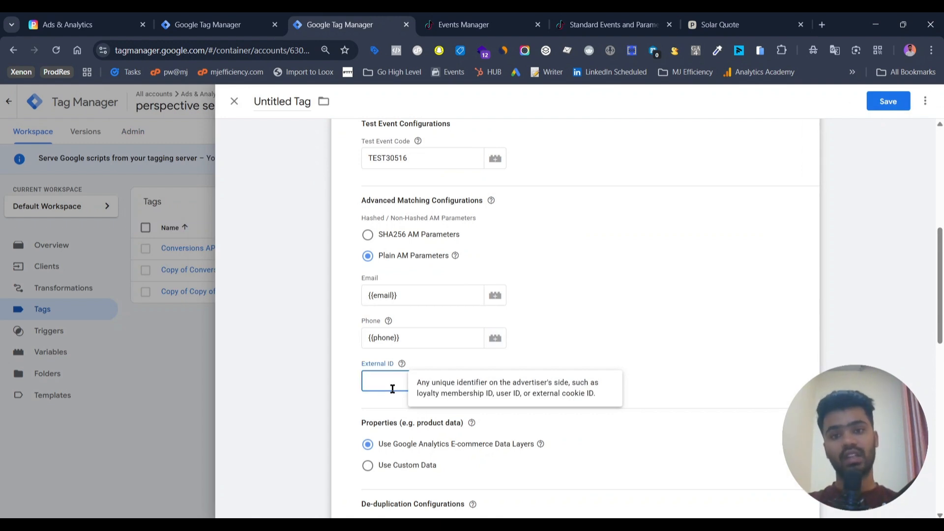
{"action": "scroll", "coordinate": [380, 347], "scroll_direction": "down", "scroll_amount": 2}
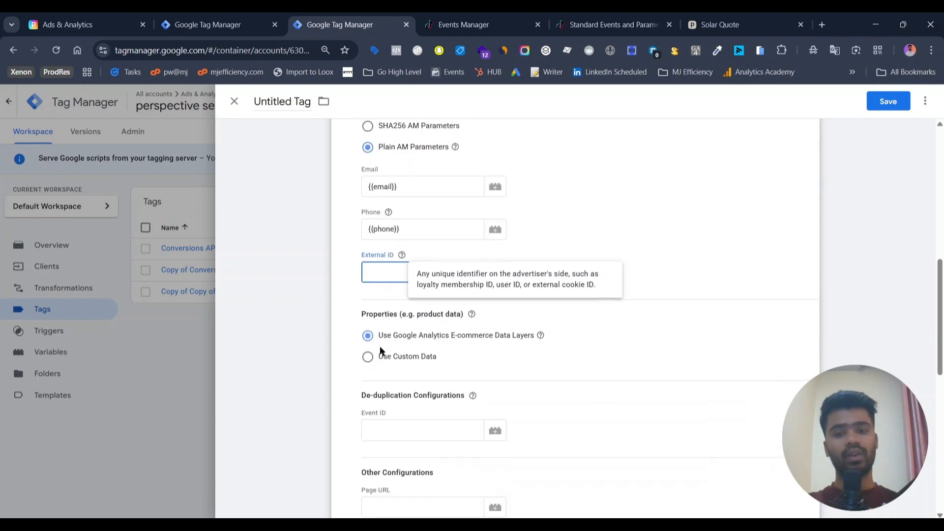
{"action": "scroll", "coordinate": [548, 325], "scroll_direction": "down", "scroll_amount": 3}
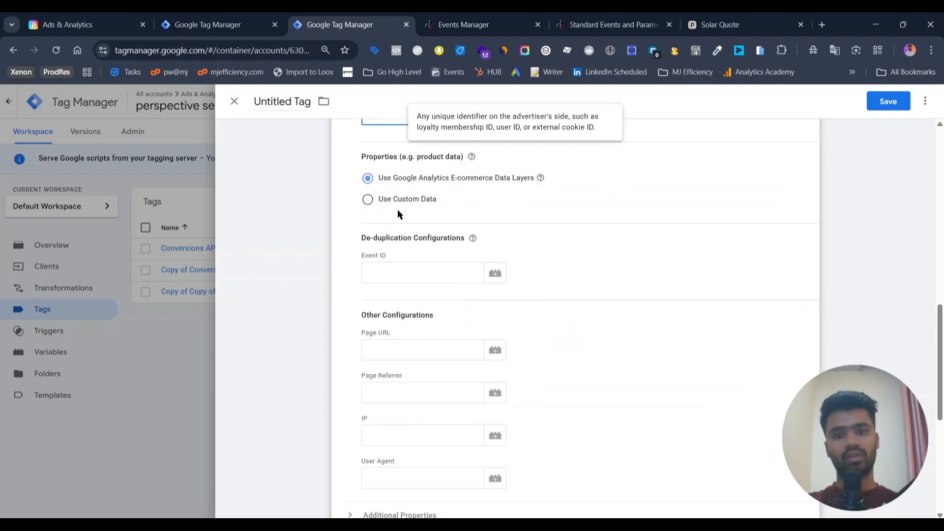
{"action": "scroll", "coordinate": [558, 276], "scroll_direction": "down", "scroll_amount": 6}
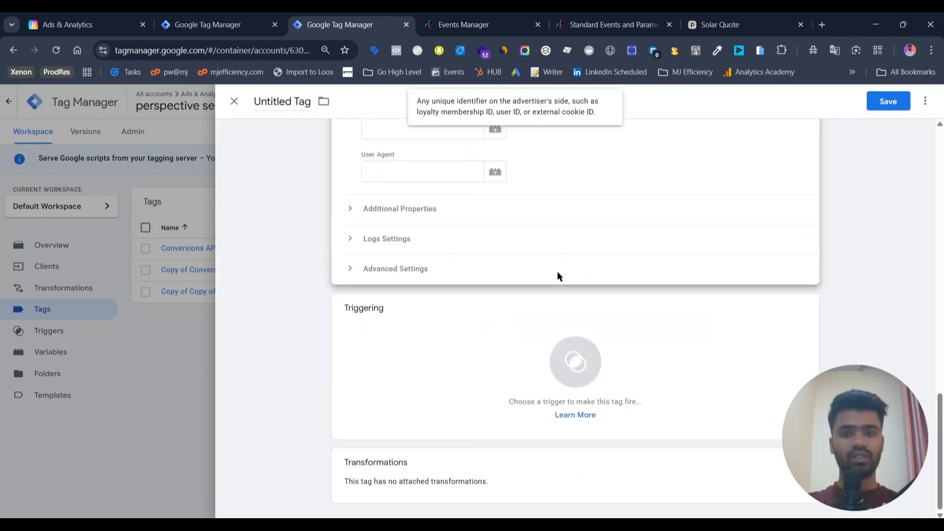
{"action": "left_click", "coordinate": [523, 379]}
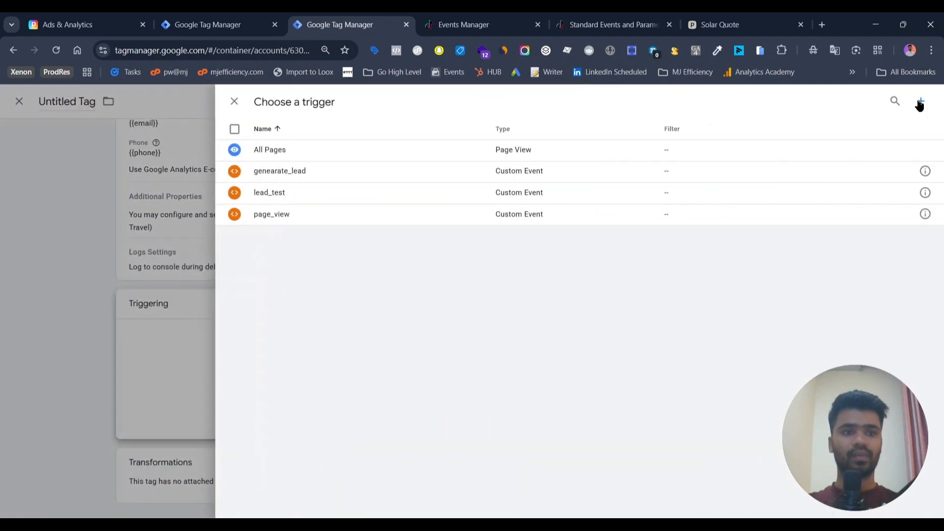
{"action": "left_click", "coordinate": [919, 102]}
{"action": "left_click", "coordinate": [171, 203]}
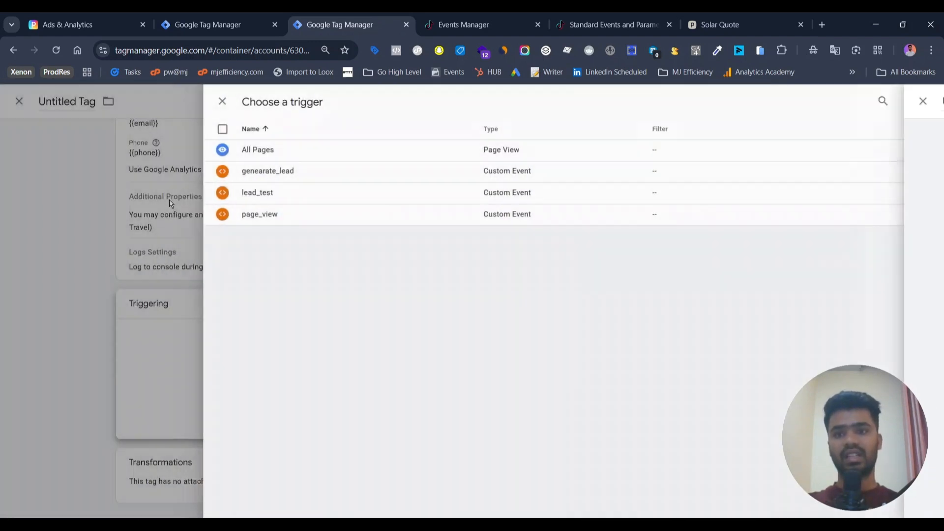
Step: Copy the generate_lead event name from the GA4 lead tag in the web container and review its trigger
{"action": "left_click", "coordinate": [196, 13]}
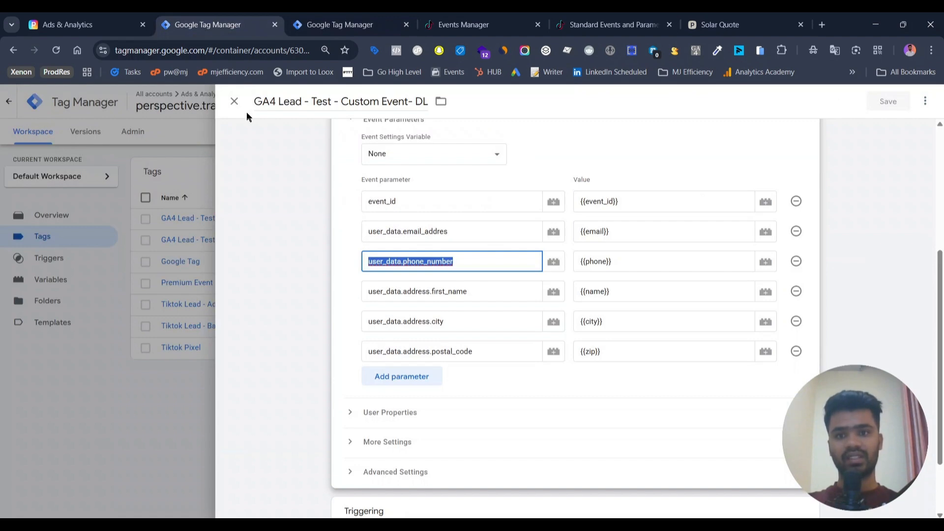
{"action": "scroll", "coordinate": [405, 265], "scroll_direction": "up", "scroll_amount": 5}
{"action": "double_click", "coordinate": [405, 299]}
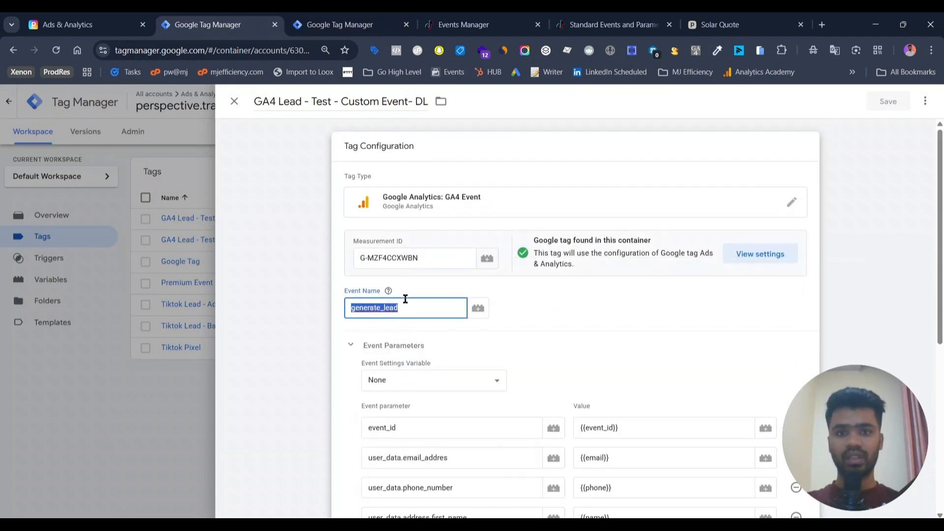
{"action": "scroll", "coordinate": [405, 299], "scroll_direction": "down", "scroll_amount": 7}
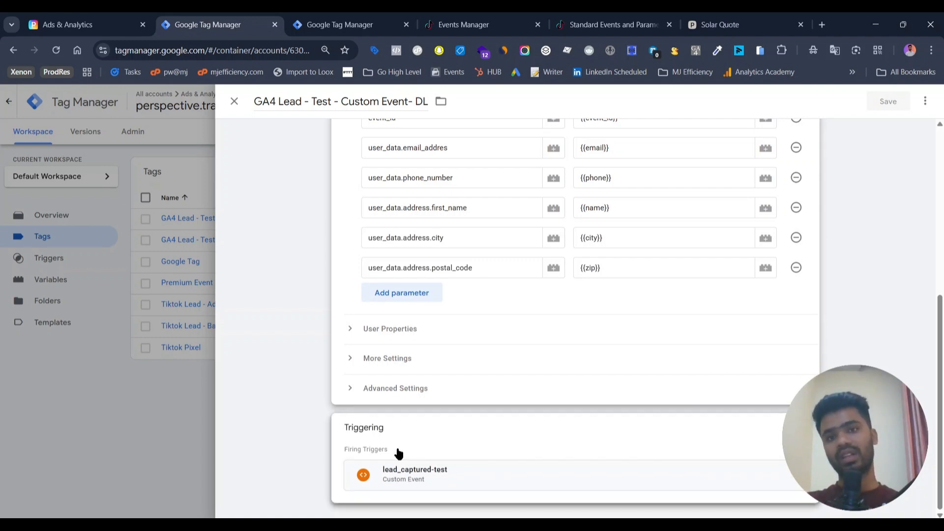
{"action": "scroll", "coordinate": [398, 453], "scroll_direction": "up", "scroll_amount": 7}
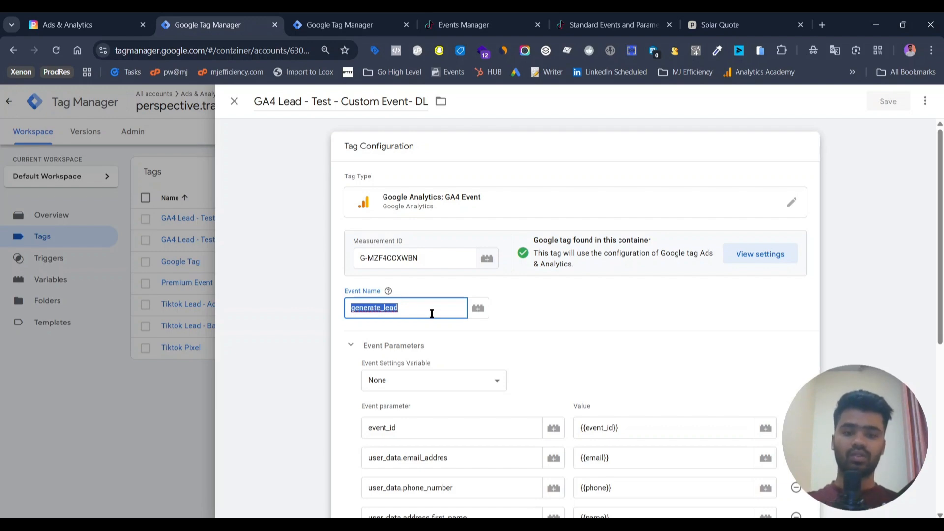
Step: Assign the generearate_lead trigger to the server tag and save it as Lead Tiktok Advanced
{"action": "left_click", "coordinate": [332, 14]}
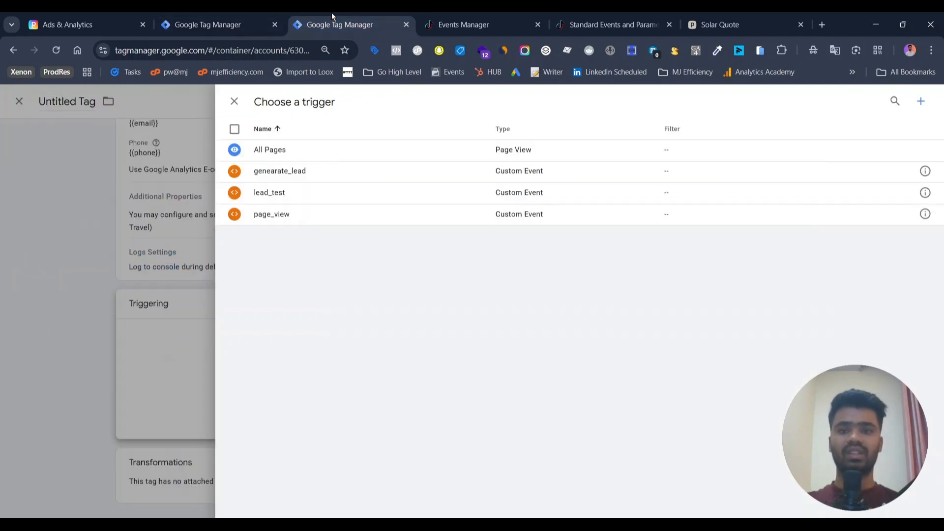
{"action": "left_click", "coordinate": [306, 173]}
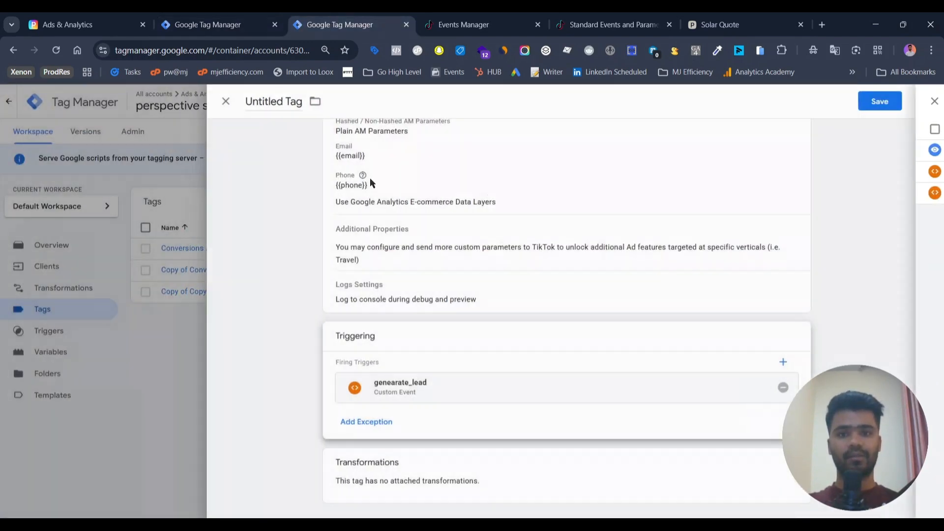
{"action": "left_click", "coordinate": [888, 102]}
{"action": "key", "text": "BackSpace"}
{"action": "type", "text": "Lead"}
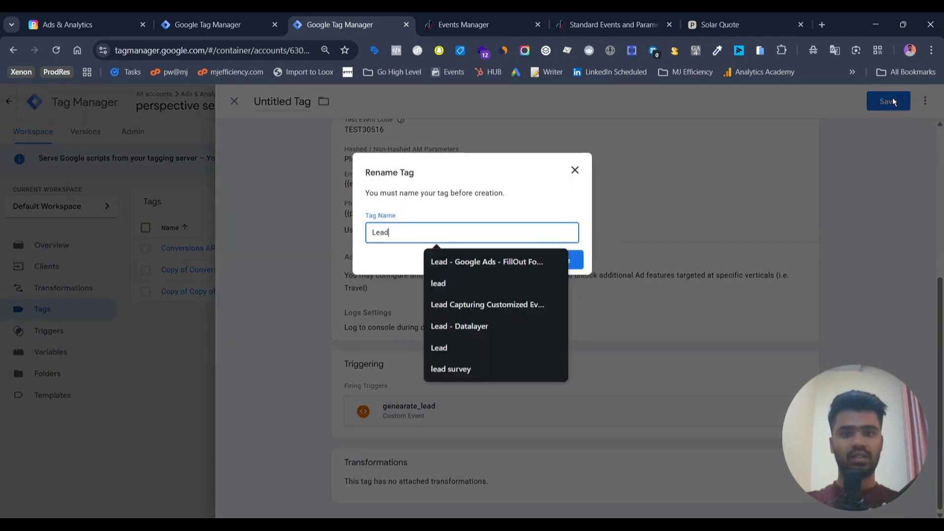
{"action": "type", "text": " Tiktok Ad"}
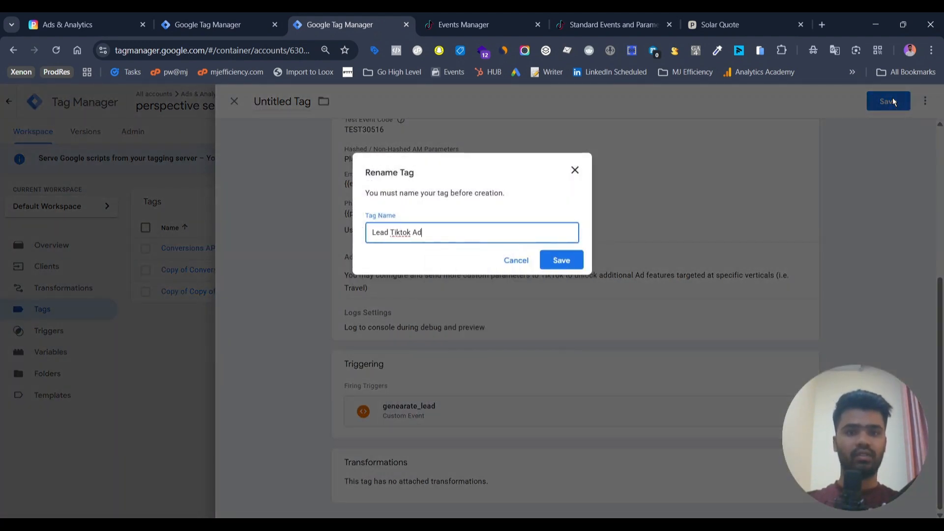
{"action": "type", "text": "vanced"}
{"action": "key", "text": "Return"}
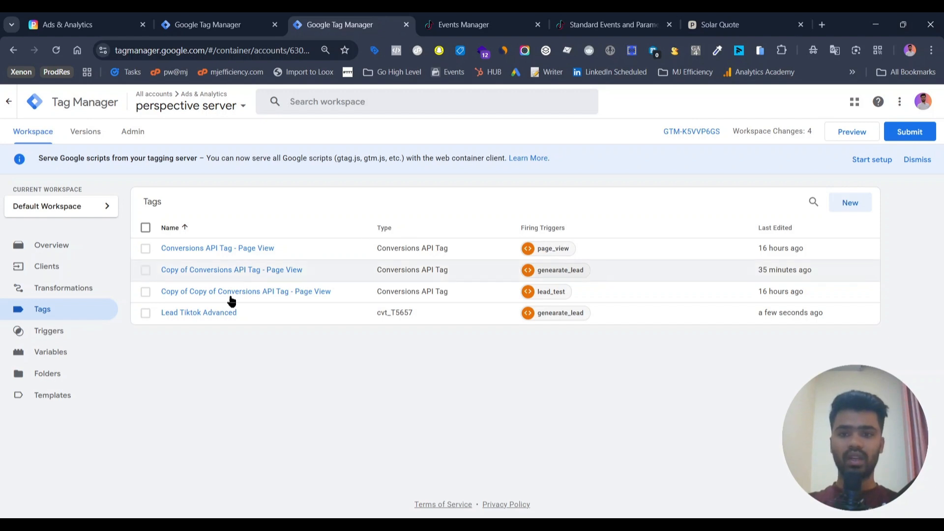
Step: Duplicate the Lead Tiktok Advanced tag and set the copy's TikTok event name to Contact
{"action": "left_click", "coordinate": [194, 313]}
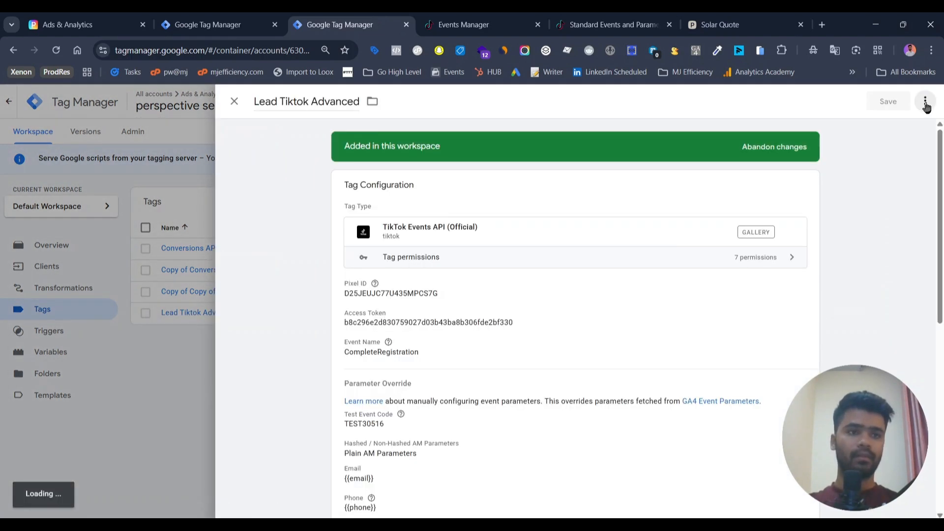
{"action": "left_click", "coordinate": [925, 101]}
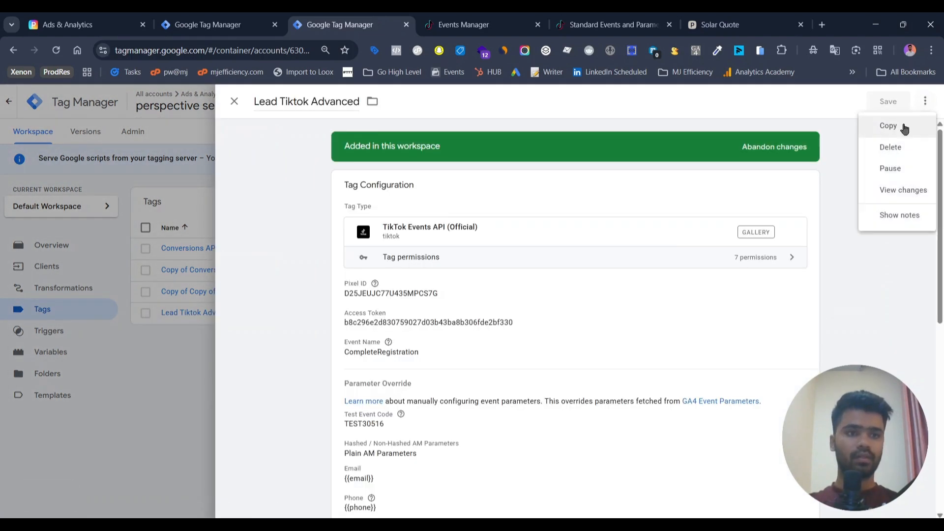
{"action": "left_click", "coordinate": [888, 126]}
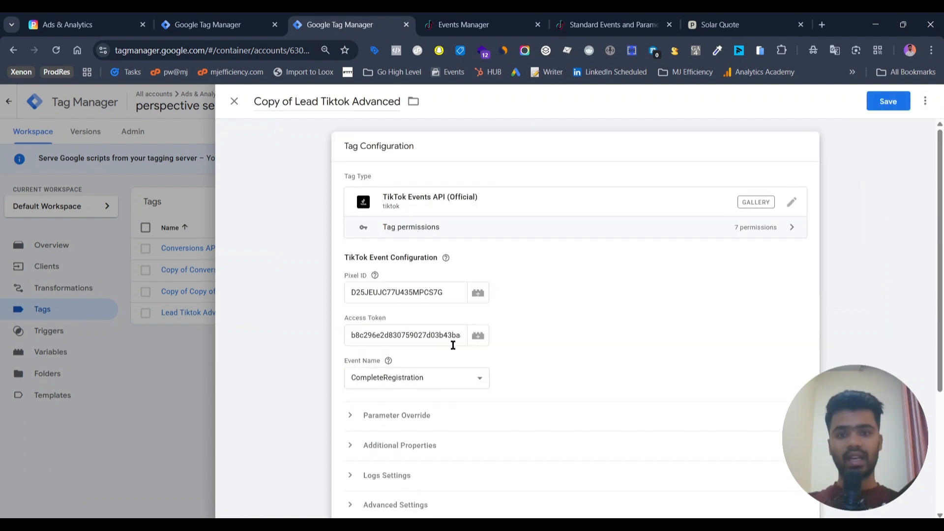
{"action": "left_click", "coordinate": [401, 379]}
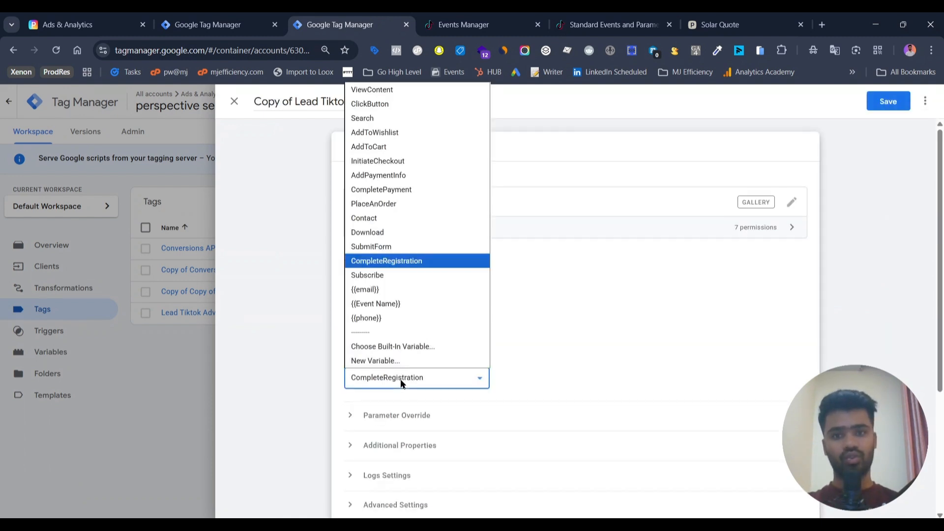
{"action": "key", "text": "Up"}
{"action": "key", "text": "Up"}
{"action": "key", "text": "Up"}
{"action": "key", "text": "Return"}
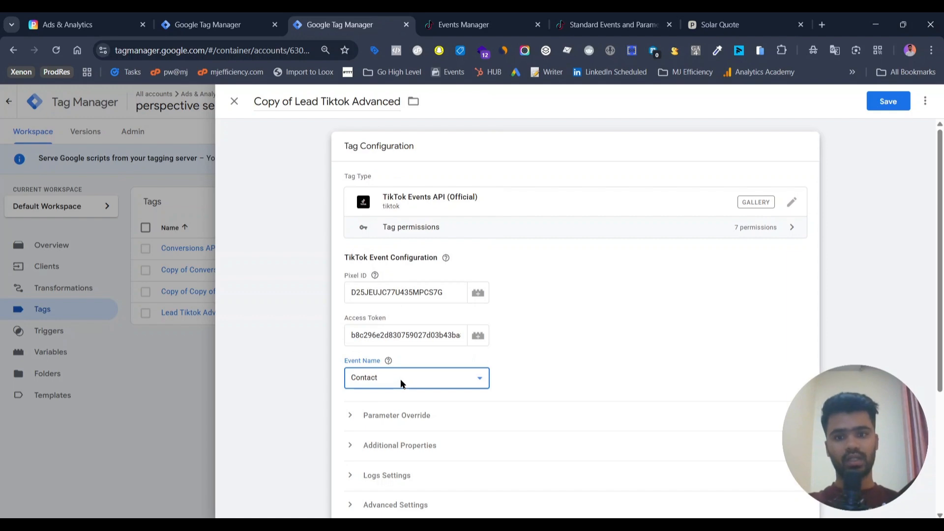
Step: Replace the copy's trigger with a new Custom Event trigger using event name generate_lead_basic
{"action": "scroll", "coordinate": [401, 384], "scroll_direction": "down", "scroll_amount": 4}
{"action": "left_click", "coordinate": [643, 375]}
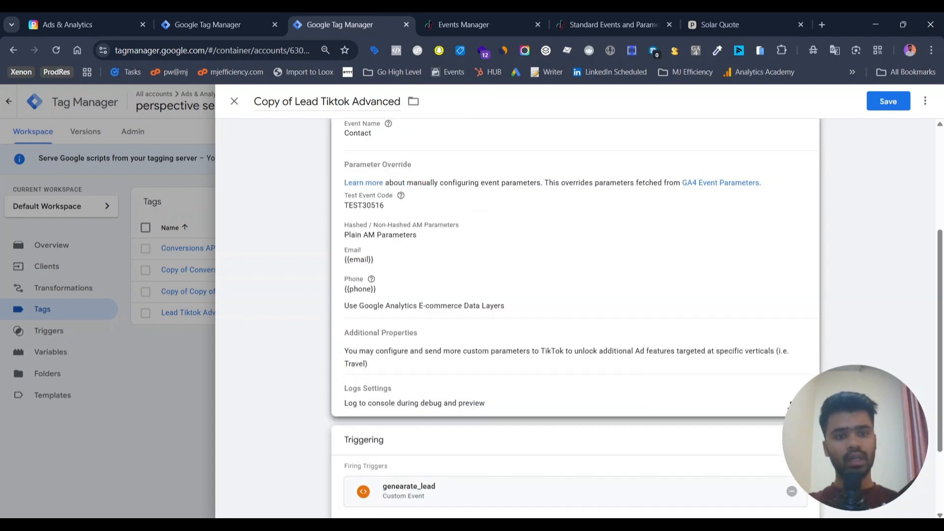
{"action": "left_click", "coordinate": [791, 490]}
{"action": "left_click", "coordinate": [792, 492]}
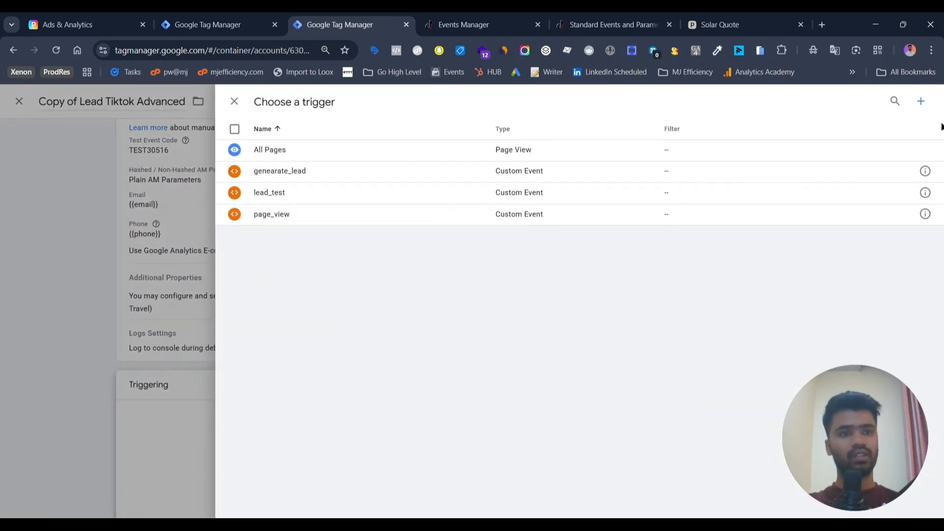
{"action": "left_click", "coordinate": [921, 101]}
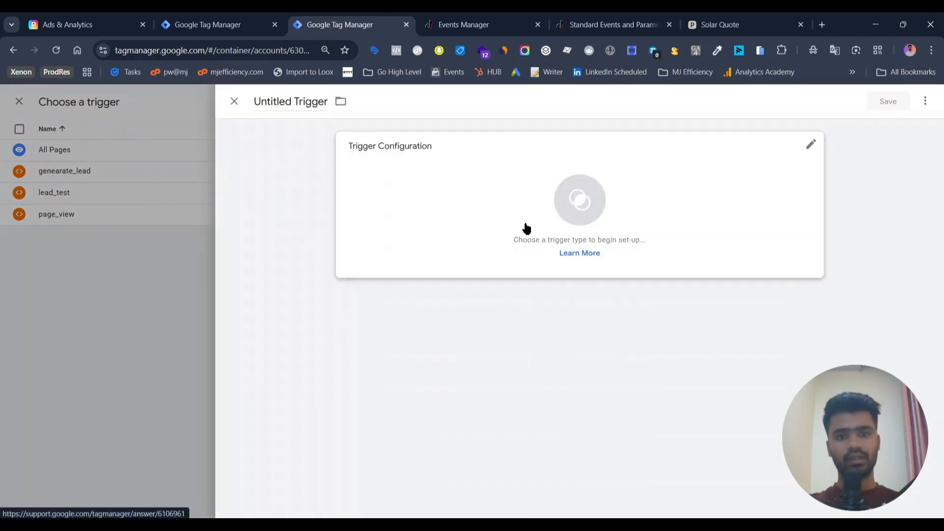
{"action": "left_click", "coordinate": [526, 227]}
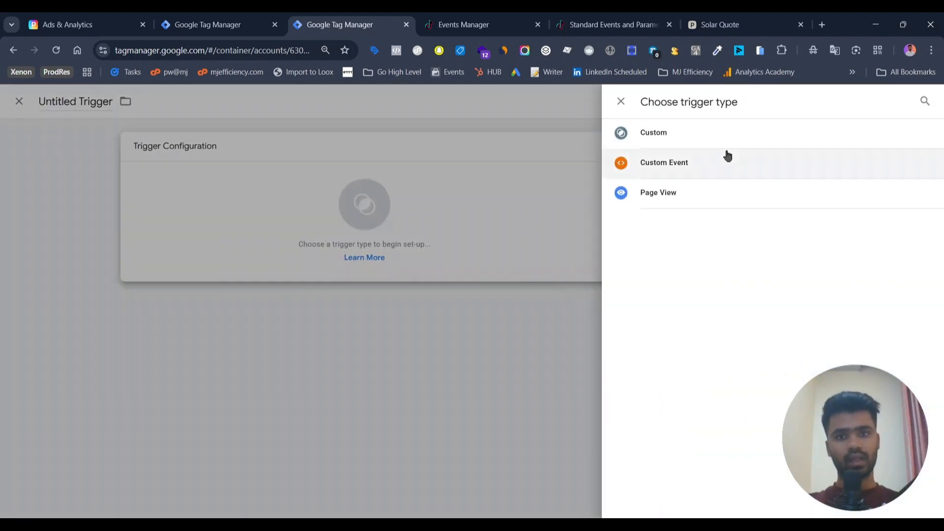
{"action": "left_click", "coordinate": [727, 155]}
{"action": "left_click", "coordinate": [382, 259]}
{"action": "key", "text": "ctrl+v"}
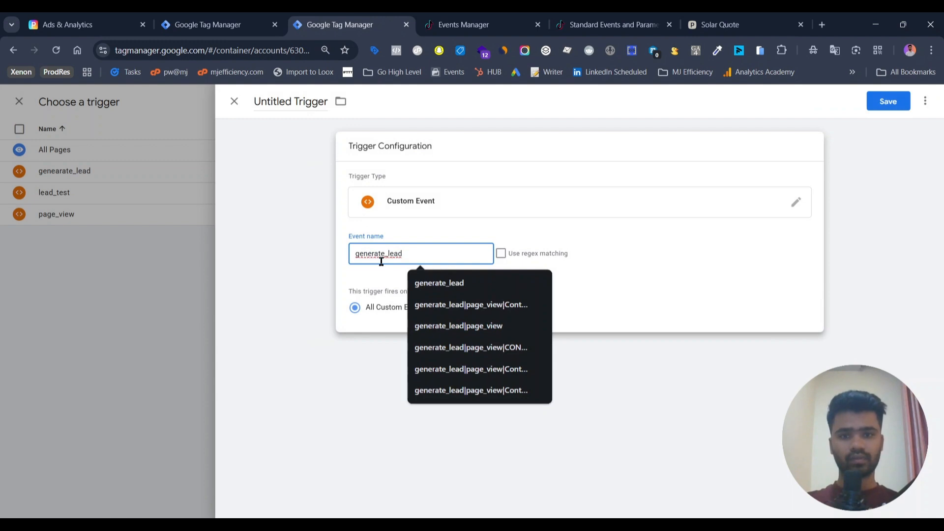
{"action": "type", "text": "_test"}
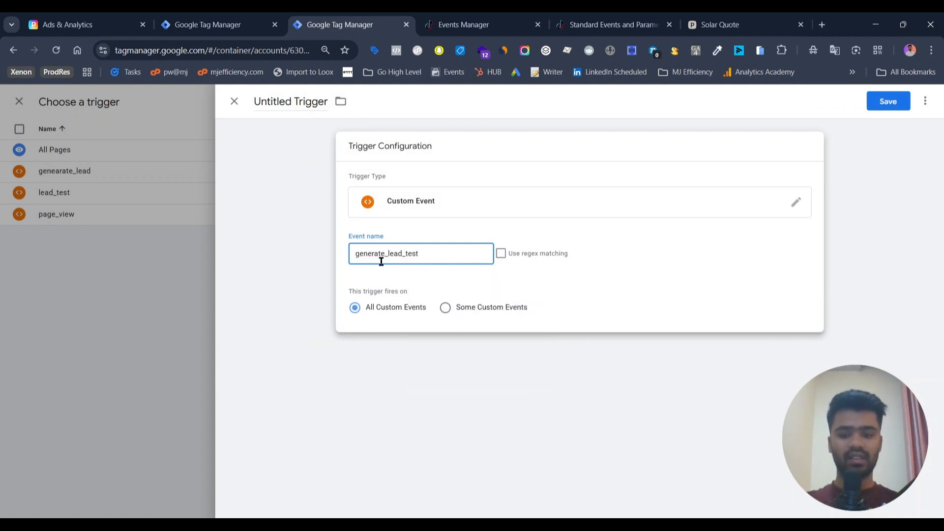
{"action": "key", "text": "ctrl+a"}
{"action": "key", "text": "super+v"}
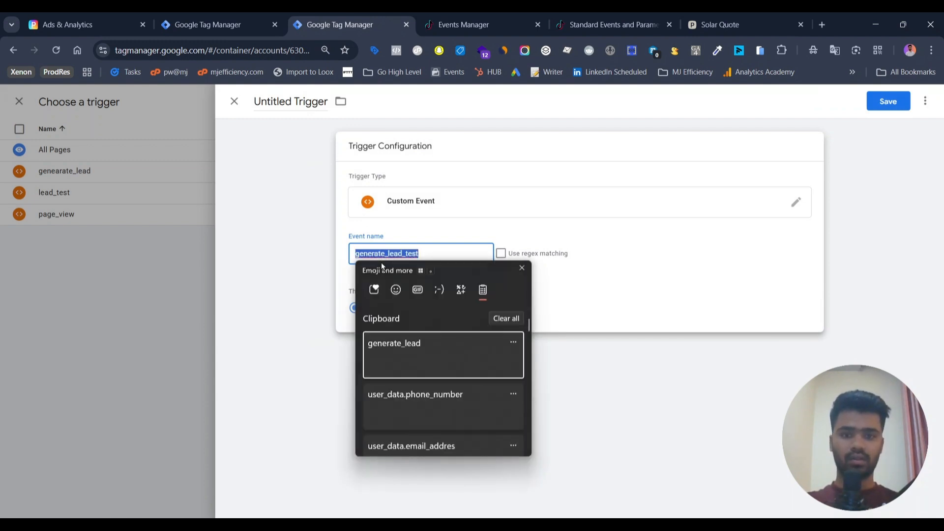
{"action": "key", "text": "Down"}
{"action": "key", "text": "Down"}
{"action": "key", "text": "Down"}
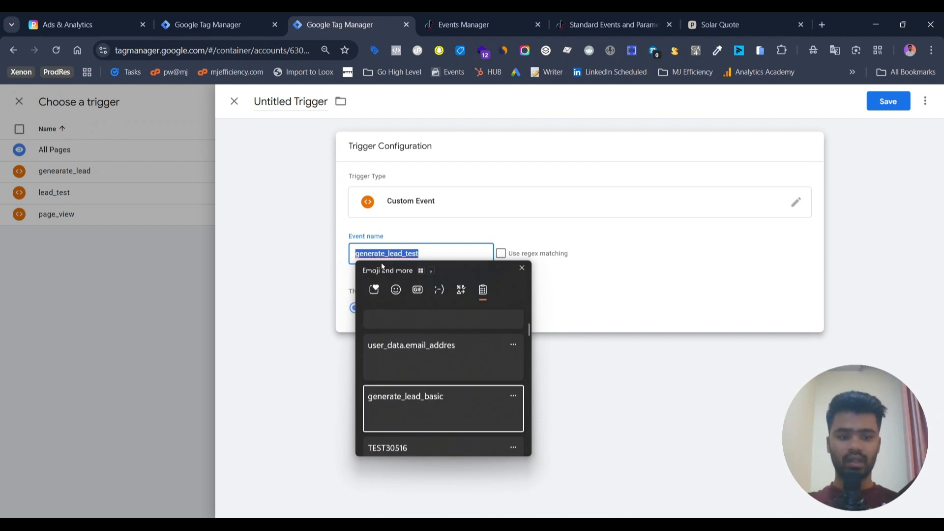
{"action": "key", "text": "Return"}
Step: Name the new trigger generate_lead_basic and save it
{"action": "double_click", "coordinate": [307, 102]}
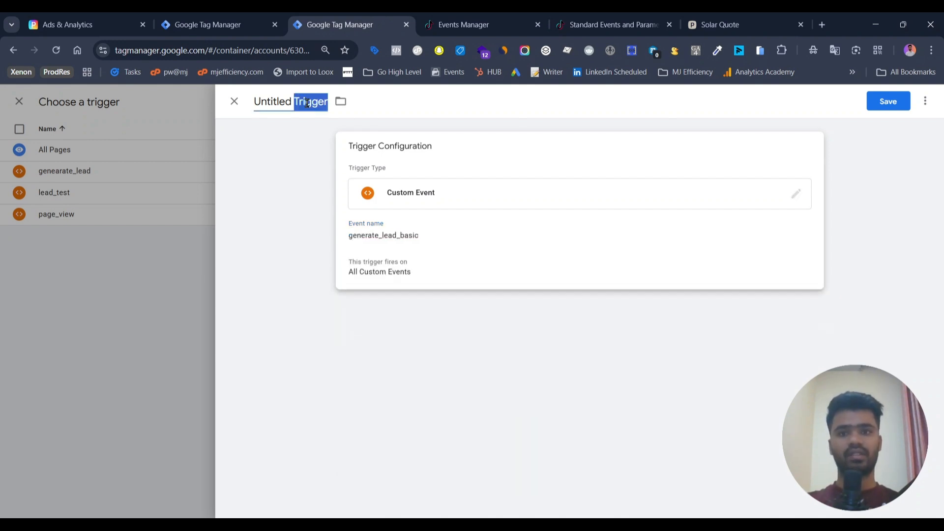
{"action": "key", "text": "ctrl+a"}
{"action": "type", "text": "generate_lead_basic"}
{"action": "left_click", "coordinate": [888, 102]}
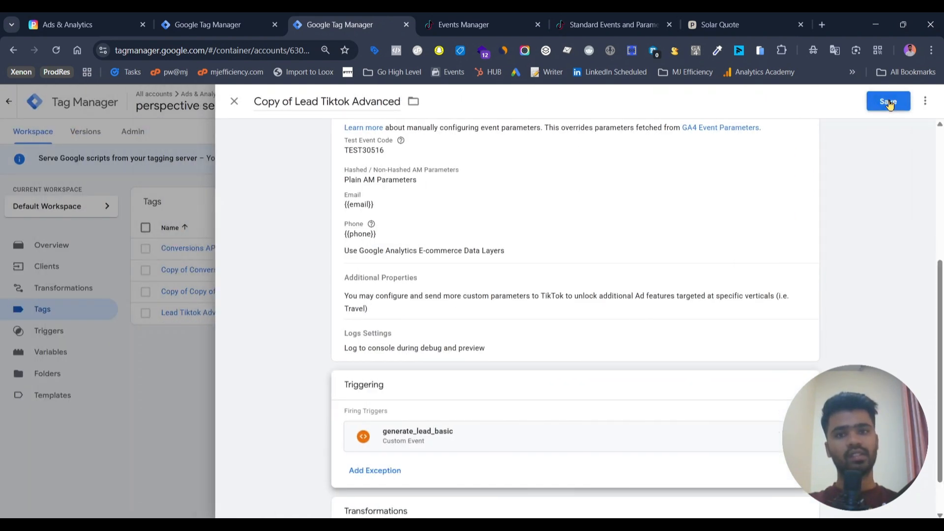
Step: Save the copied tag, then publish the server container changes without a version description and return to the workspace
{"action": "left_click", "coordinate": [888, 102]}
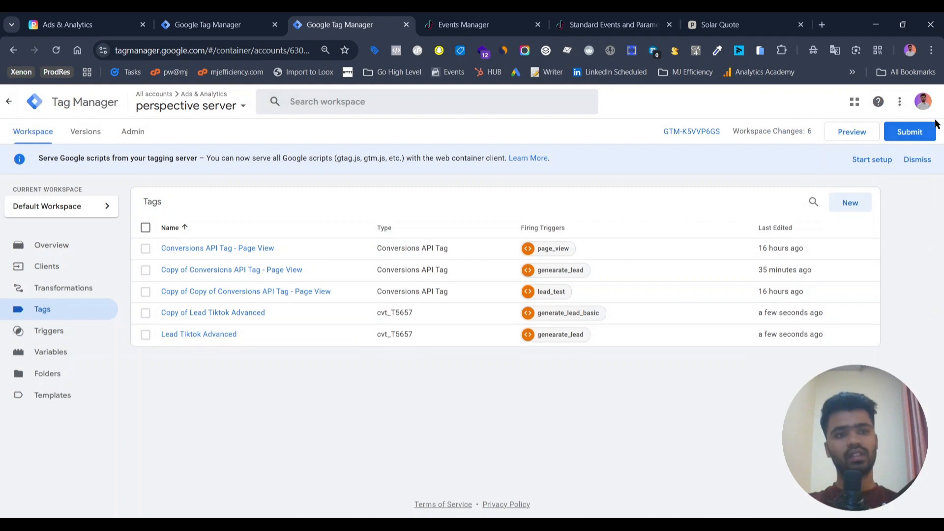
{"action": "left_click", "coordinate": [909, 132]}
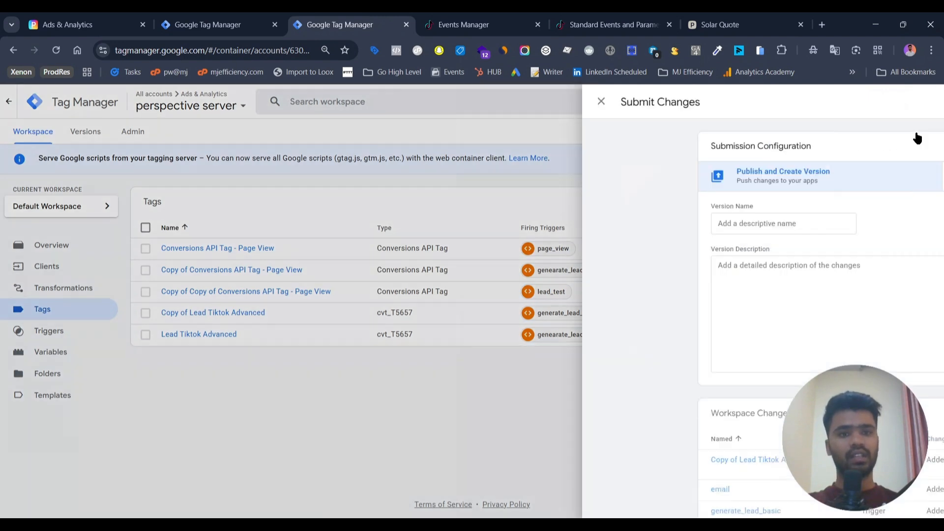
{"action": "left_click", "coordinate": [910, 103]}
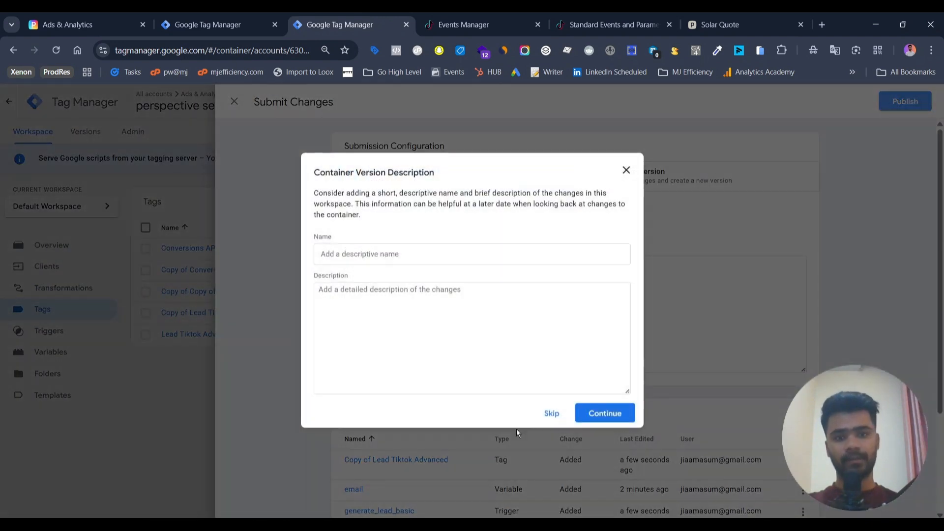
{"action": "left_click", "coordinate": [562, 417]}
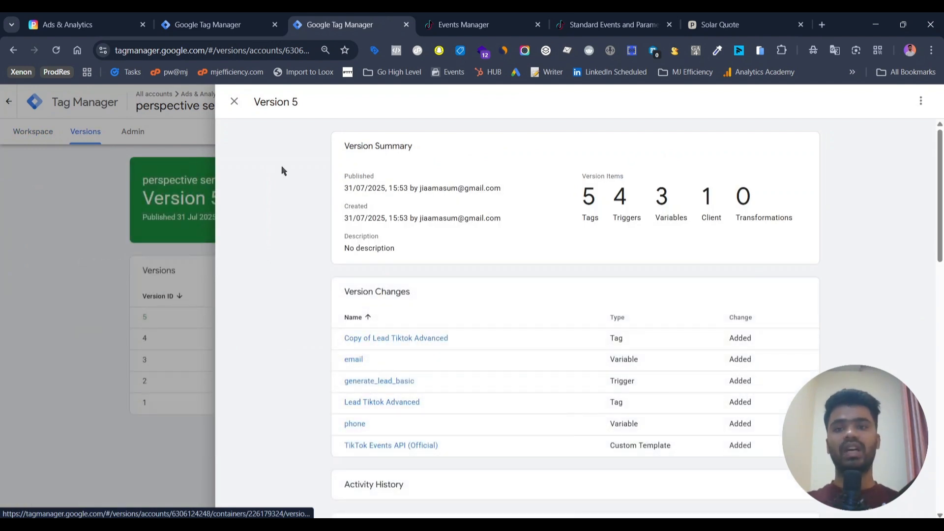
{"action": "left_click", "coordinate": [234, 102]}
{"action": "left_click", "coordinate": [54, 138]}
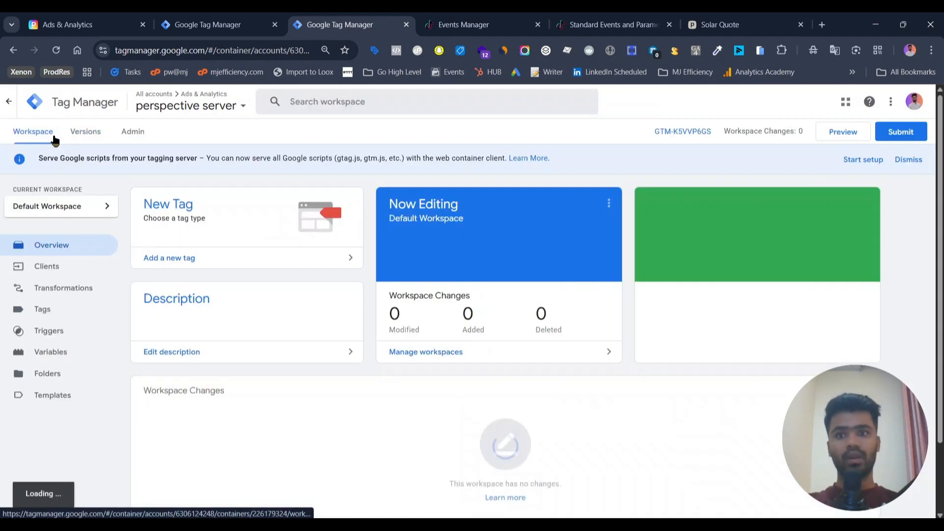
Step: Publish the web container's pending changes, skipping the version name and description
{"action": "left_click", "coordinate": [194, 15]}
{"action": "left_click", "coordinate": [231, 103]}
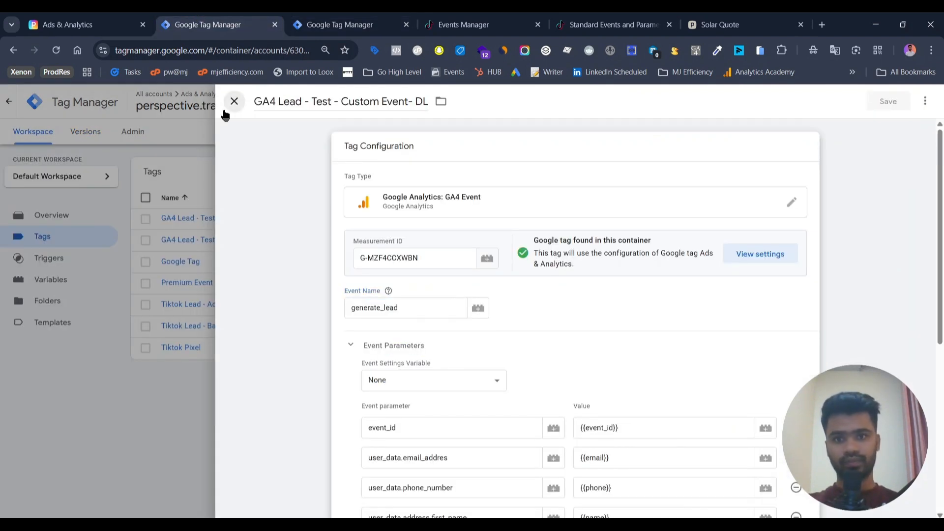
{"action": "left_click", "coordinate": [917, 132]}
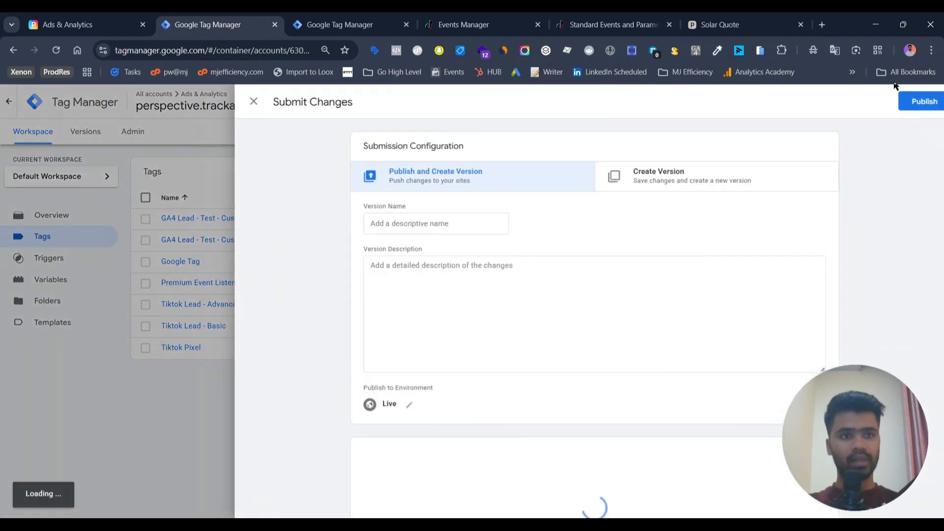
{"action": "left_click", "coordinate": [904, 103]}
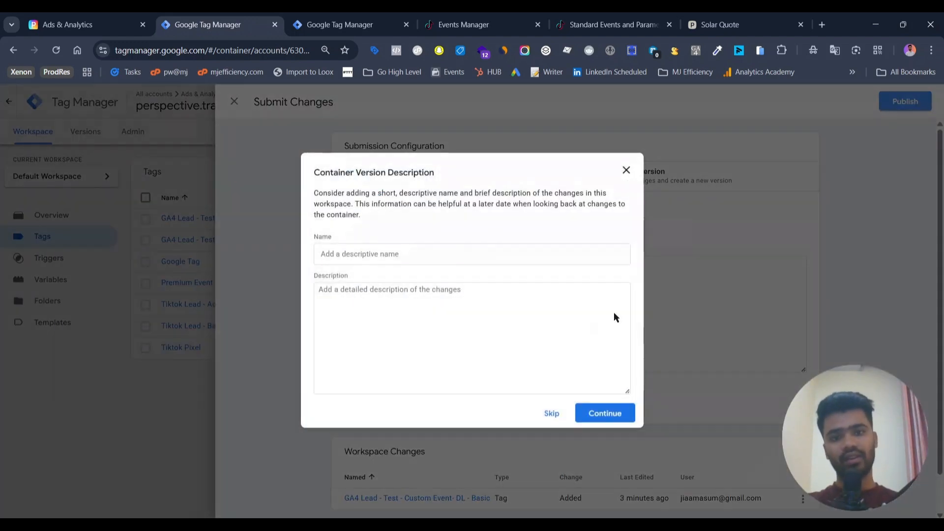
{"action": "left_click", "coordinate": [542, 421]}
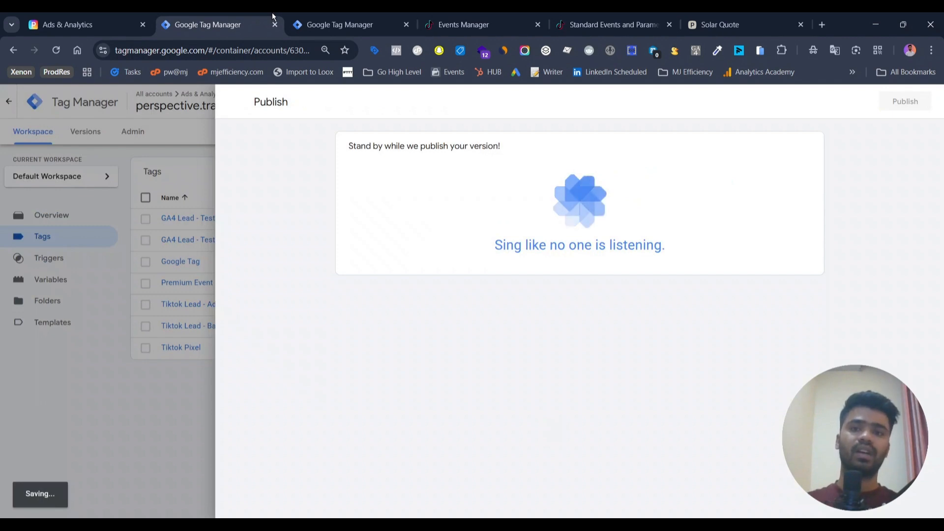
Step: Start Preview mode for the perspective server container
{"action": "left_click", "coordinate": [336, 14]}
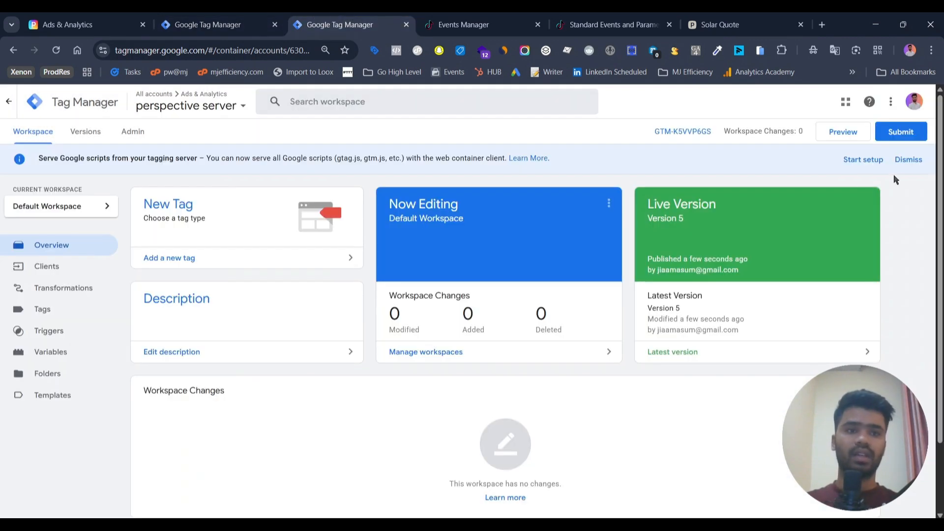
{"action": "left_click", "coordinate": [854, 130]}
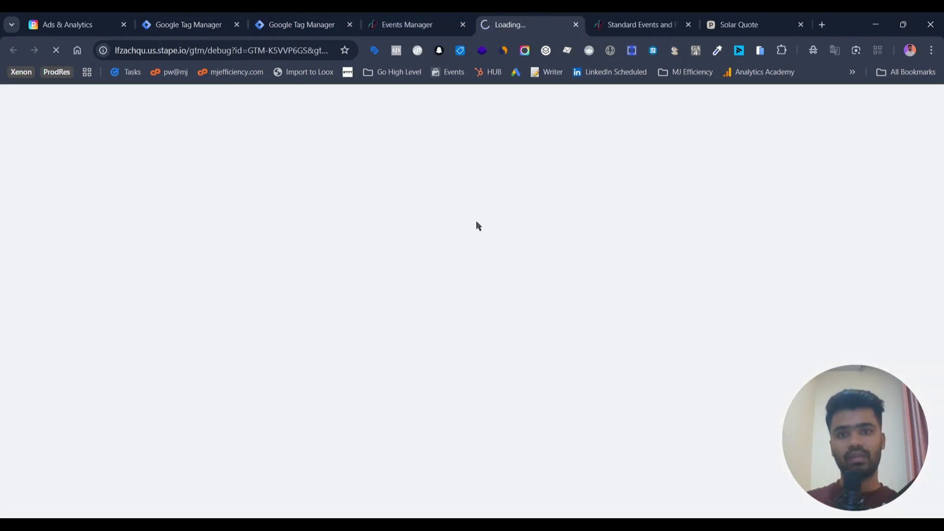
Step: Review the TikTok Events Manager test events page for the pixel
{"action": "left_click", "coordinate": [400, 18]}
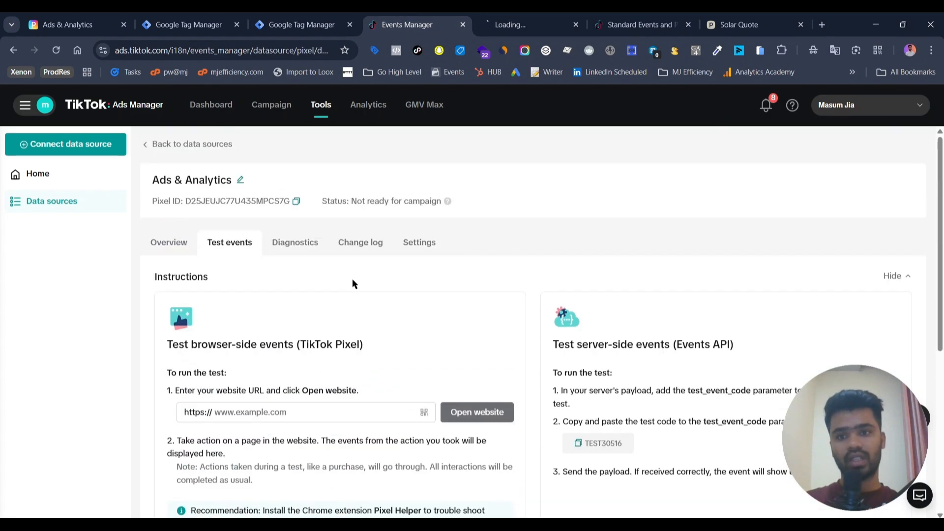
{"action": "scroll", "coordinate": [351, 284], "scroll_direction": "down", "scroll_amount": 5}
{"action": "scroll", "coordinate": [418, 315], "scroll_direction": "up", "scroll_amount": 5}
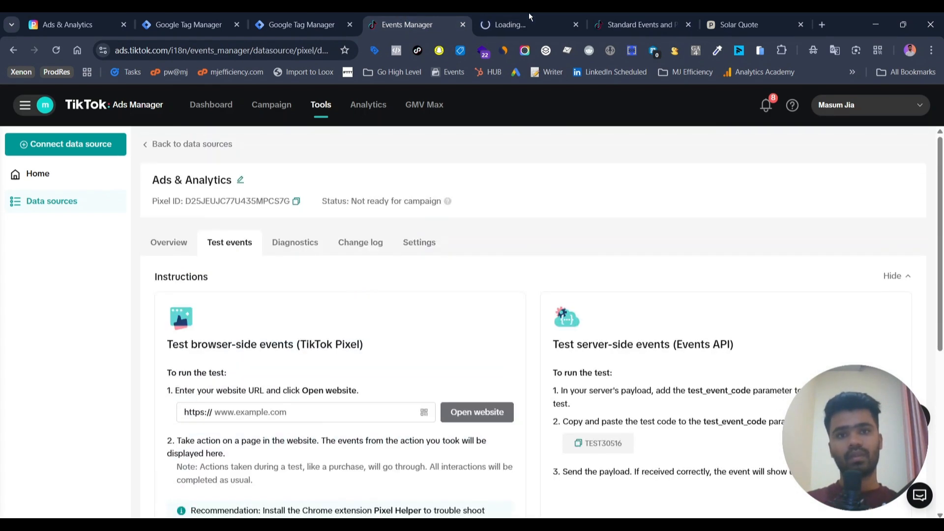
{"action": "scroll", "coordinate": [447, 328], "scroll_direction": "down", "scroll_amount": 5}
{"action": "left_click", "coordinate": [480, 19]}
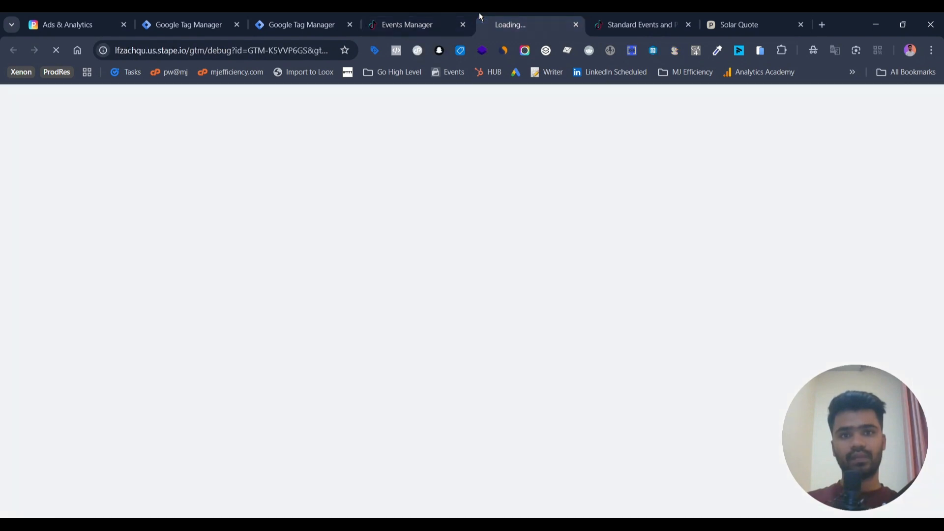
Step: Return to the web container workspace, start Preview and connect Tag Assistant to the lead-solar-qu page
{"action": "left_click", "coordinate": [213, 14]}
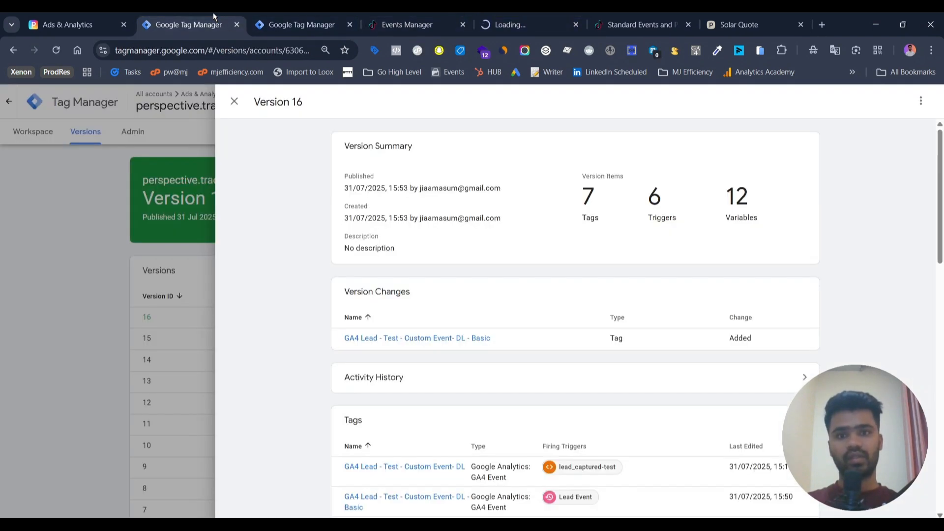
{"action": "left_click", "coordinate": [235, 100]}
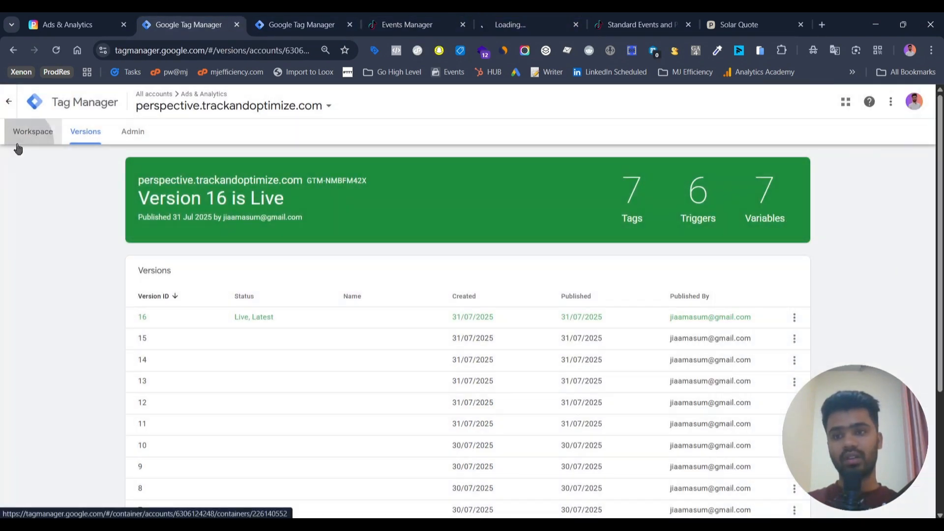
{"action": "left_click", "coordinate": [17, 145]}
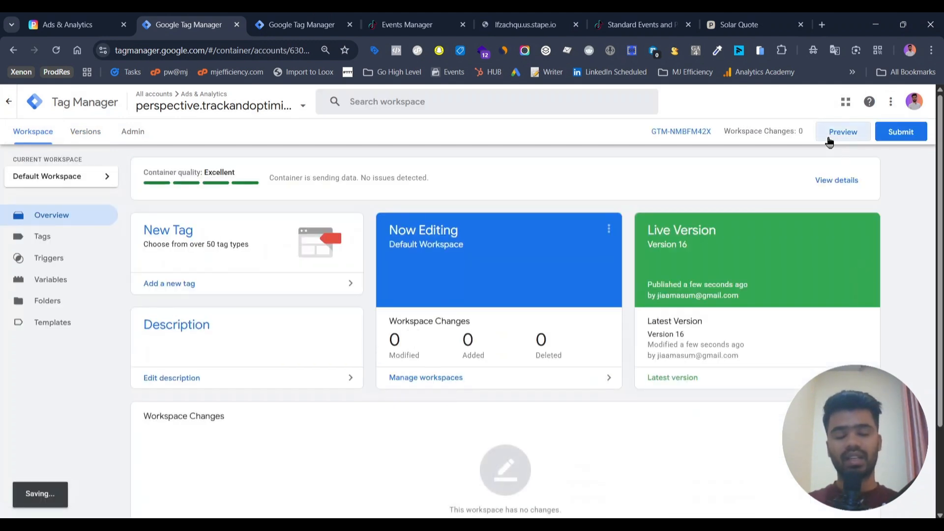
{"action": "left_click", "coordinate": [830, 141]}
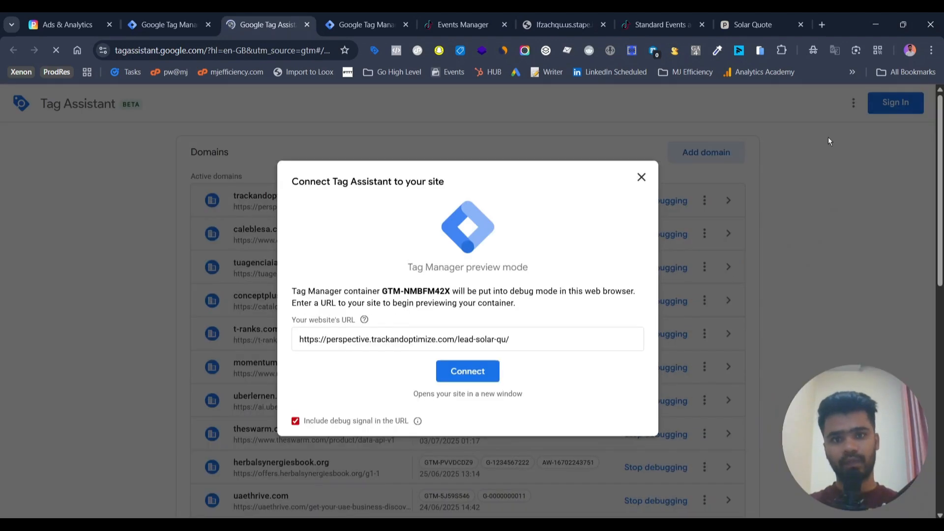
{"action": "left_click", "coordinate": [444, 374]}
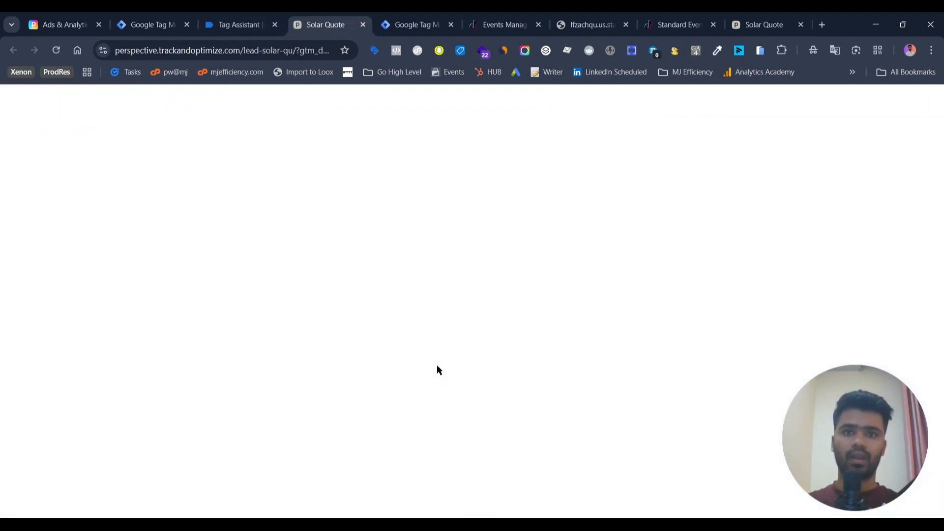
Step: Reorder the browser tabs and inspect the server container debug view's page_view event
{"action": "left_click", "coordinate": [600, 15]}
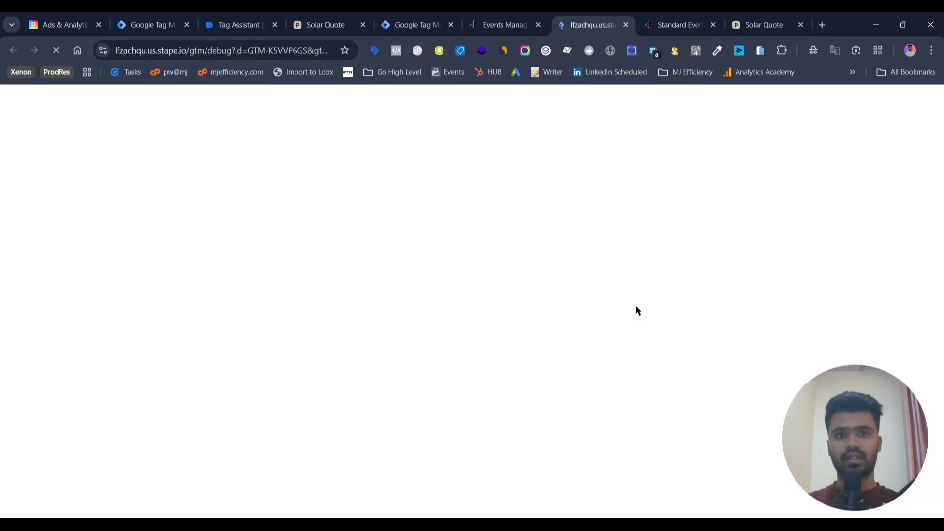
{"action": "left_click_drag", "start_coordinate": [606, 14], "coordinate": [424, 13]}
{"action": "left_click_drag", "start_coordinate": [568, 14], "coordinate": [488, 14]}
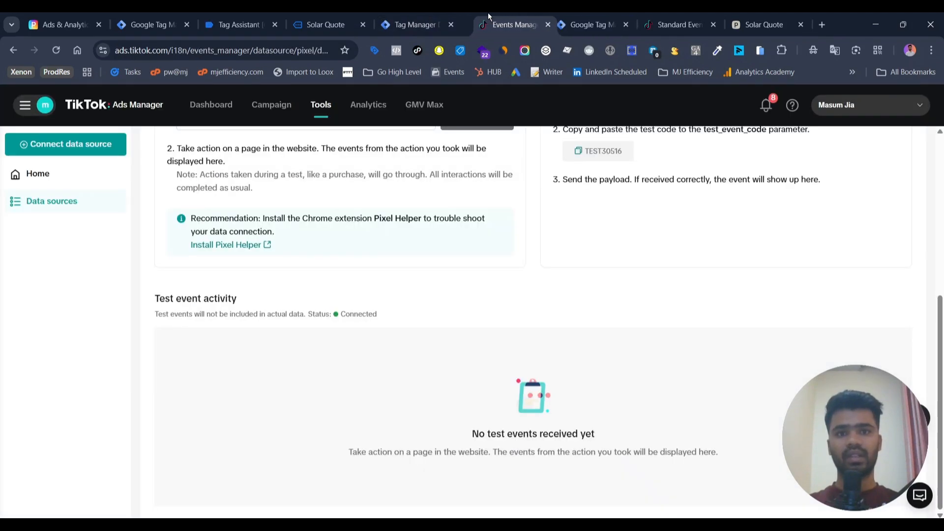
{"action": "left_click", "coordinate": [436, 17]}
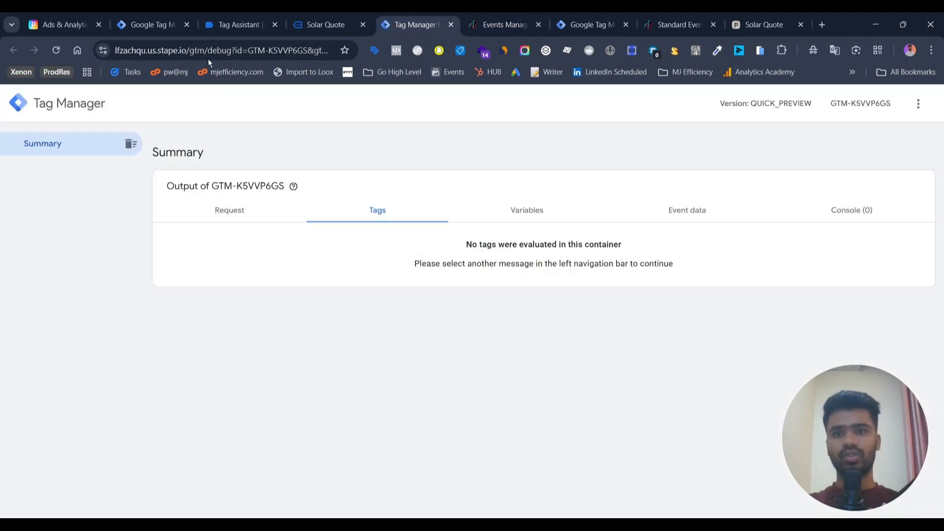
{"action": "left_click", "coordinate": [319, 13]}
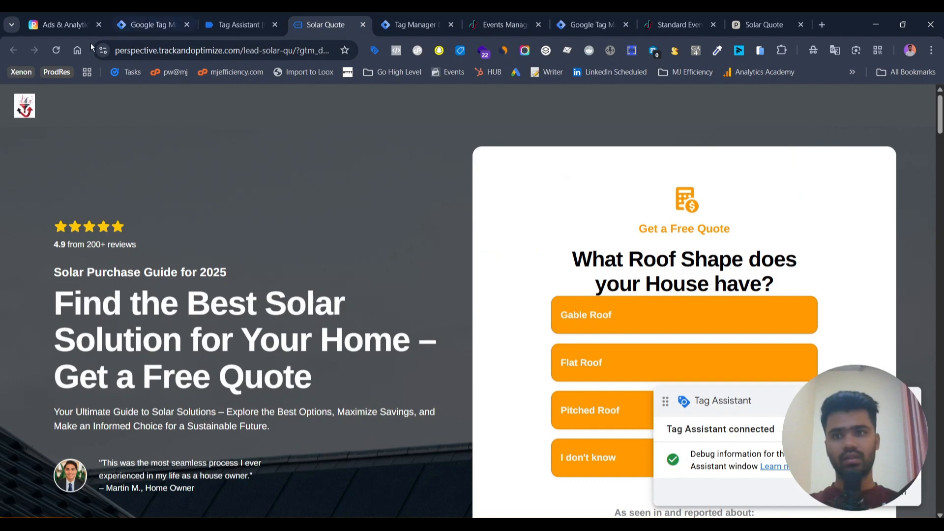
{"action": "left_click", "coordinate": [414, 14]}
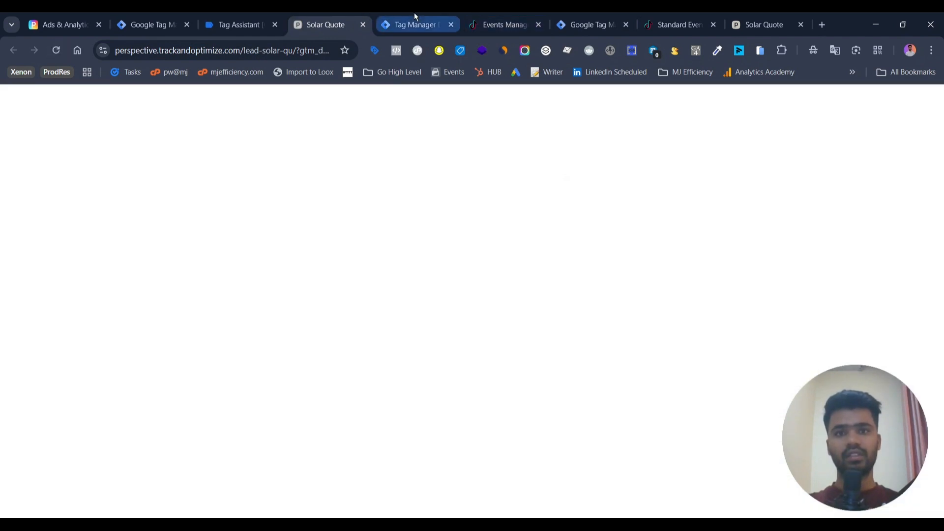
{"action": "left_click", "coordinate": [65, 244]}
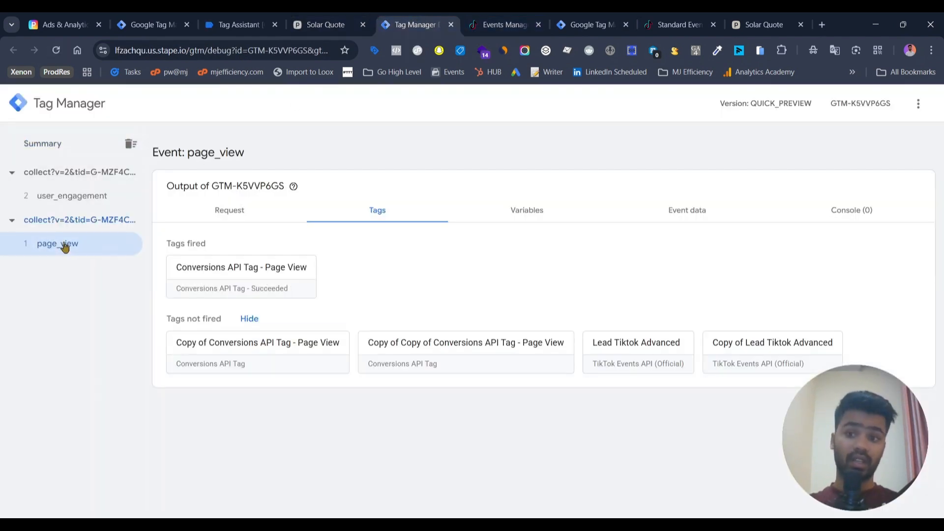
Step: Dismiss the Tag Assistant connection confirmation
{"action": "left_click", "coordinate": [316, 16]}
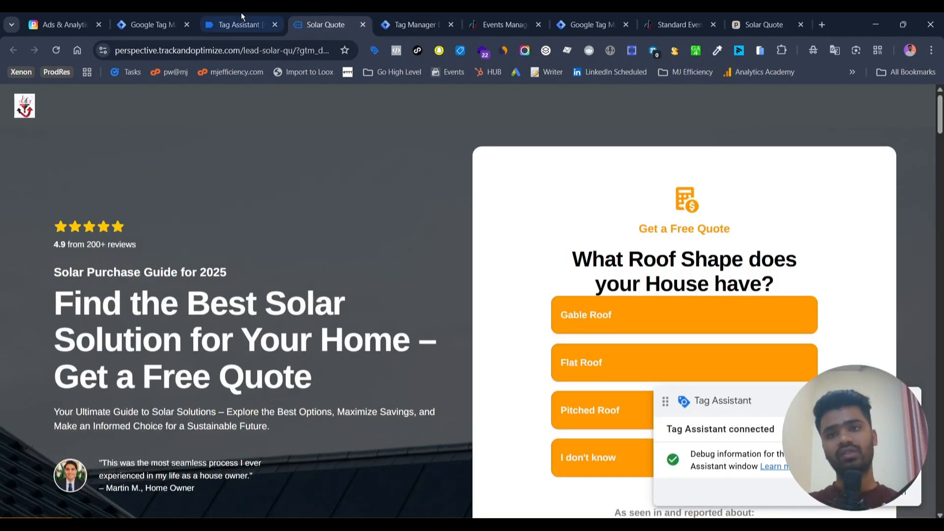
{"action": "left_click", "coordinate": [237, 12]}
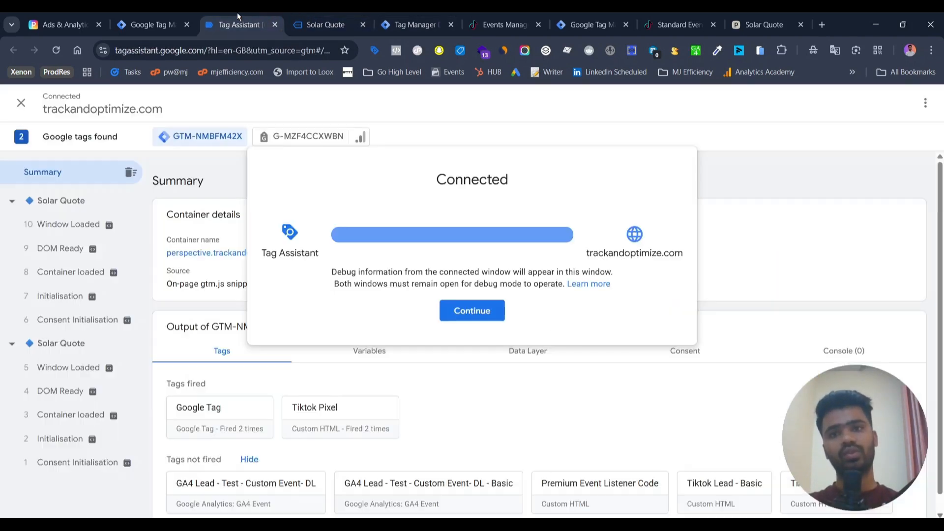
{"action": "left_click", "coordinate": [471, 311]}
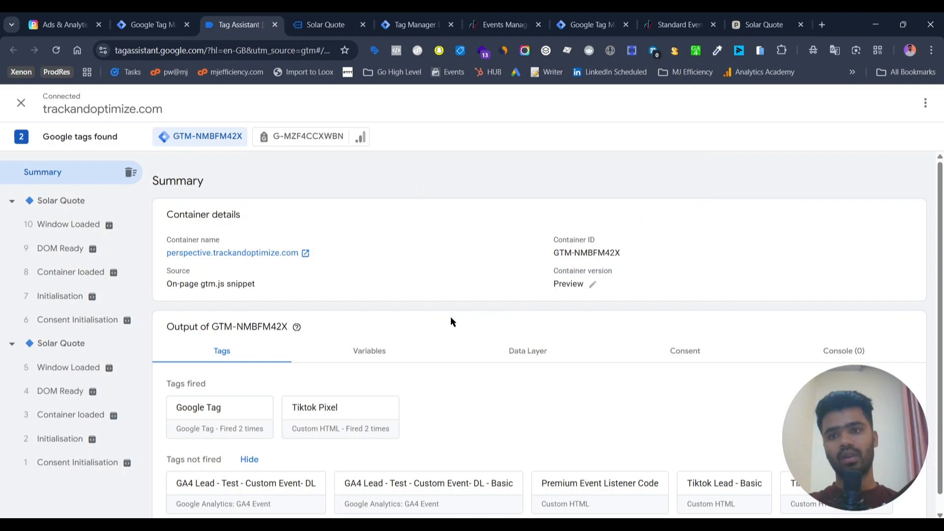
Step: Answer the funnel questions with Gable Roof, Semi-Detached House, 3-4 people and Mornings & Evenings
{"action": "left_click", "coordinate": [352, 13]}
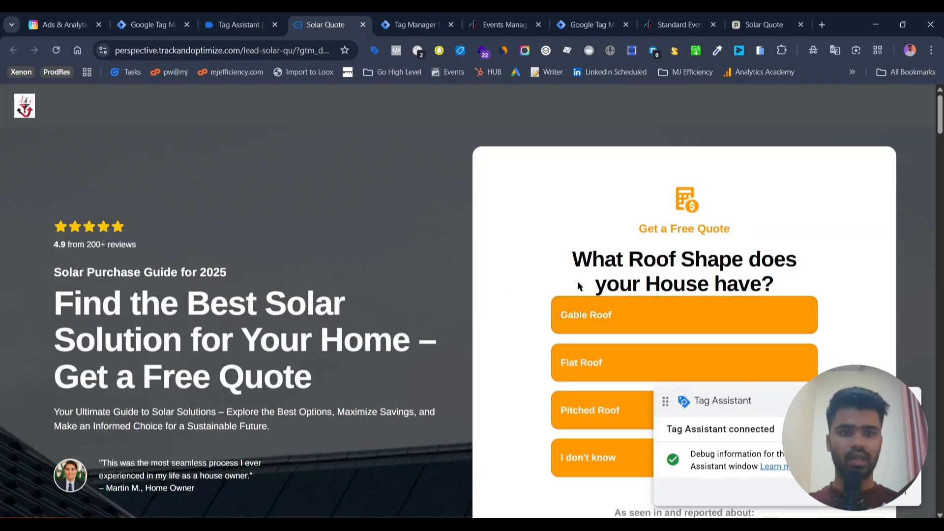
{"action": "left_click", "coordinate": [573, 299]}
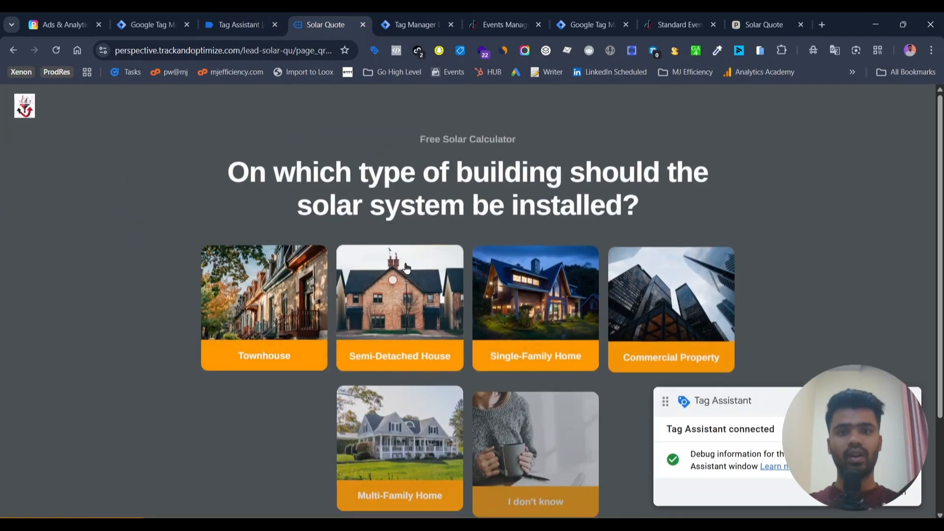
{"action": "left_click", "coordinate": [406, 267]}
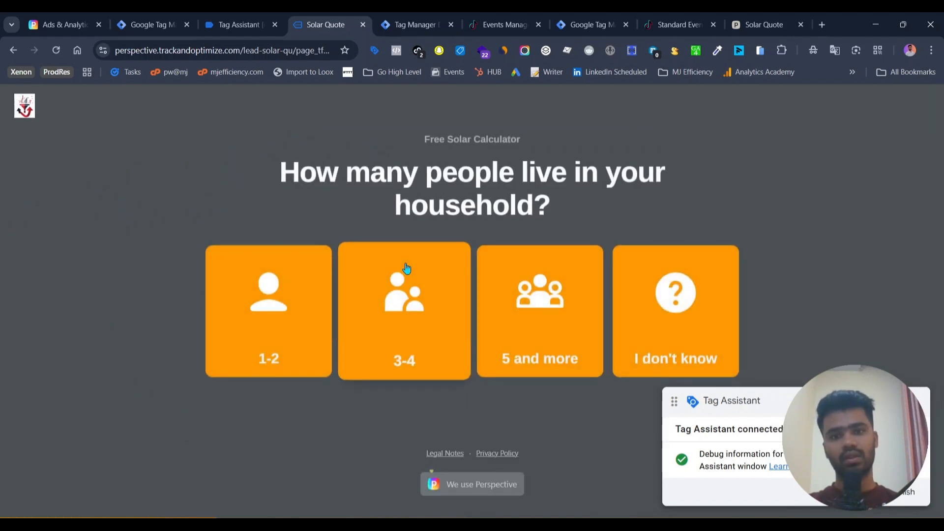
{"action": "left_click", "coordinate": [406, 267]}
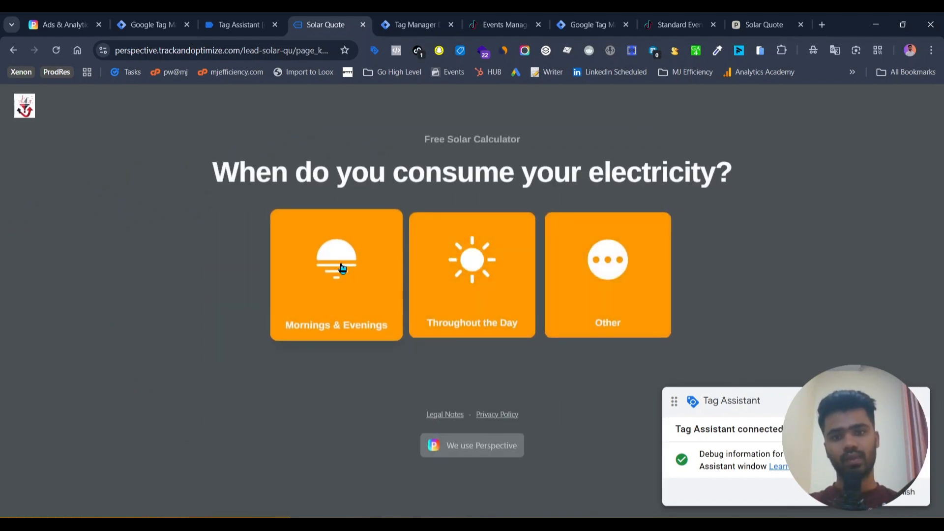
{"action": "left_click", "coordinate": [343, 267]}
{"action": "left_click", "coordinate": [369, 270]}
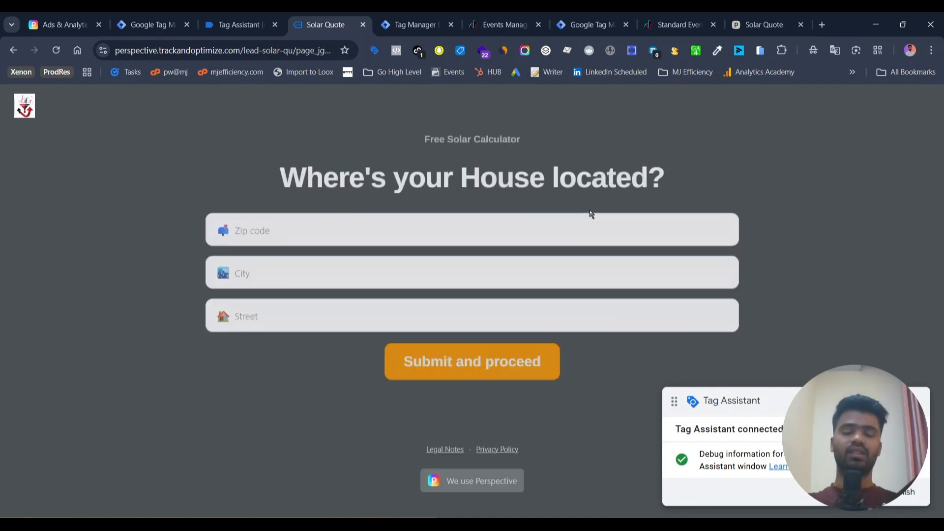
Step: Autofill the house location fields with the saved 82801 address and submit
{"action": "left_click", "coordinate": [460, 221]}
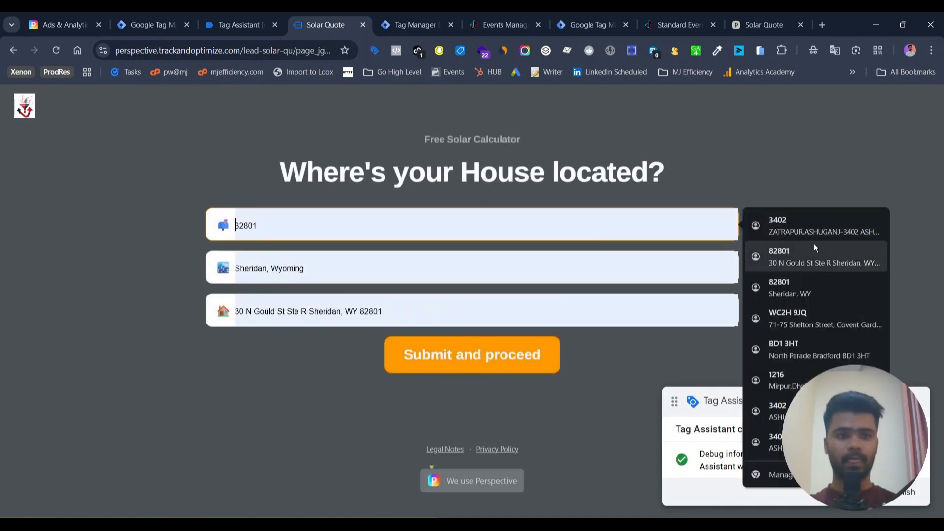
{"action": "left_click", "coordinate": [815, 249]}
{"action": "left_click", "coordinate": [468, 343]}
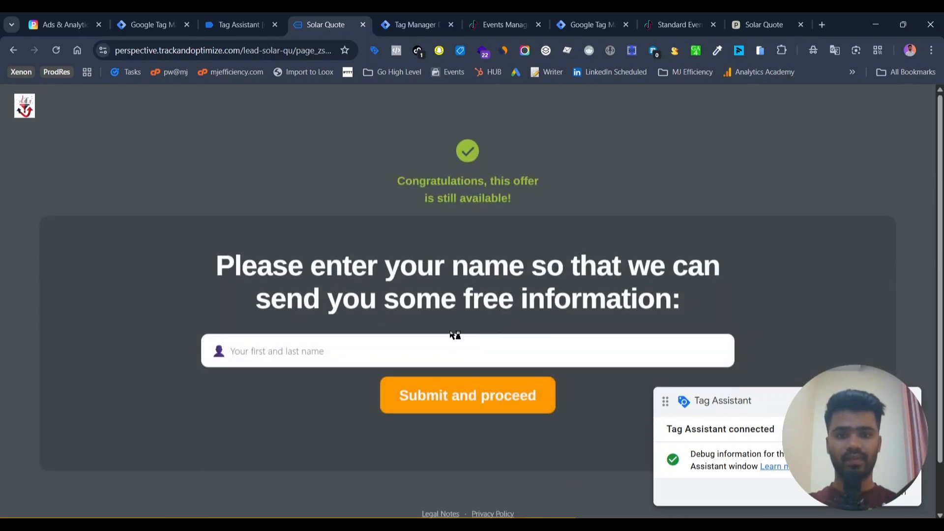
Step: Enter the lead's full name and e-mail address, submitting each form step
{"action": "left_click", "coordinate": [454, 339]}
{"action": "left_click", "coordinate": [355, 386]}
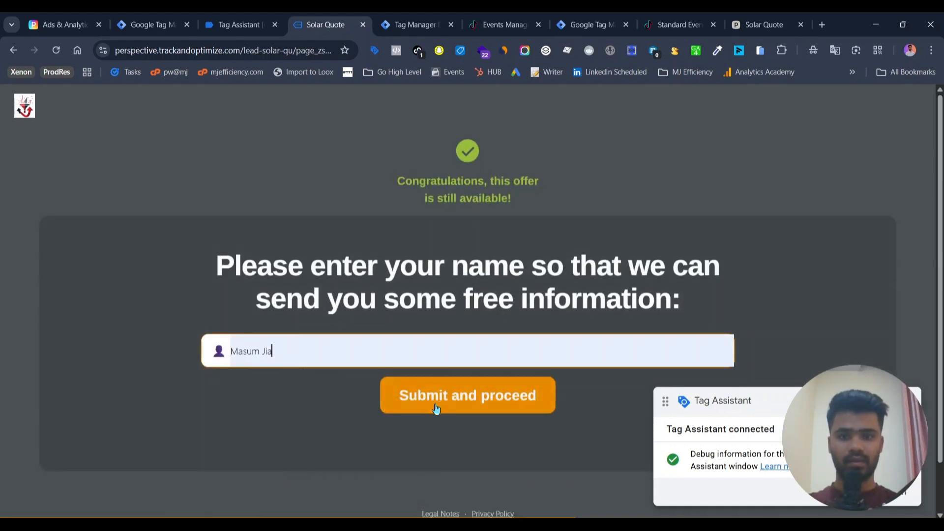
{"action": "left_click", "coordinate": [435, 408]}
{"action": "left_click", "coordinate": [293, 239]}
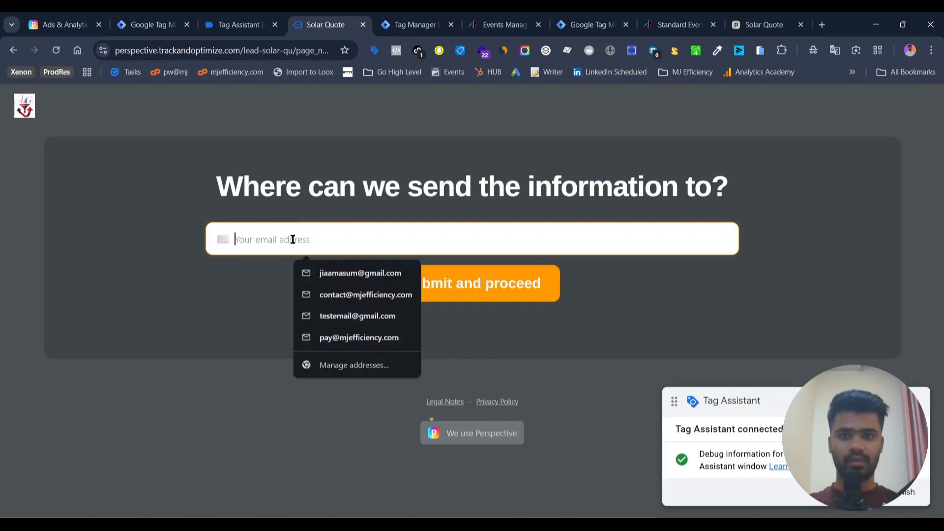
{"action": "left_click", "coordinate": [347, 273]}
{"action": "left_click", "coordinate": [453, 279]}
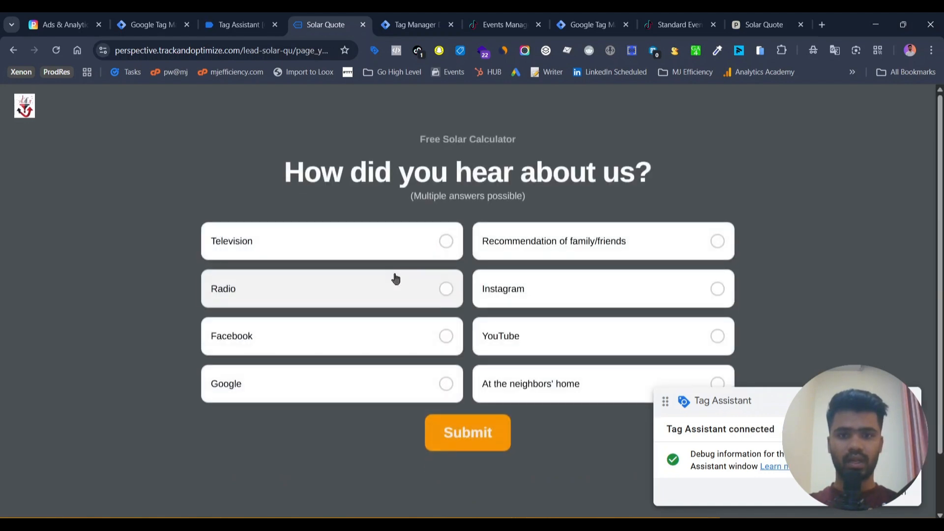
Step: Choose Radio as the referral source, submit, and pick Metal / Sheet Metal roofing
{"action": "left_click", "coordinate": [396, 279]}
{"action": "left_click", "coordinate": [491, 448]}
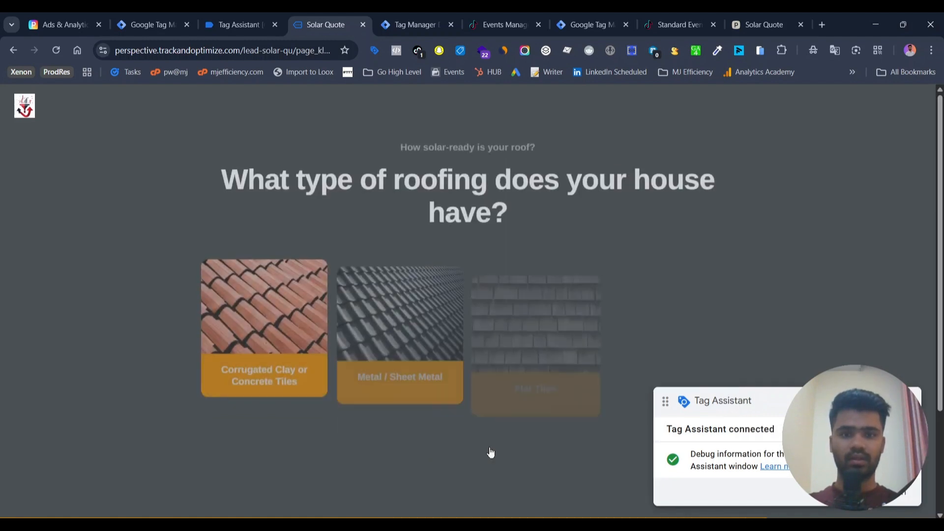
{"action": "left_click", "coordinate": [381, 358]}
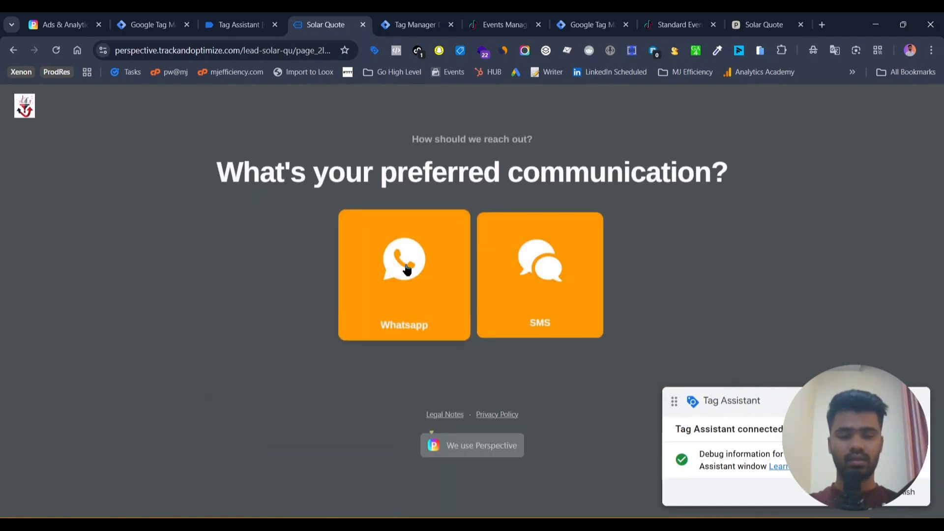
Step: Pick Whatsapp as the preferred communication to finish the funnel and reach the thank-you page
{"action": "left_click", "coordinate": [406, 266]}
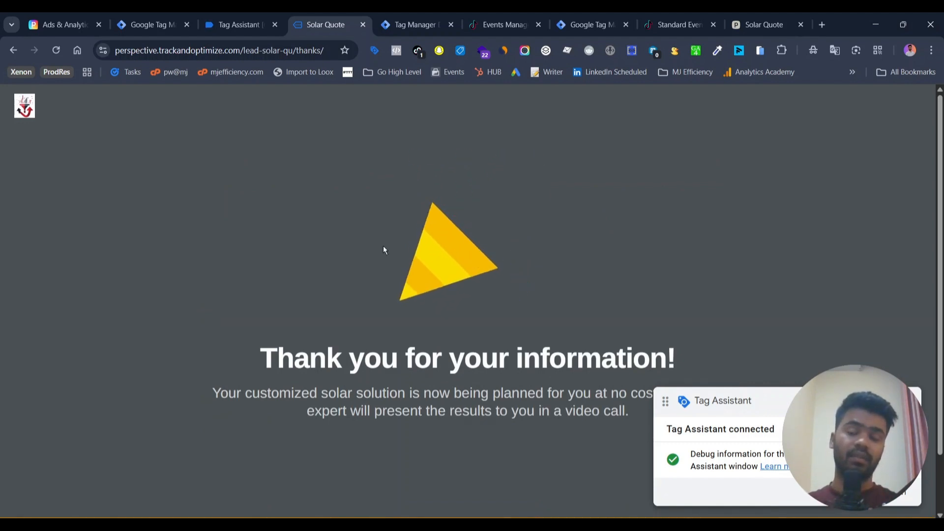
{"action": "double_click", "coordinate": [301, 51]}
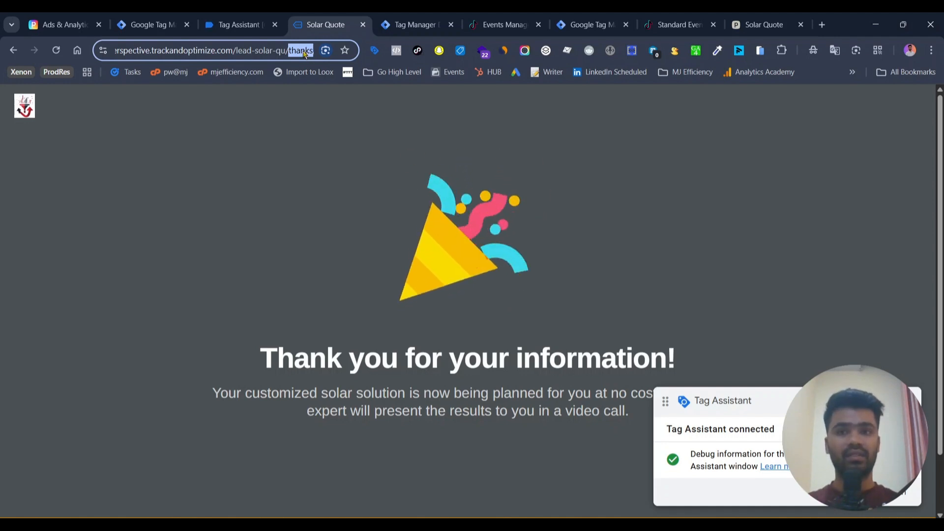
{"action": "left_click", "coordinate": [367, 237]}
Step: Review which tags fired for the generate_lead and generate_lead_basic events in the server-side Tag Manager preview
{"action": "left_click", "coordinate": [439, 13]}
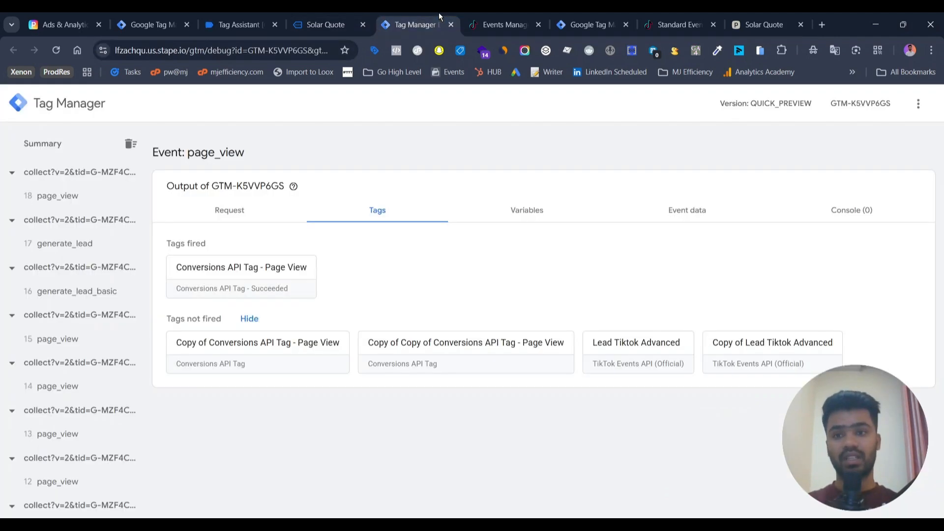
{"action": "left_click", "coordinate": [89, 244]}
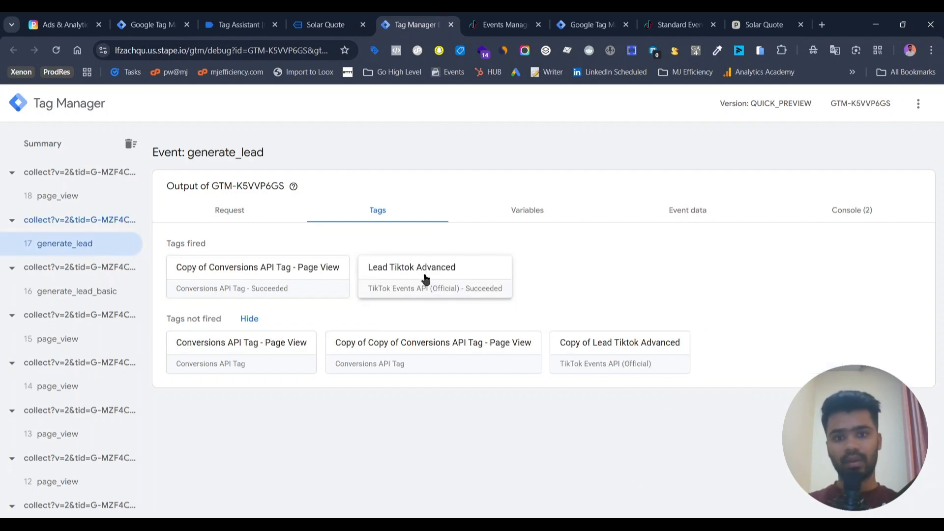
{"action": "left_click", "coordinate": [114, 295]}
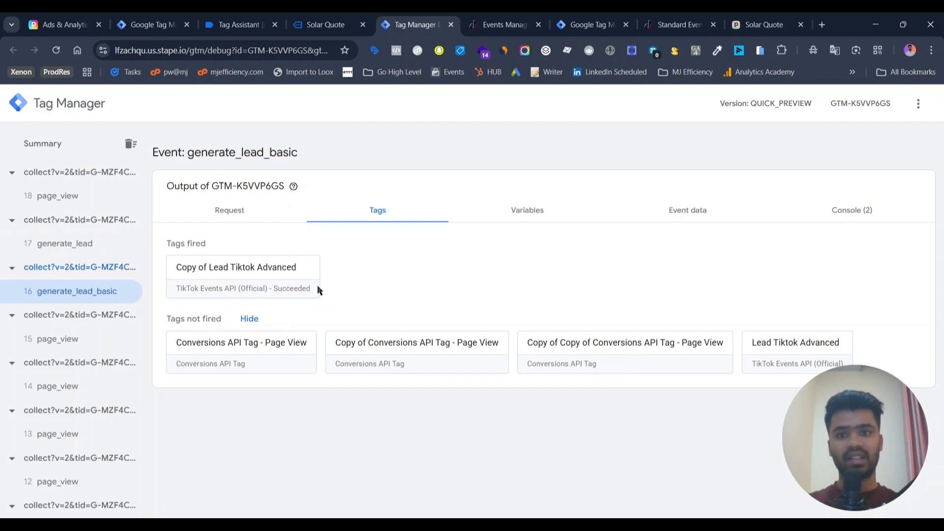
{"action": "left_click", "coordinate": [120, 244]}
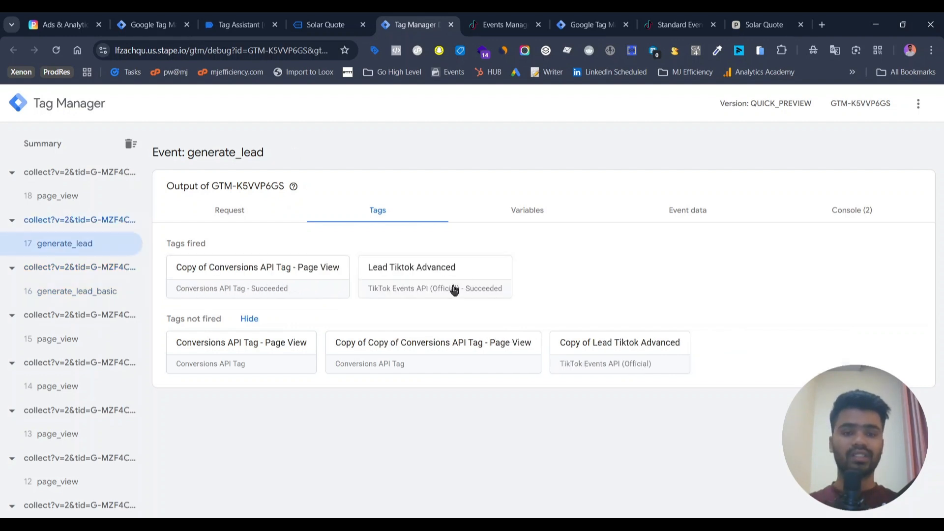
Step: Examine the Complete Registration and Contact test events in TikTok Events Manager, including their parameters and customer information
{"action": "left_click", "coordinate": [493, 15]}
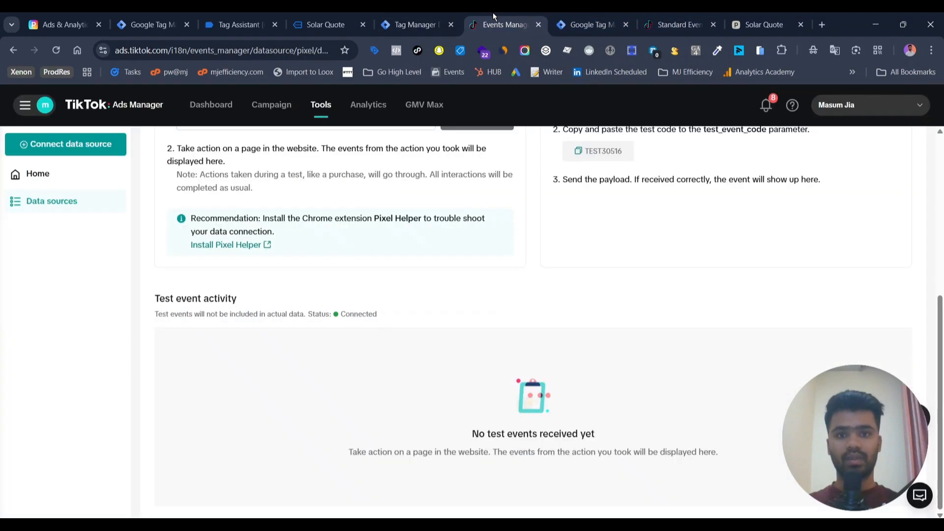
{"action": "scroll", "coordinate": [491, 200], "scroll_direction": "up", "scroll_amount": 3}
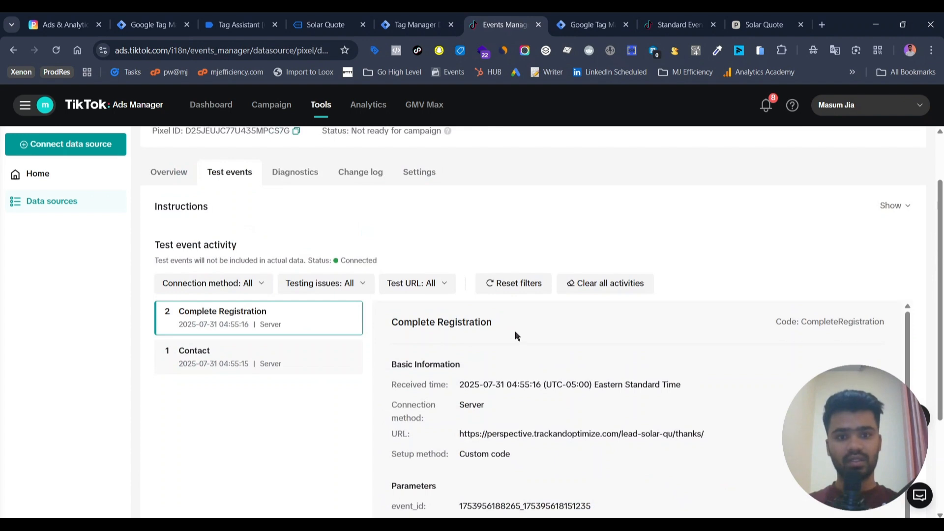
{"action": "scroll", "coordinate": [515, 330], "scroll_direction": "down", "scroll_amount": 1}
{"action": "scroll", "coordinate": [515, 330], "scroll_direction": "down", "scroll_amount": 3}
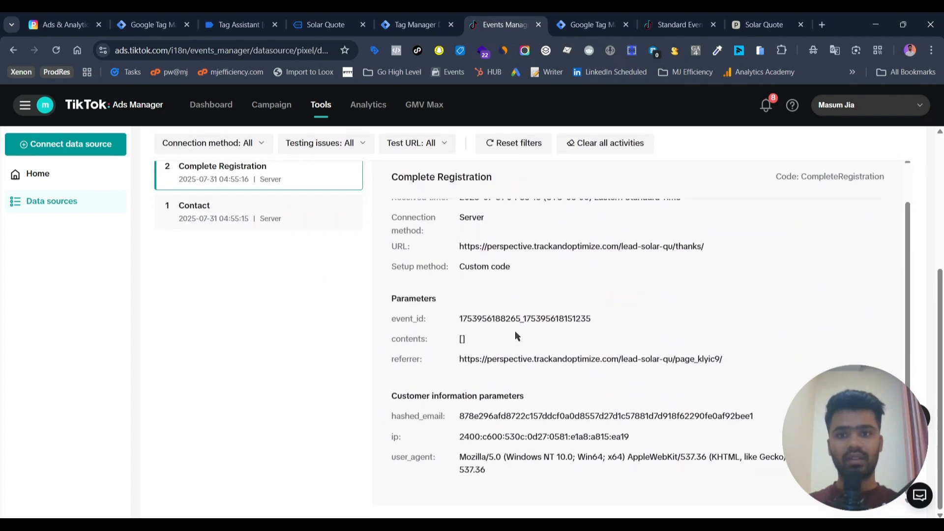
{"action": "scroll", "coordinate": [514, 334], "scroll_direction": "up", "scroll_amount": 1}
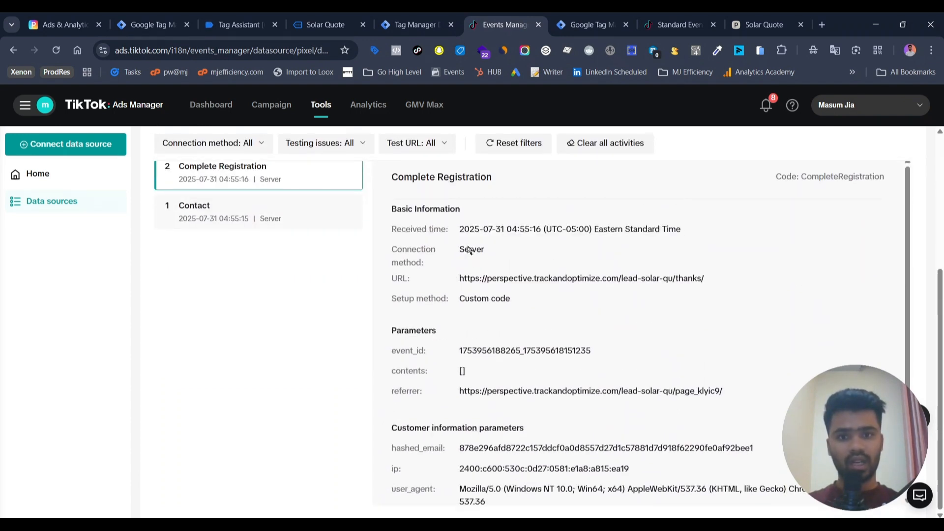
{"action": "scroll", "coordinate": [469, 251], "scroll_direction": "down", "scroll_amount": 1}
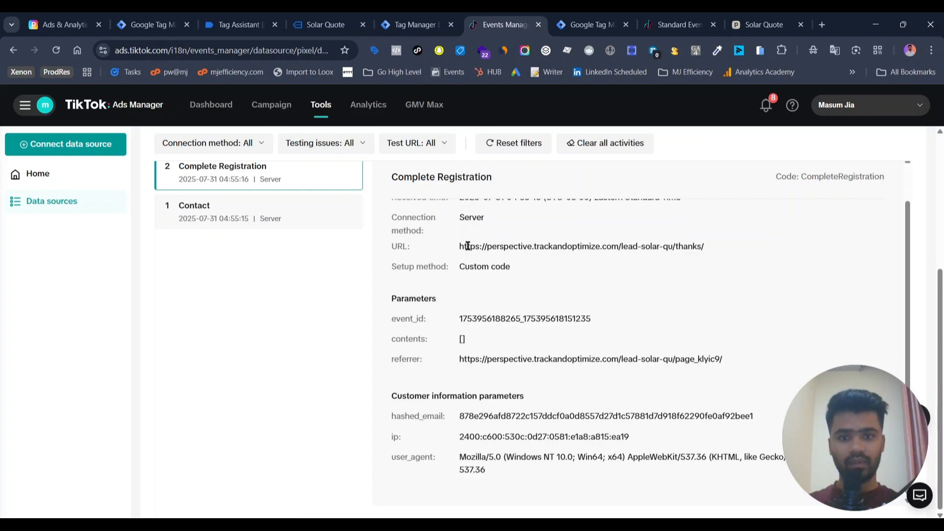
{"action": "double_click", "coordinate": [481, 416]}
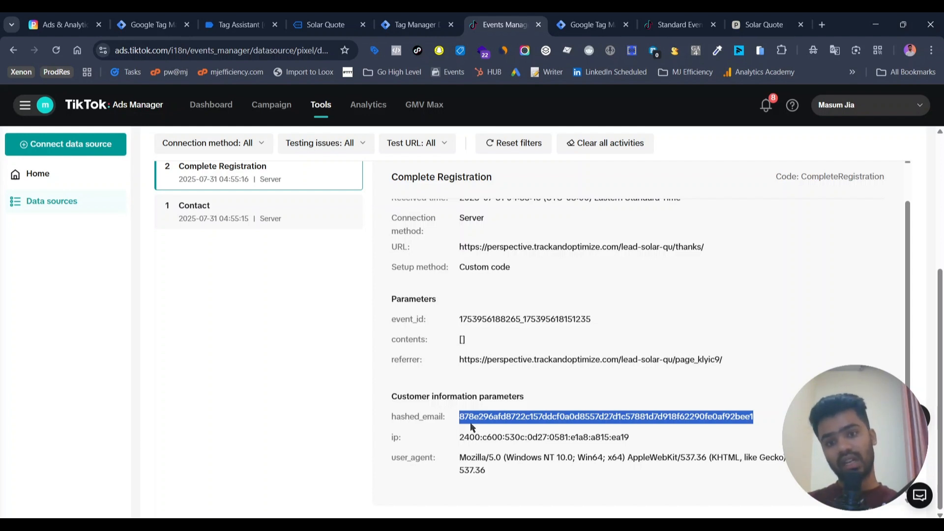
{"action": "left_click", "coordinate": [240, 212]}
{"action": "scroll", "coordinate": [561, 330], "scroll_direction": "up", "scroll_amount": 2}
{"action": "scroll", "coordinate": [562, 330], "scroll_direction": "down", "scroll_amount": 2}
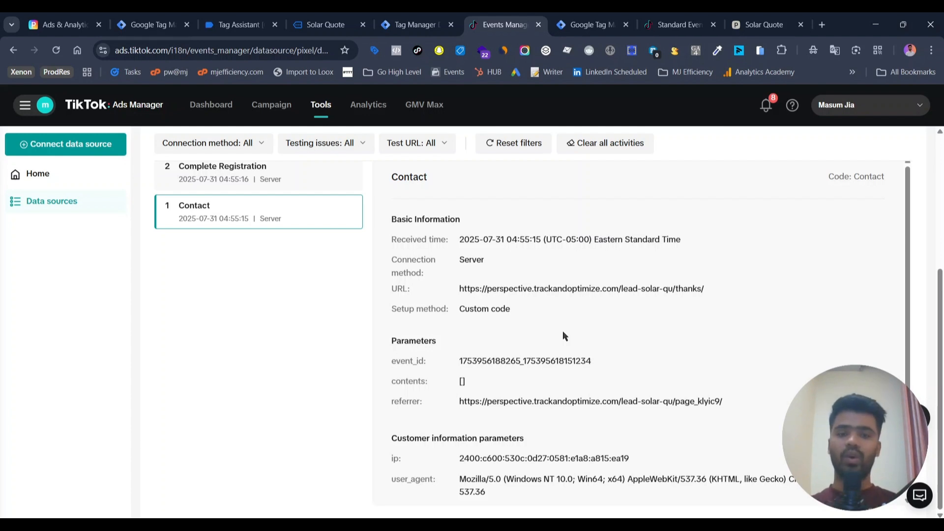
Step: Inspect the data layer values of the lead_captured event in Tag Assistant
{"action": "left_click", "coordinate": [256, 24]}
{"action": "left_click", "coordinate": [38, 301]}
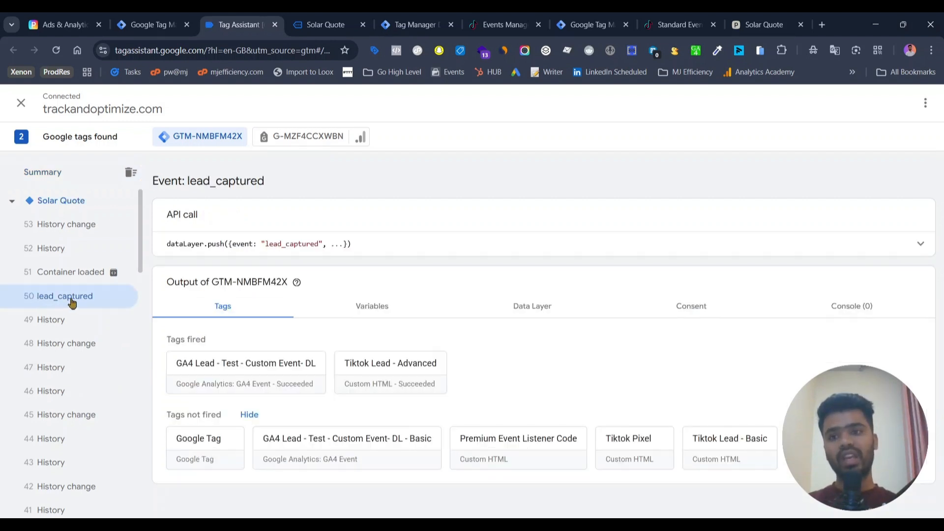
{"action": "left_click", "coordinate": [522, 300]}
{"action": "scroll", "coordinate": [327, 334], "scroll_direction": "down", "scroll_amount": 5}
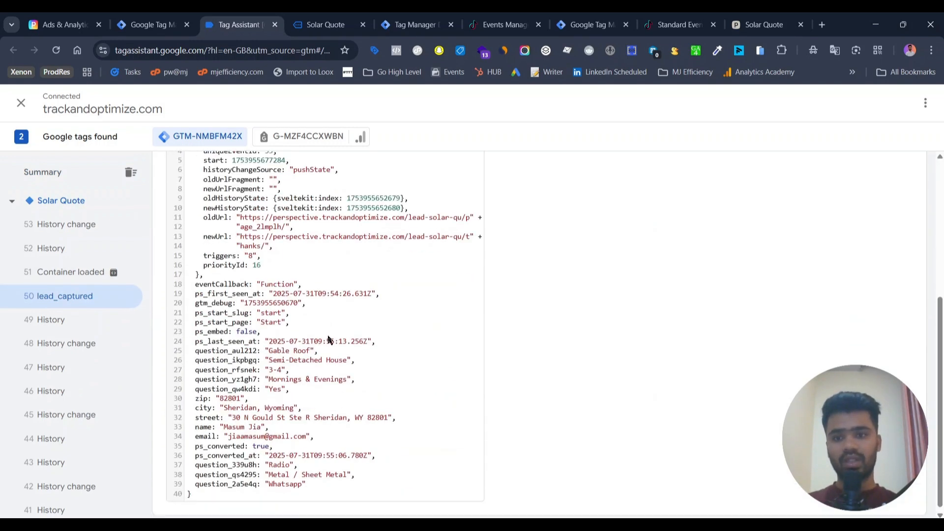
{"action": "scroll", "coordinate": [273, 309], "scroll_direction": "up", "scroll_amount": 5}
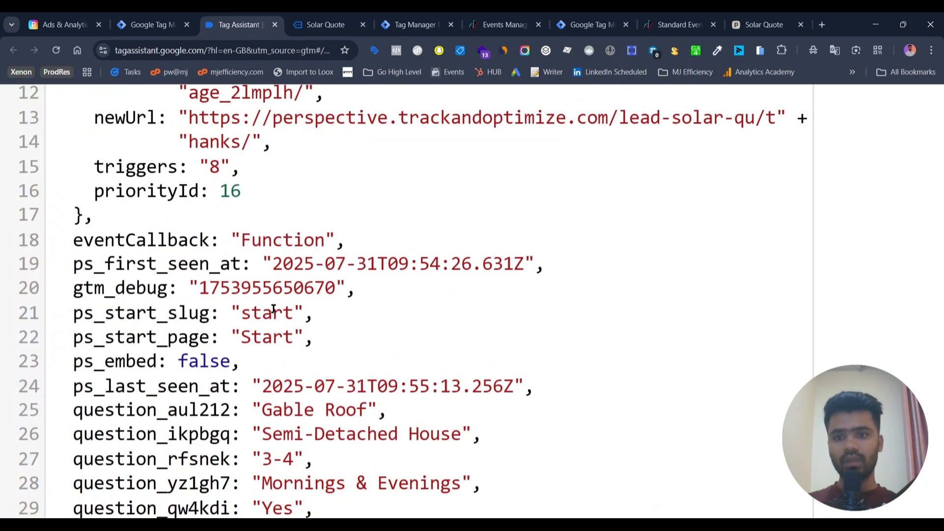
{"action": "scroll", "coordinate": [273, 309], "scroll_direction": "down", "scroll_amount": 2}
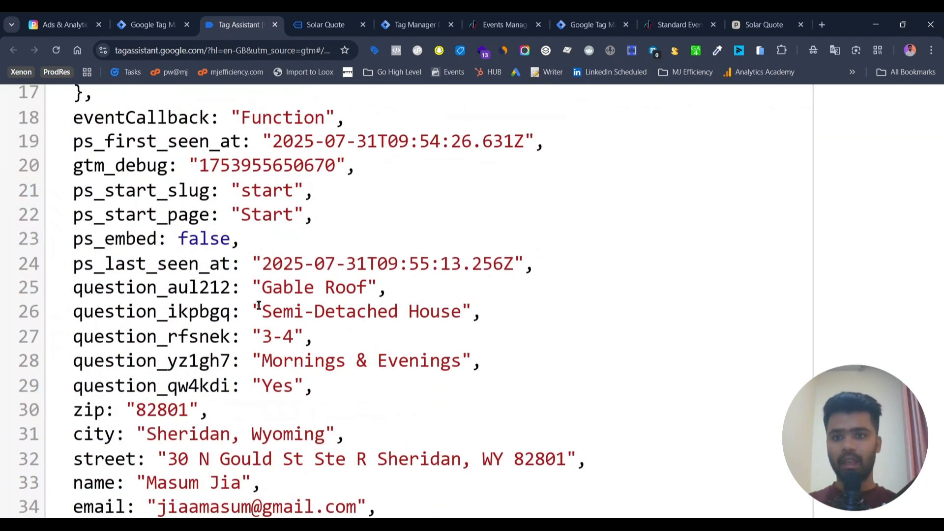
{"action": "scroll", "coordinate": [302, 283], "scroll_direction": "down", "scroll_amount": 2}
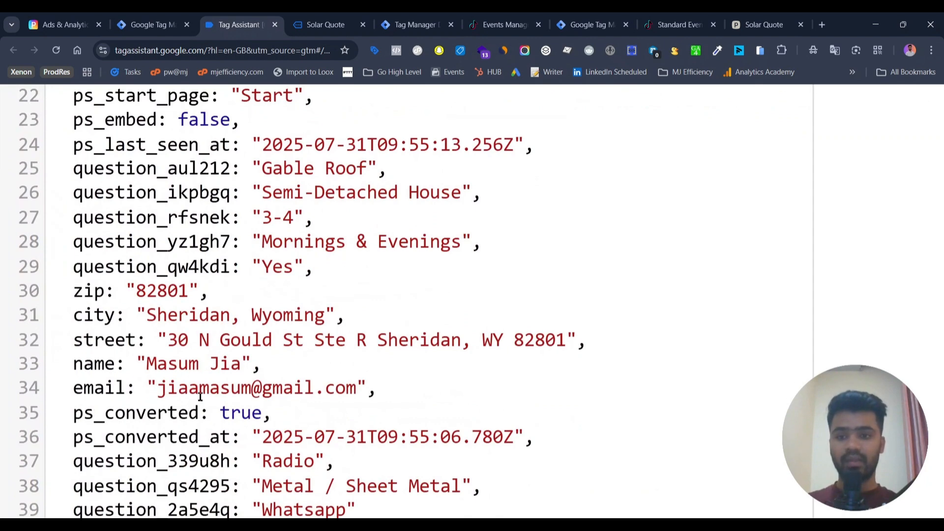
{"action": "scroll", "coordinate": [205, 400], "scroll_direction": "down", "scroll_amount": 2}
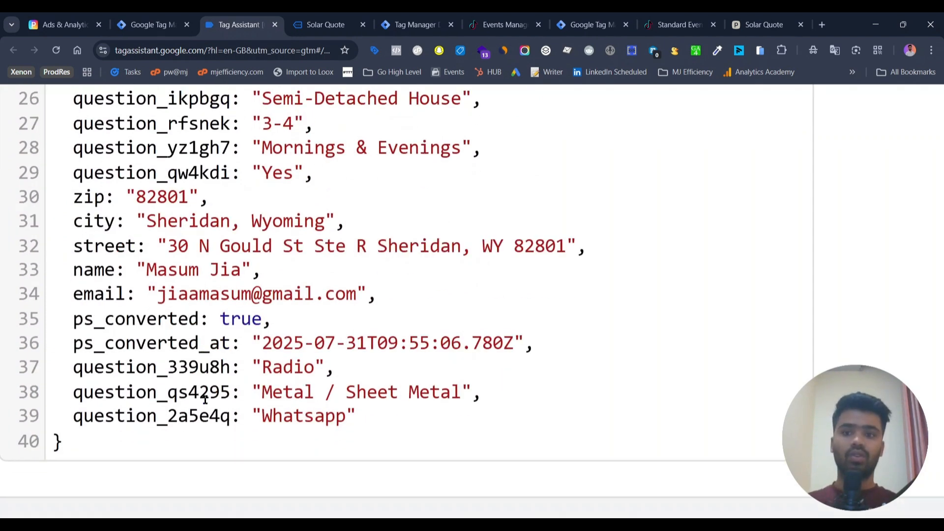
{"action": "scroll", "coordinate": [205, 399], "scroll_direction": "down", "scroll_amount": 6}
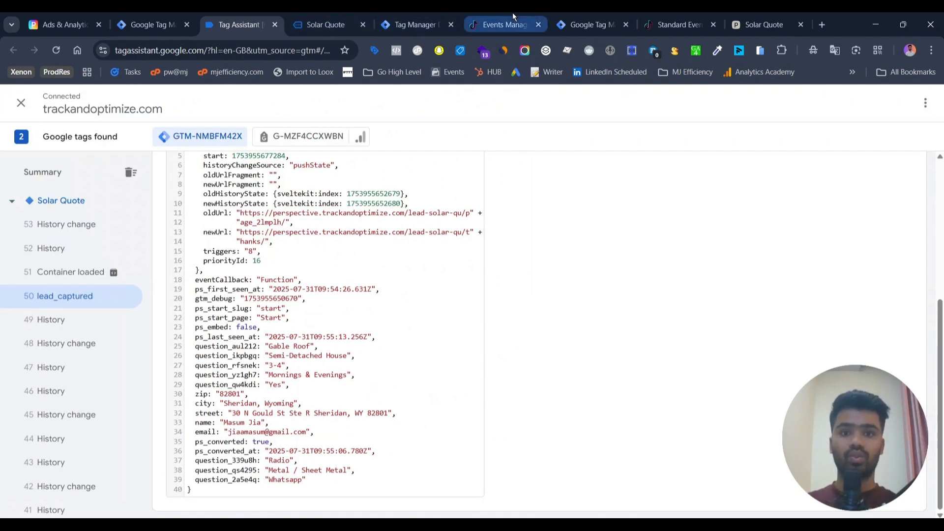
Step: Return to the TikTok pixel's test events and reopen the Complete Registration event details
{"action": "left_click", "coordinate": [501, 25]}
{"action": "scroll", "coordinate": [521, 421], "scroll_direction": "up", "scroll_amount": 4}
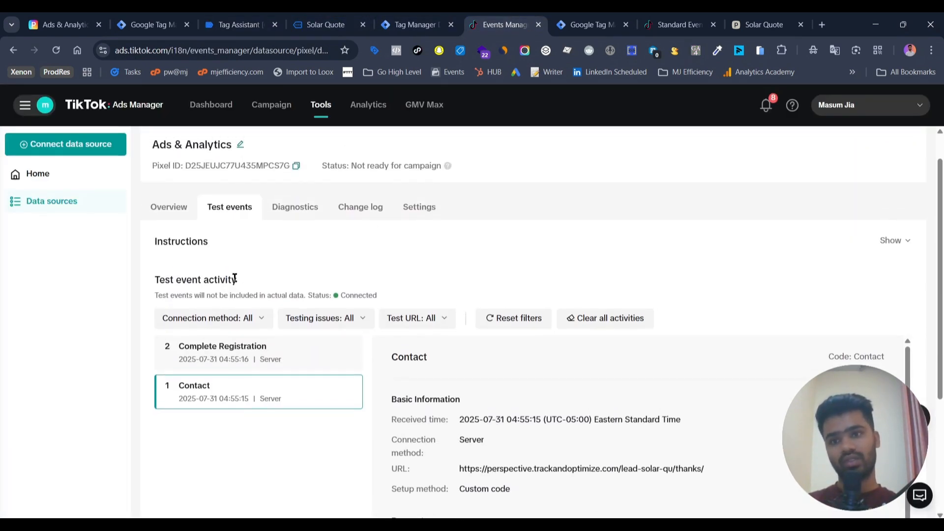
{"action": "left_click", "coordinate": [155, 217]}
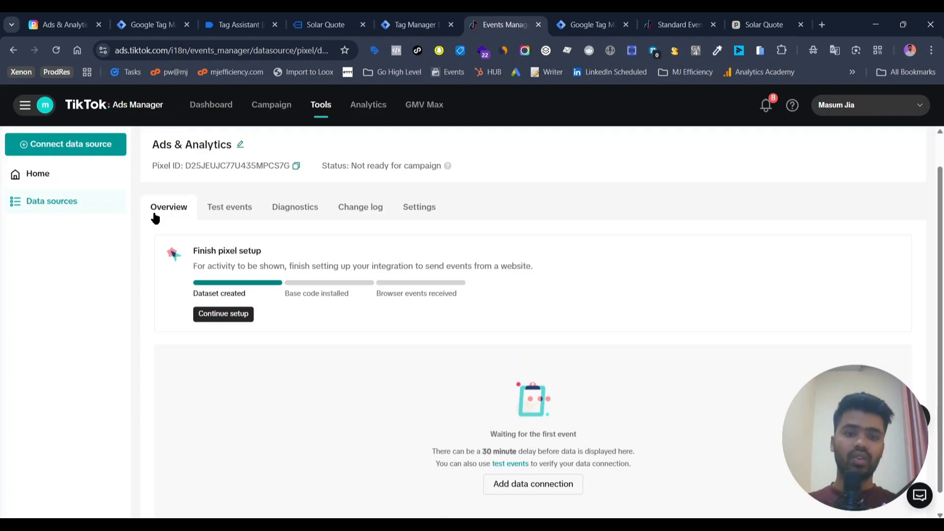
{"action": "left_click", "coordinate": [206, 208]}
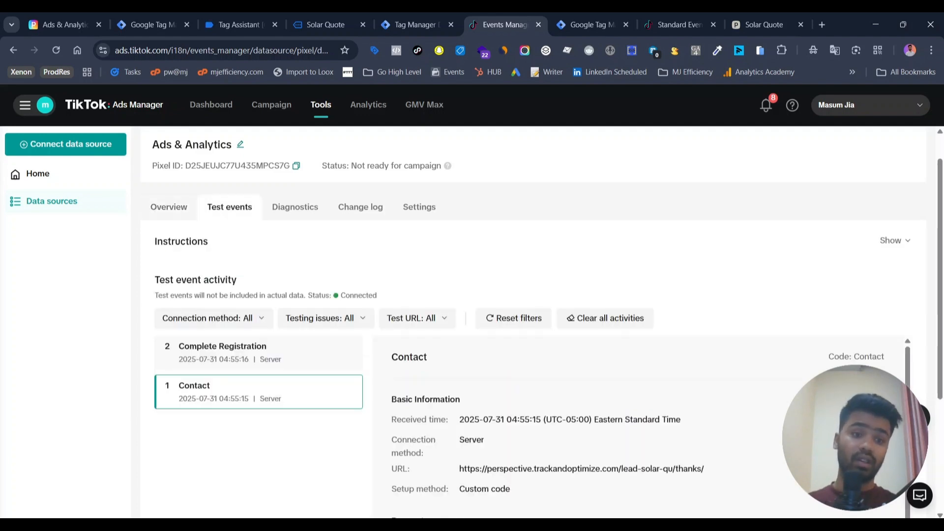
{"action": "left_click", "coordinate": [281, 362]}
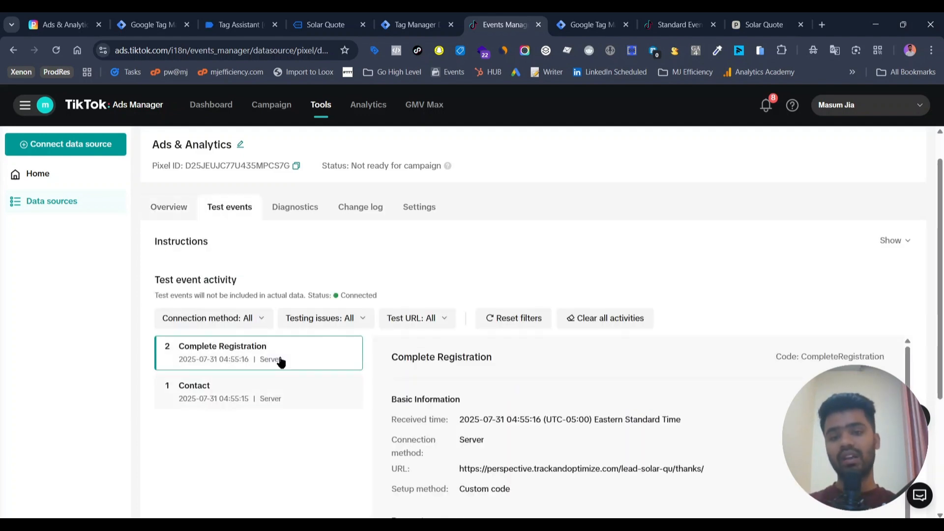